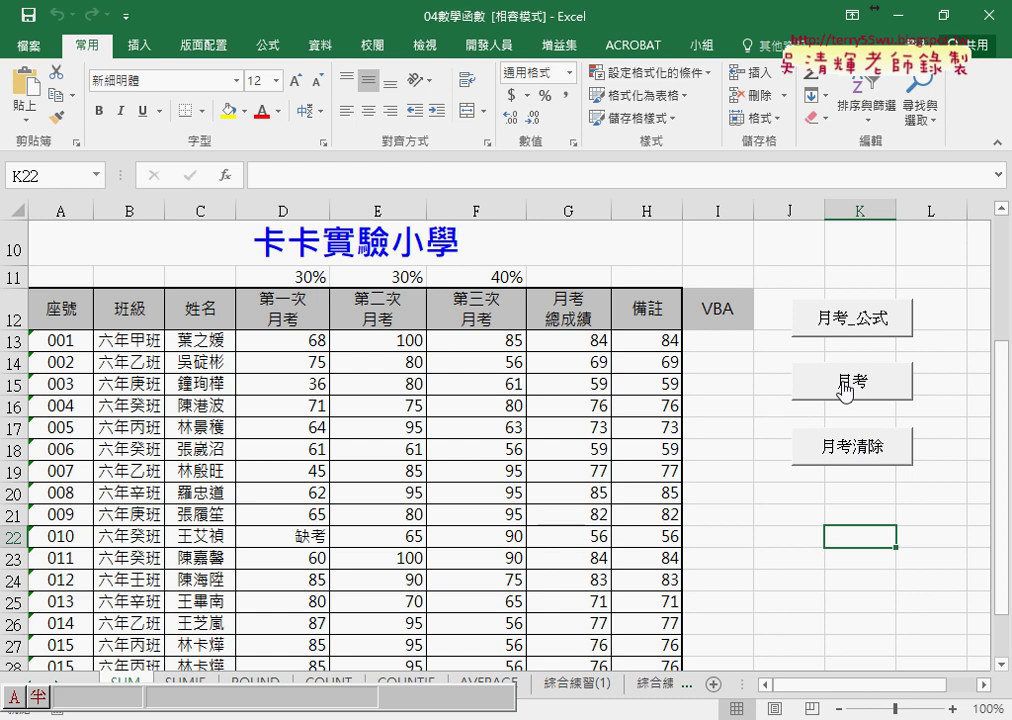
Run the macros to fill the VBA column, check I13's formula, then clear the column.
{"action": "left_click", "coordinate": [845, 382]}
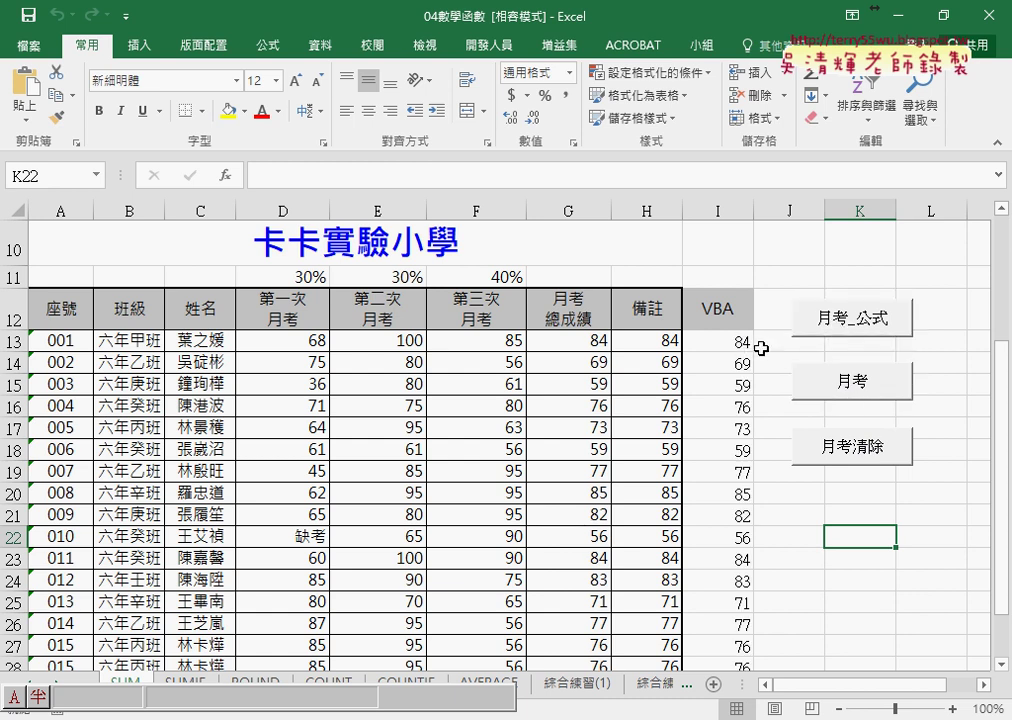
{"action": "left_click", "coordinate": [727, 341]}
{"action": "left_click", "coordinate": [826, 390]}
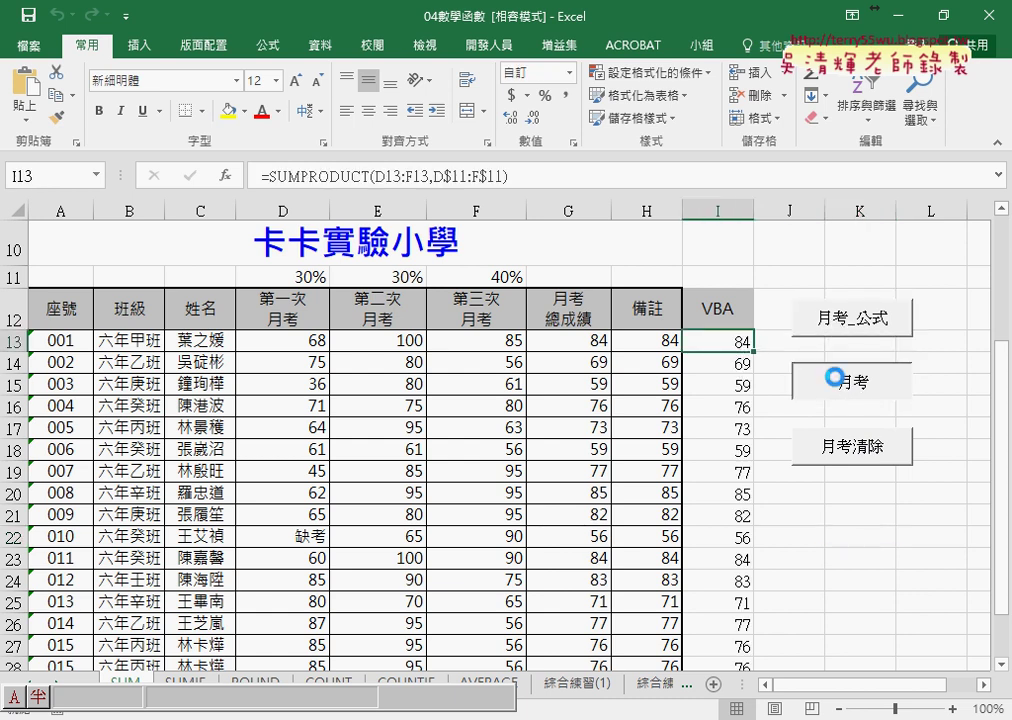
{"action": "left_click", "coordinate": [825, 449]}
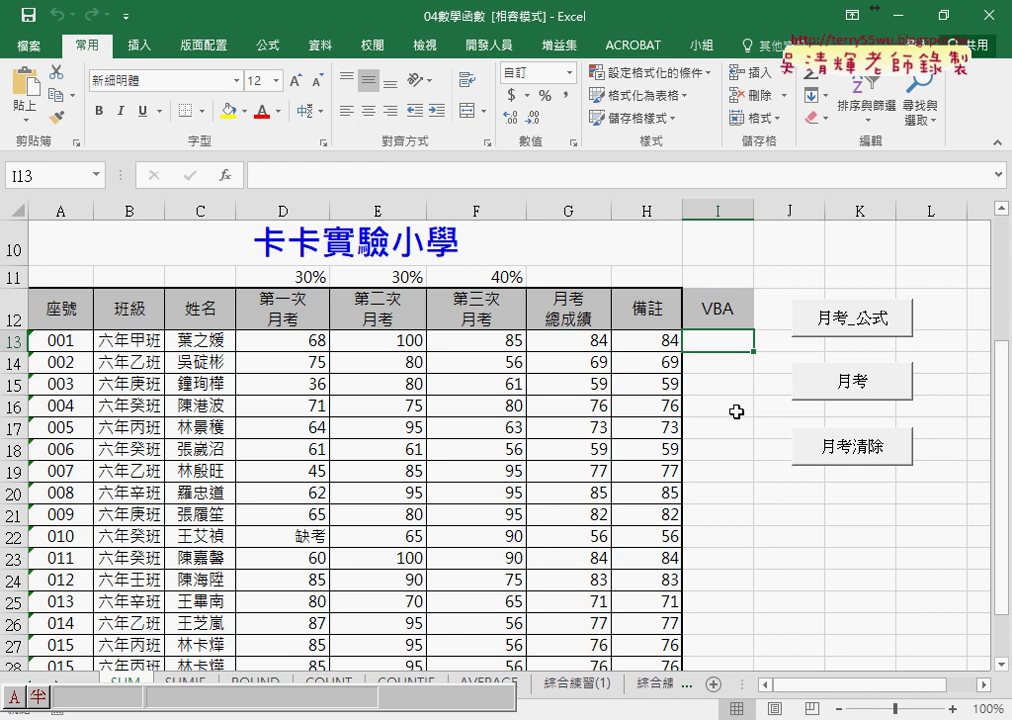
List the 使用者定義 functions for I13, previewing 月考範圍函數 and selecting 月考函數.
{"action": "left_click", "coordinate": [226, 176]}
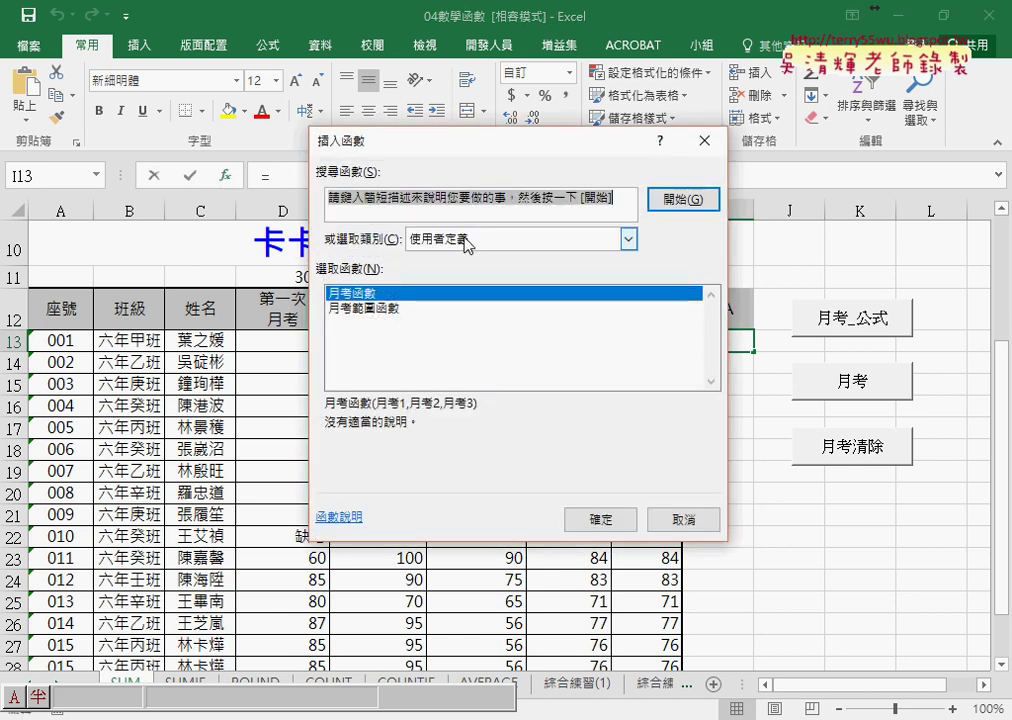
{"action": "left_click", "coordinate": [467, 241]}
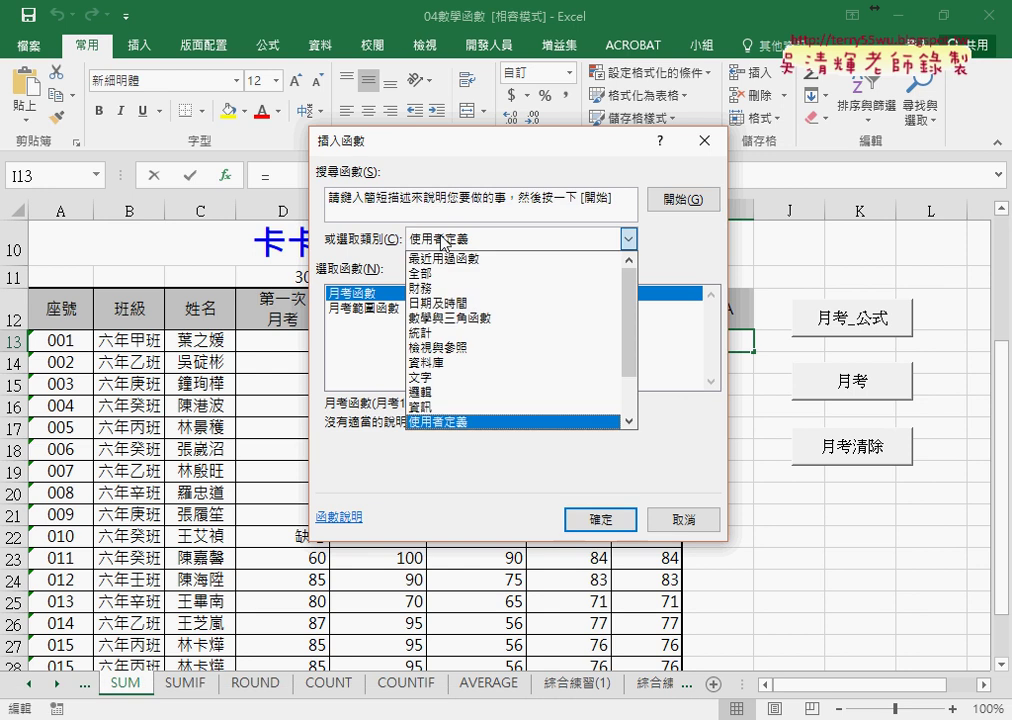
{"action": "left_click", "coordinate": [456, 421]}
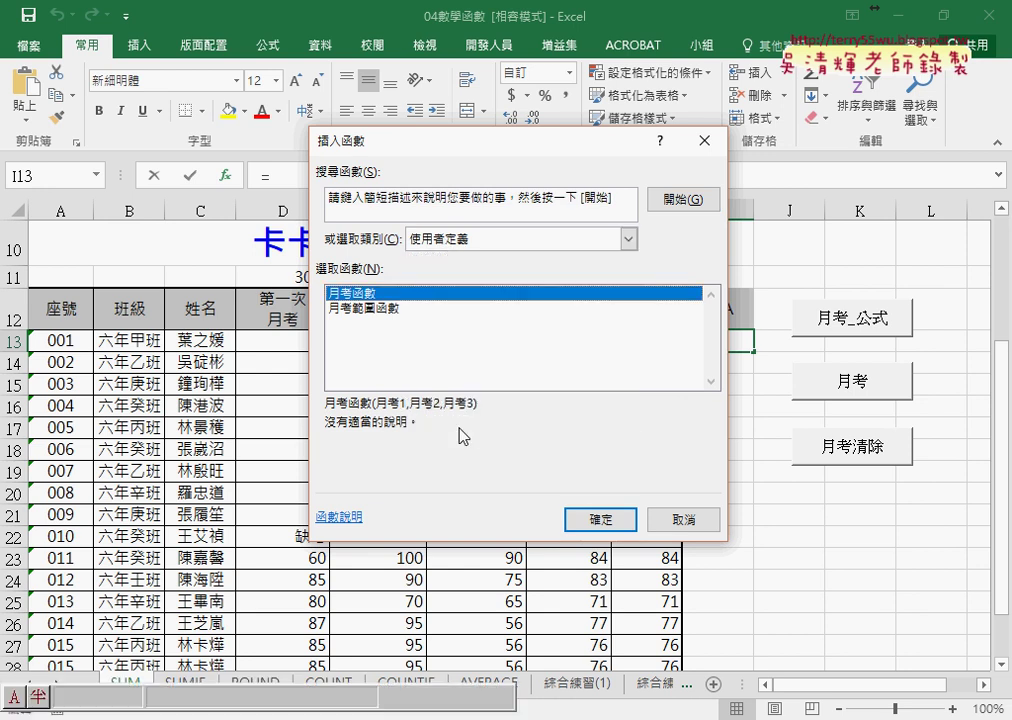
{"action": "left_click", "coordinate": [389, 308]}
{"action": "left_click", "coordinate": [382, 296]}
Enter =月考函數(D13,E13,F13) in I13, giving the first student's weighted total of 84.
{"action": "left_click", "coordinate": [607, 520]}
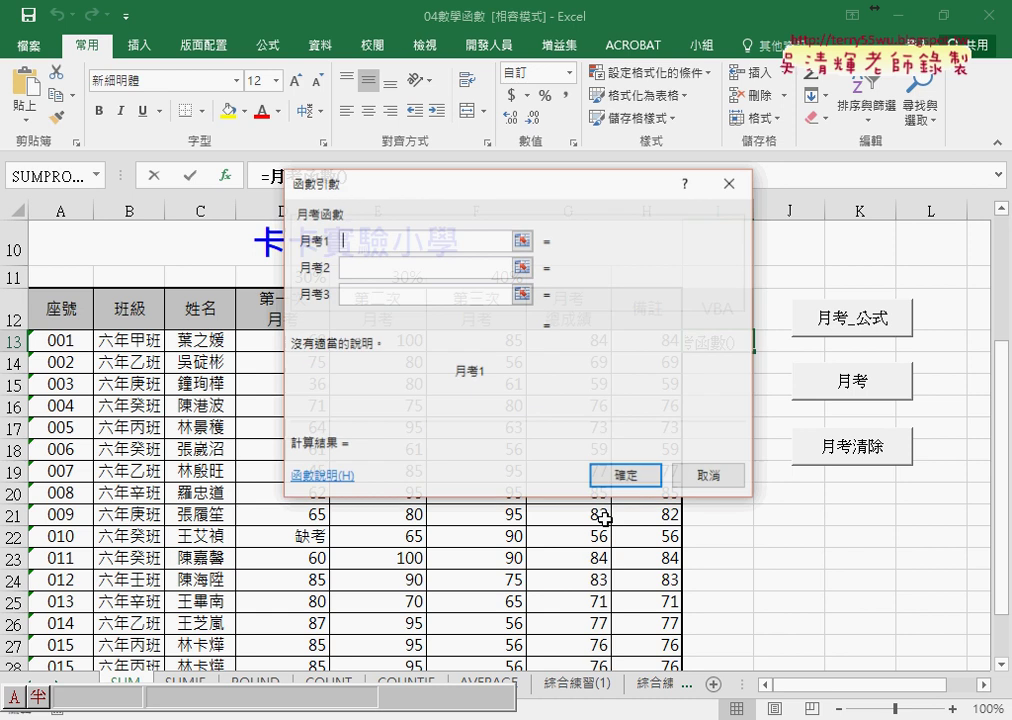
{"action": "left_click_drag", "start_coordinate": [481, 198], "coordinate": [514, 406]}
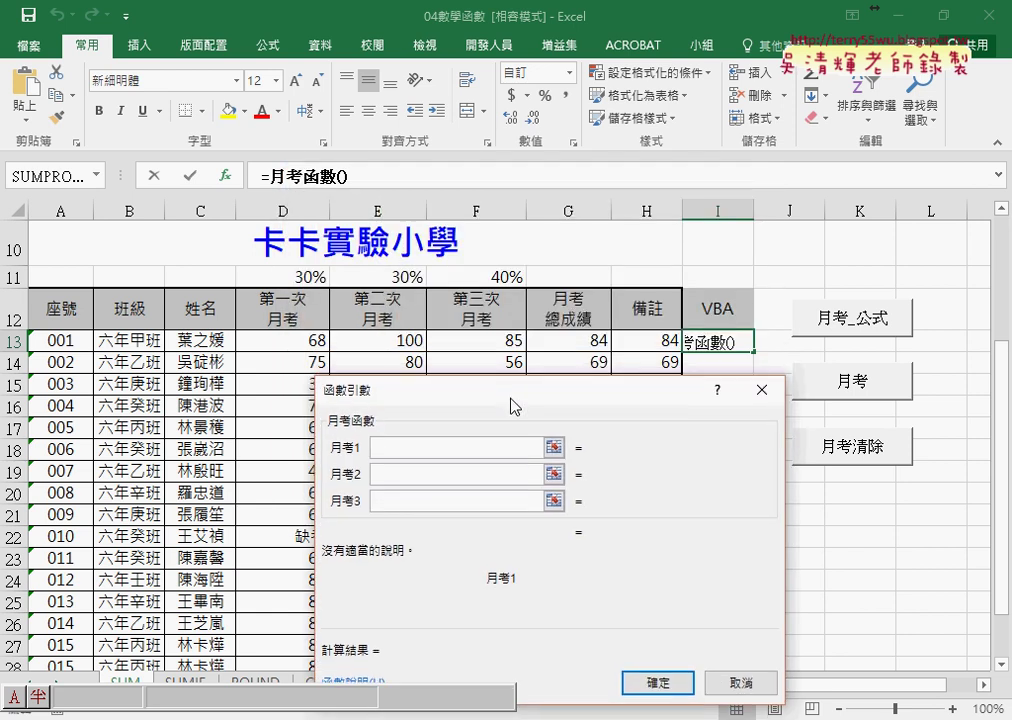
{"action": "left_click", "coordinate": [278, 342]}
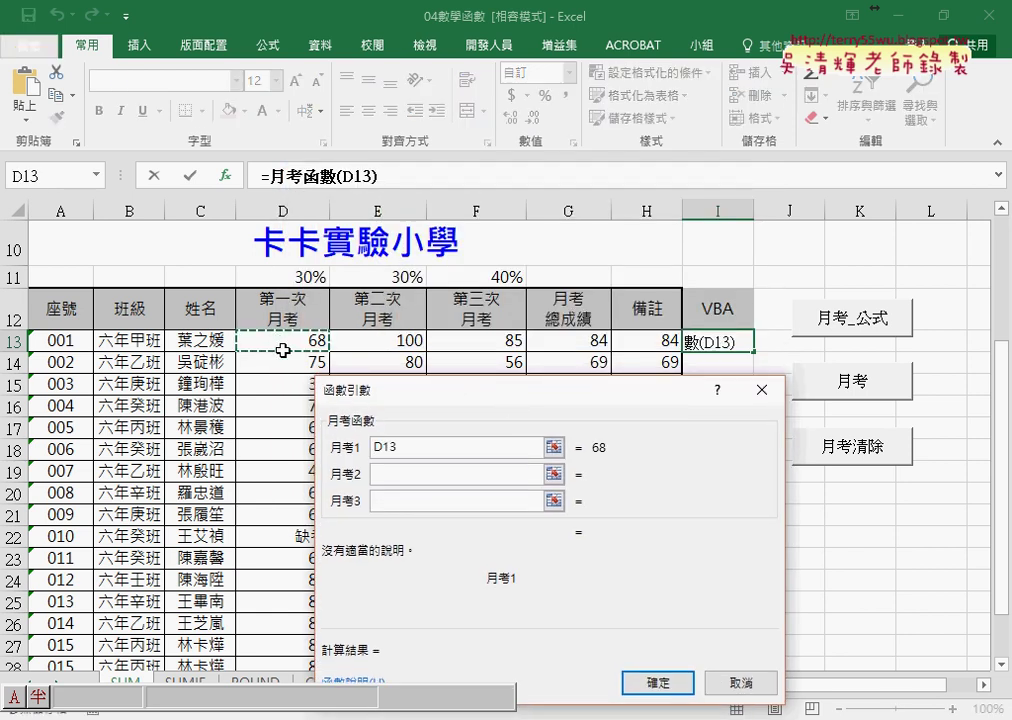
{"action": "left_click", "coordinate": [398, 473]}
{"action": "left_click", "coordinate": [358, 342]}
{"action": "left_click", "coordinate": [463, 501]}
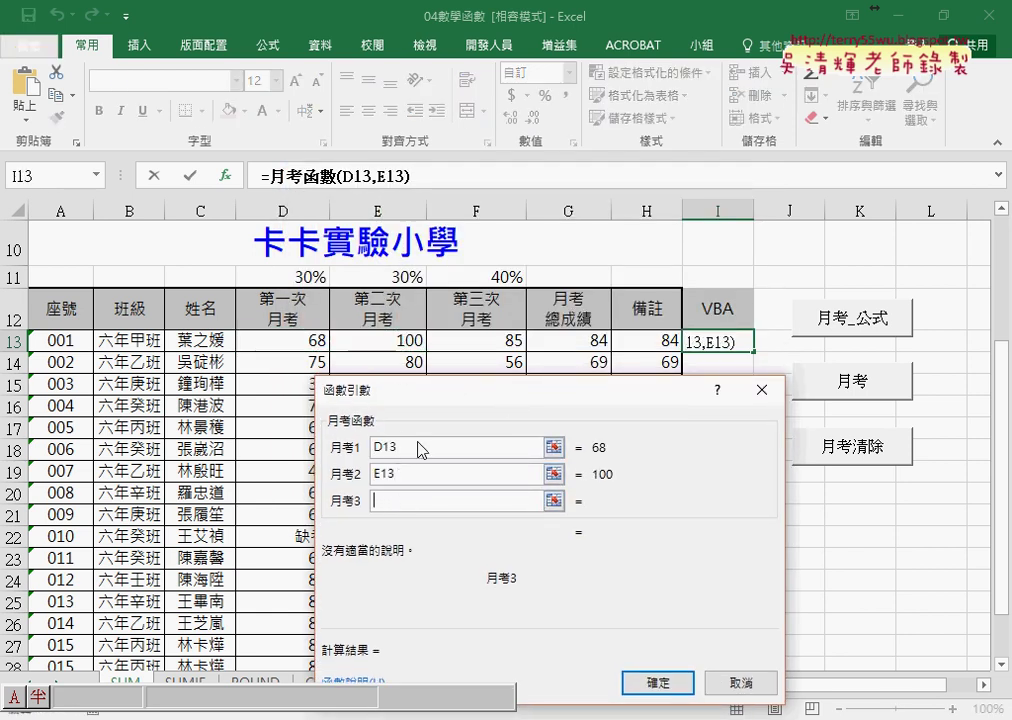
{"action": "left_click", "coordinate": [457, 341]}
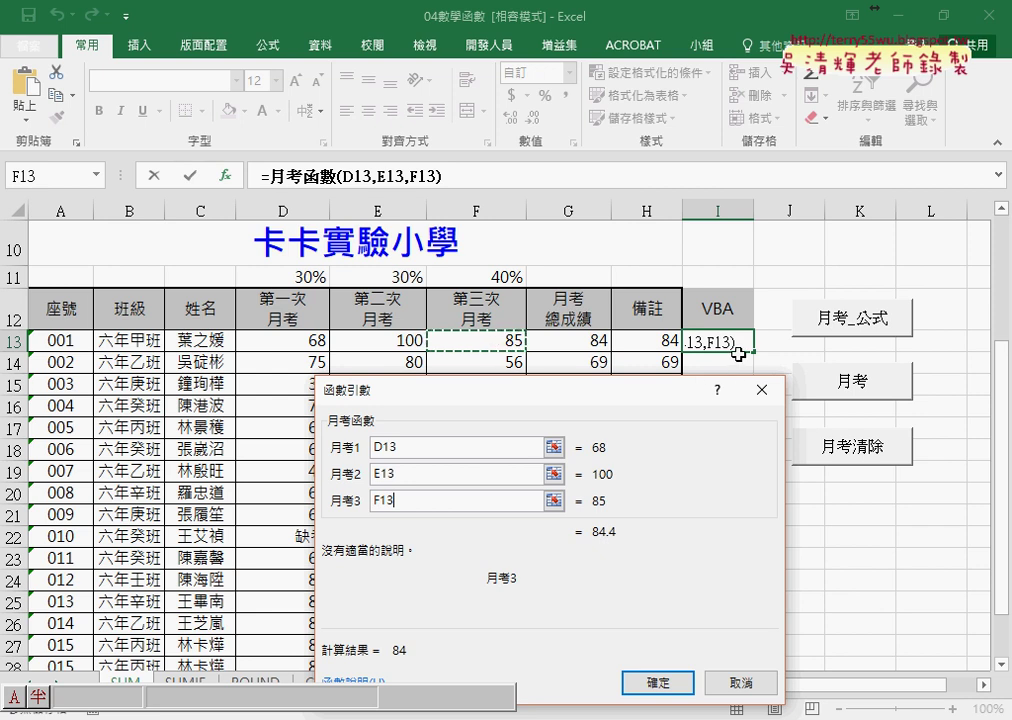
{"action": "left_click_drag", "start_coordinate": [612, 398], "coordinate": [522, 368]}
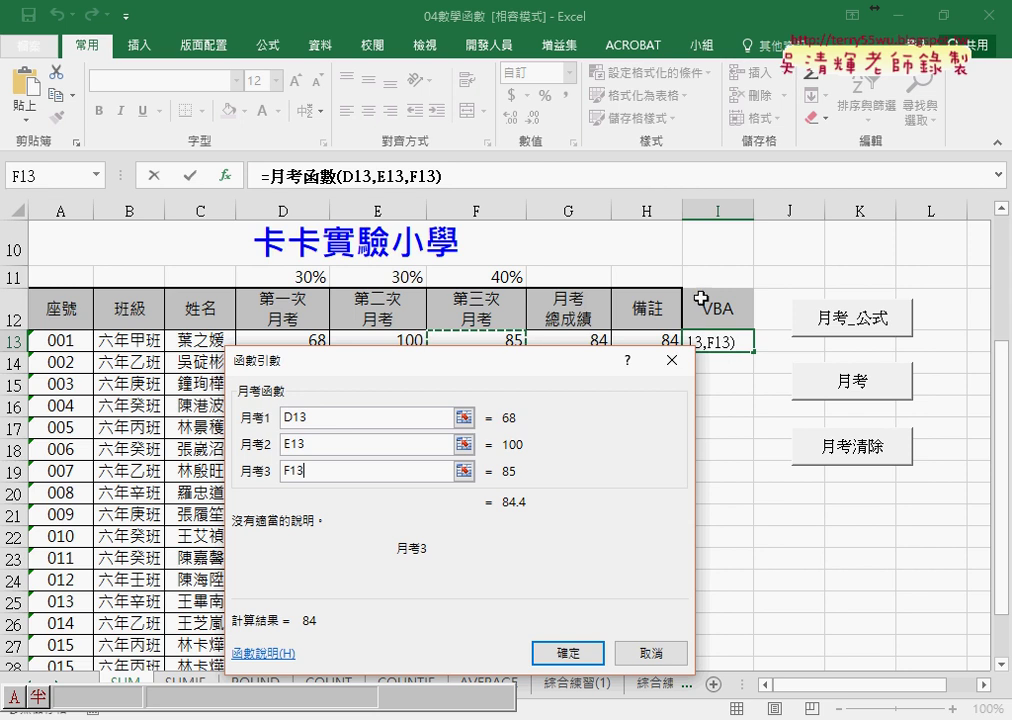
{"action": "left_click", "coordinate": [576, 657]}
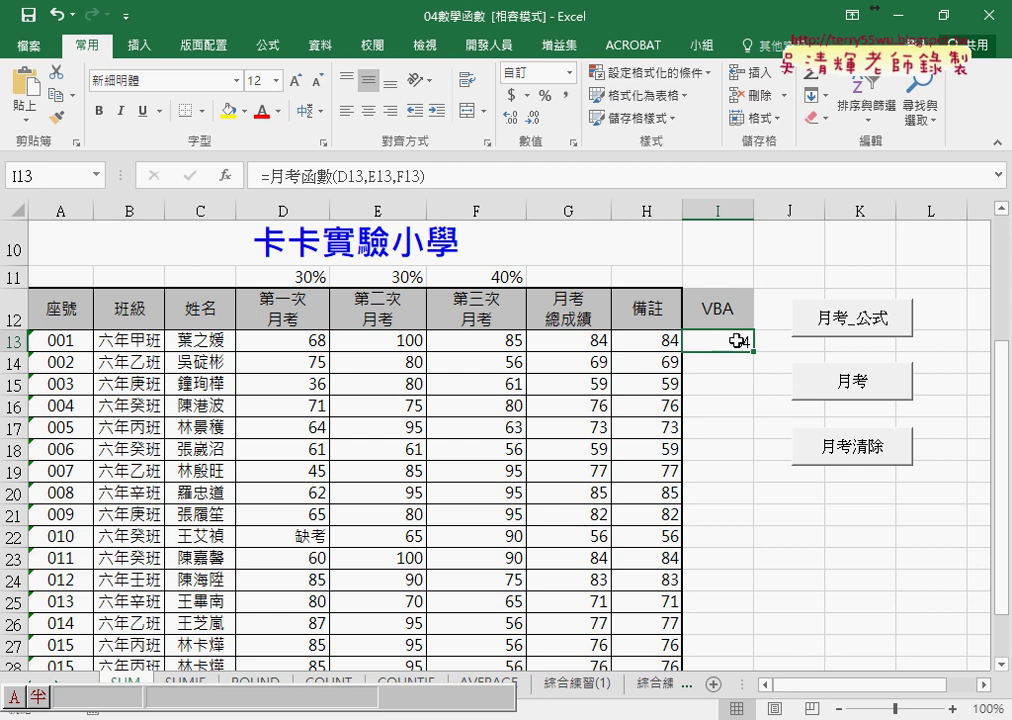
Fill the 月考函數 formula down the VBA column and go back to I13's formula.
{"action": "double_click", "coordinate": [755, 351]}
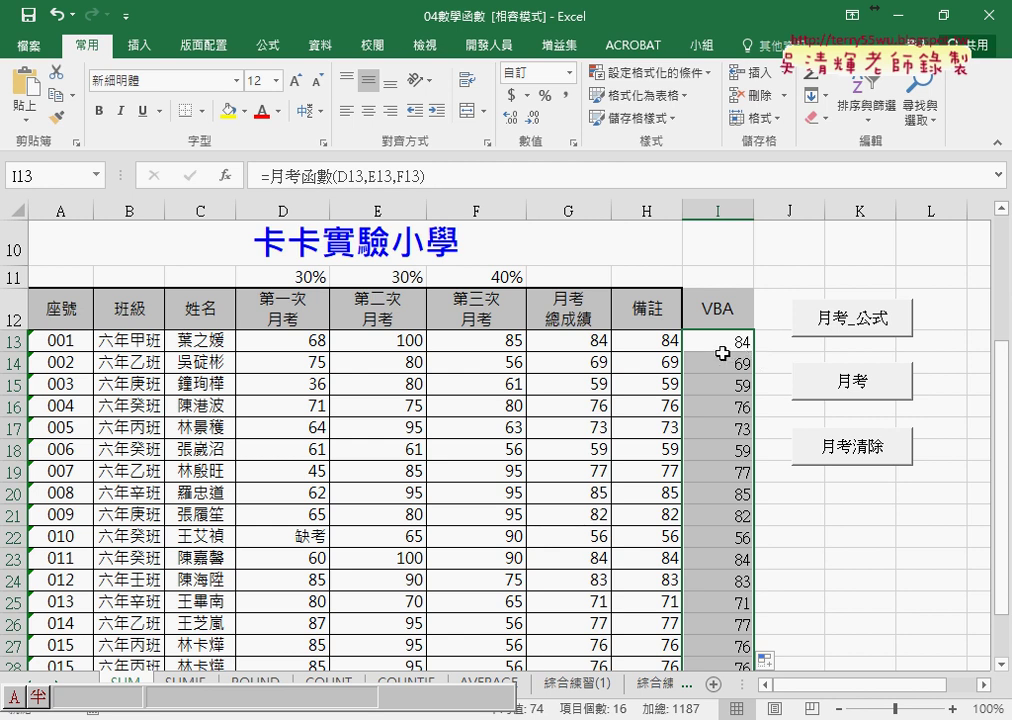
{"action": "left_click", "coordinate": [719, 346]}
{"action": "left_click", "coordinate": [306, 180]}
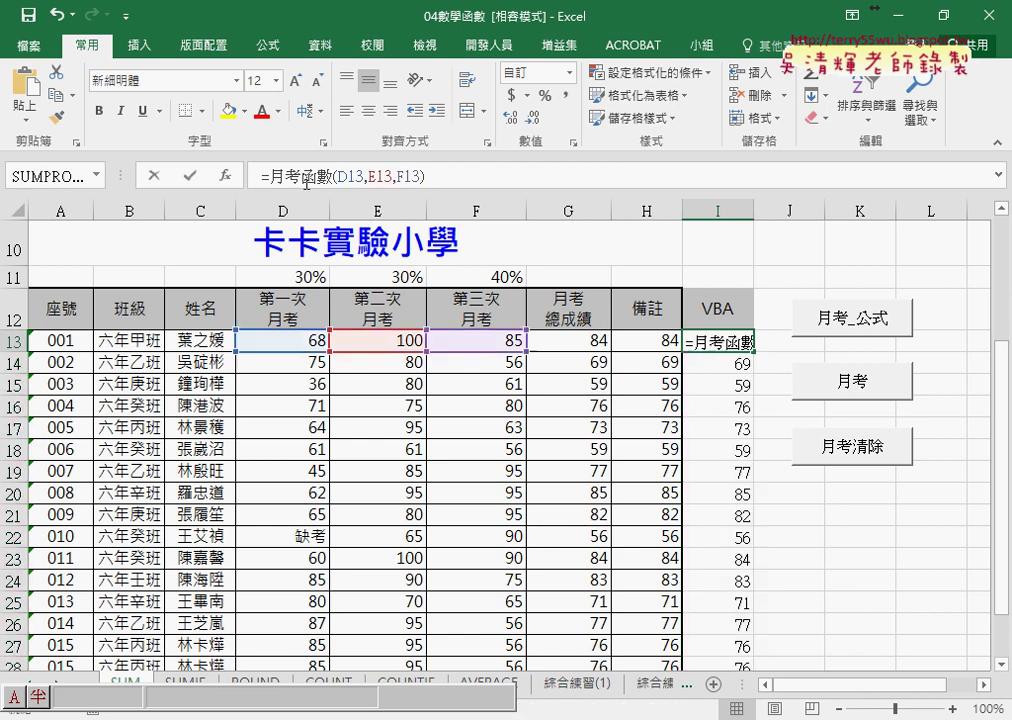
Review 月考函數's three arguments without changes, then clear the VBA column with 月考清除.
{"action": "left_click", "coordinate": [226, 175]}
{"action": "left_click", "coordinate": [329, 446]}
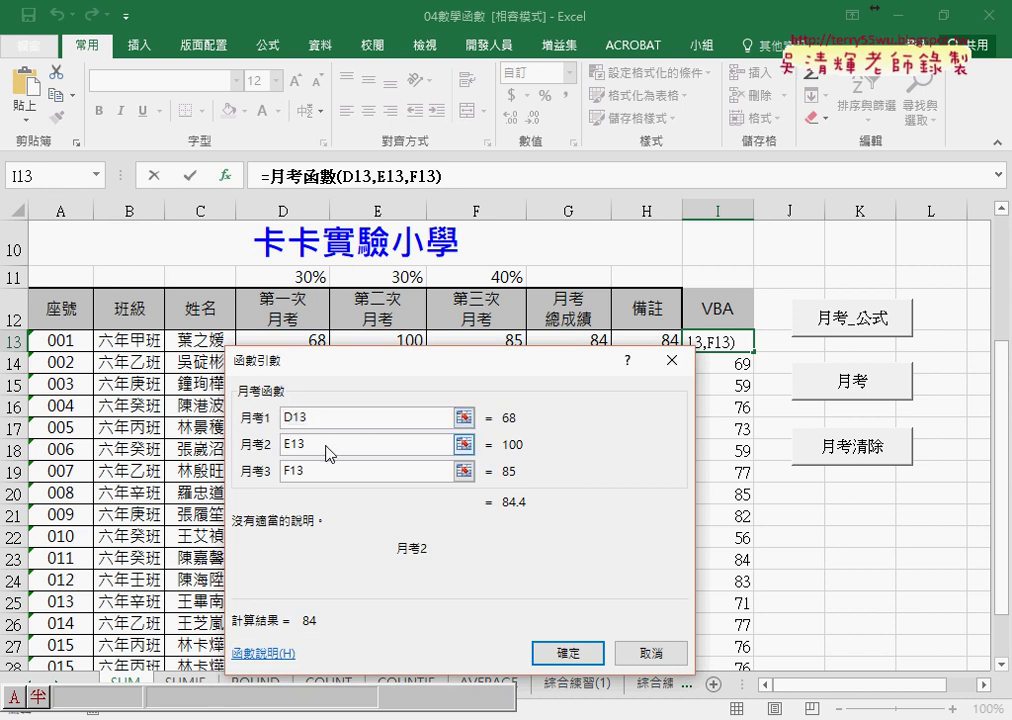
{"action": "left_click", "coordinate": [331, 469]}
{"action": "left_click", "coordinate": [651, 653]}
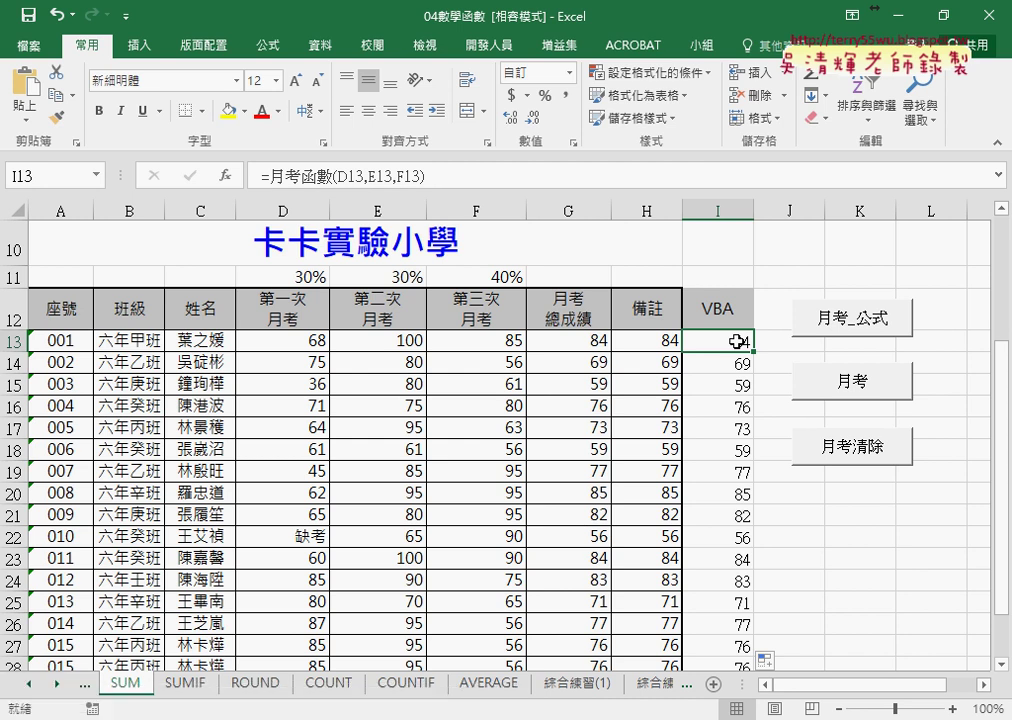
{"action": "left_click", "coordinate": [850, 452]}
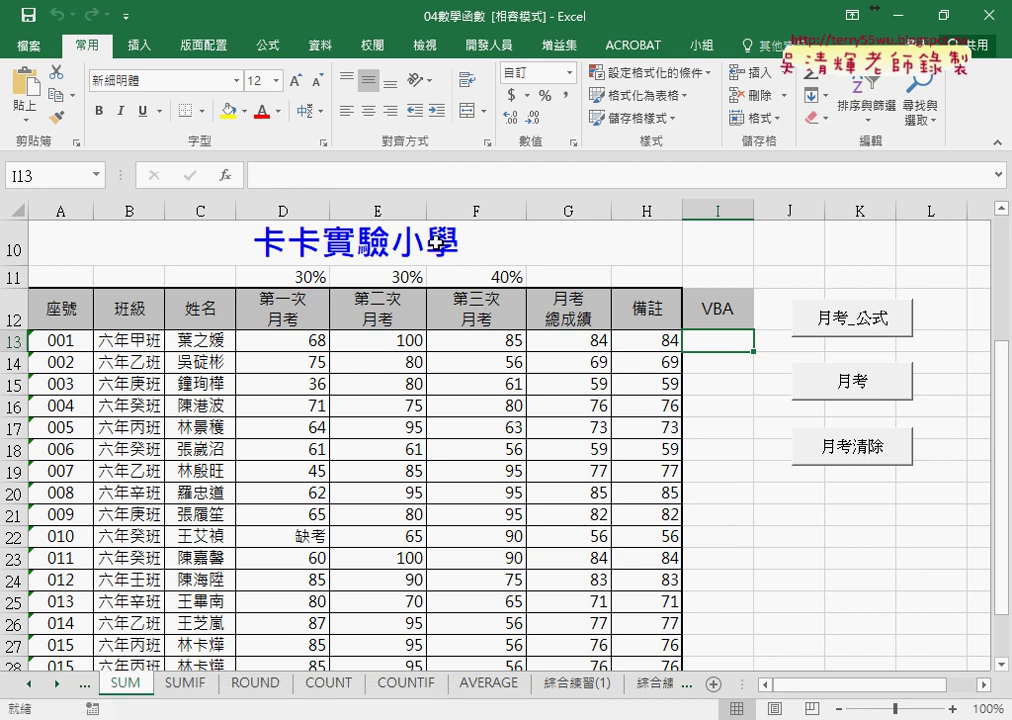
Insert 月考範圍函數 in I13 and give it the score range D13:F13.
{"action": "left_click", "coordinate": [225, 175]}
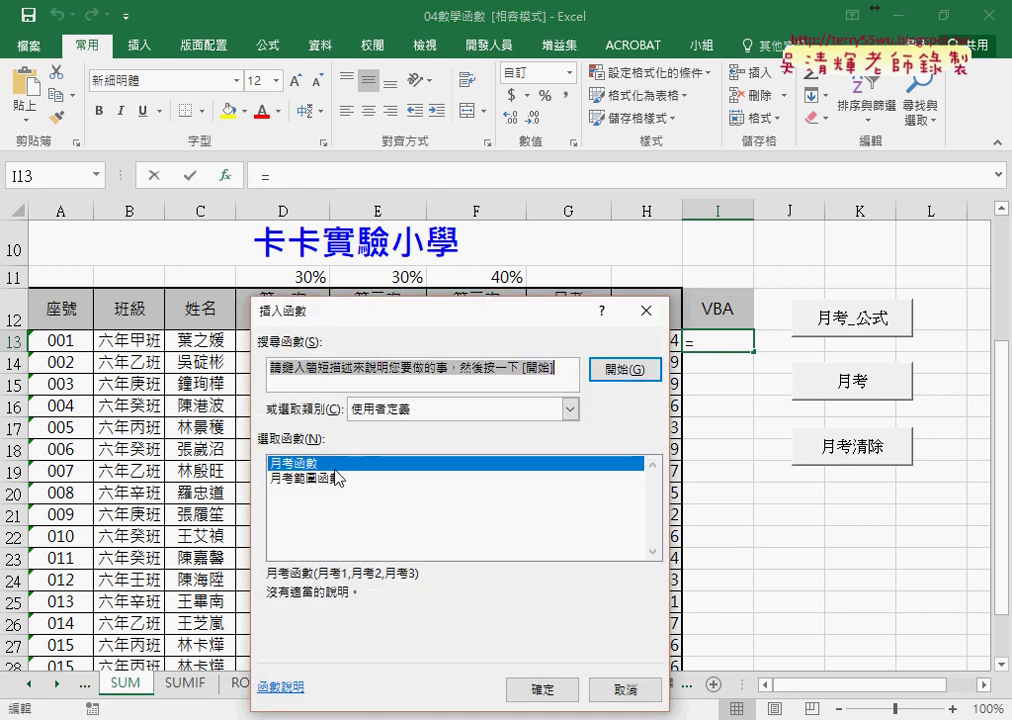
{"action": "left_click", "coordinate": [300, 479]}
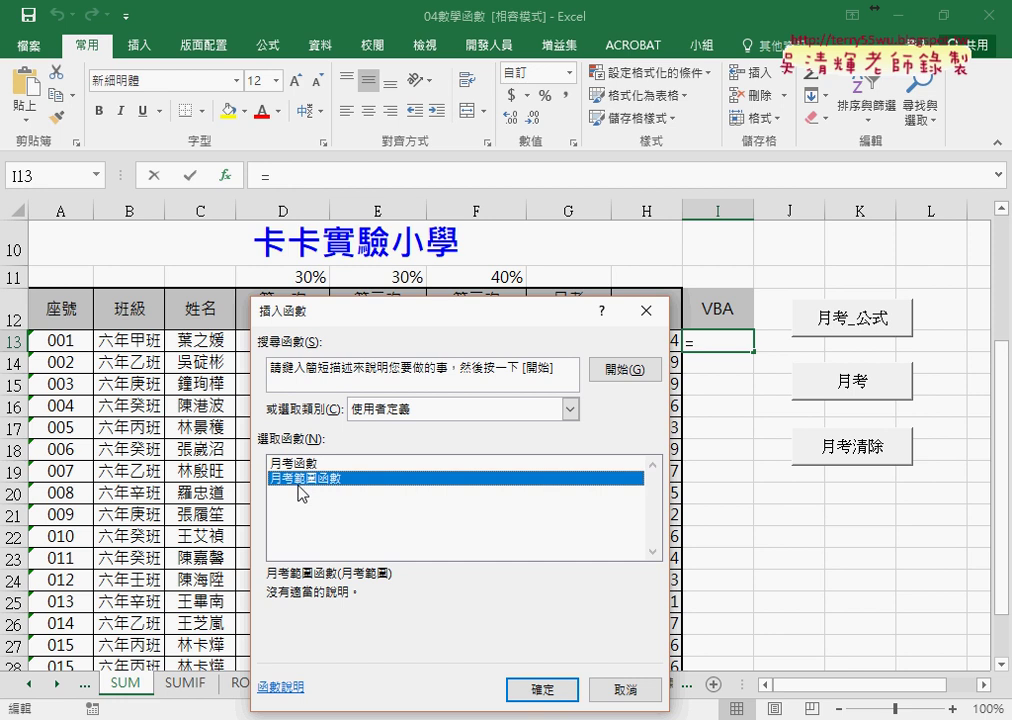
{"action": "left_click", "coordinate": [560, 691]}
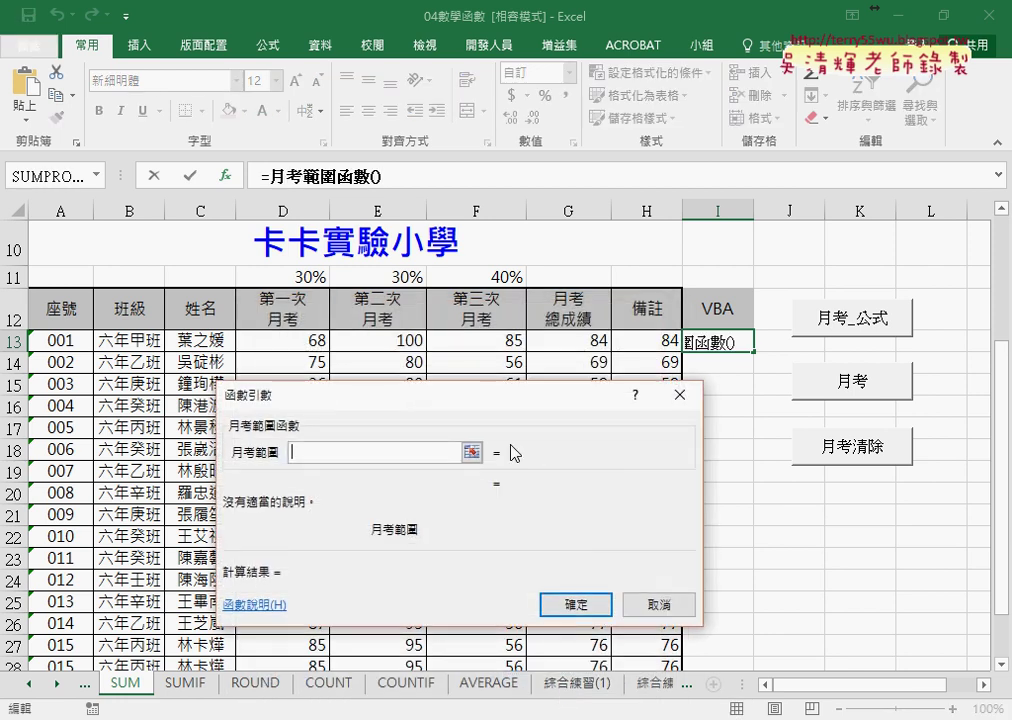
{"action": "left_click", "coordinate": [290, 340]}
{"action": "left_click_drag", "start_coordinate": [290, 340], "coordinate": [496, 343]}
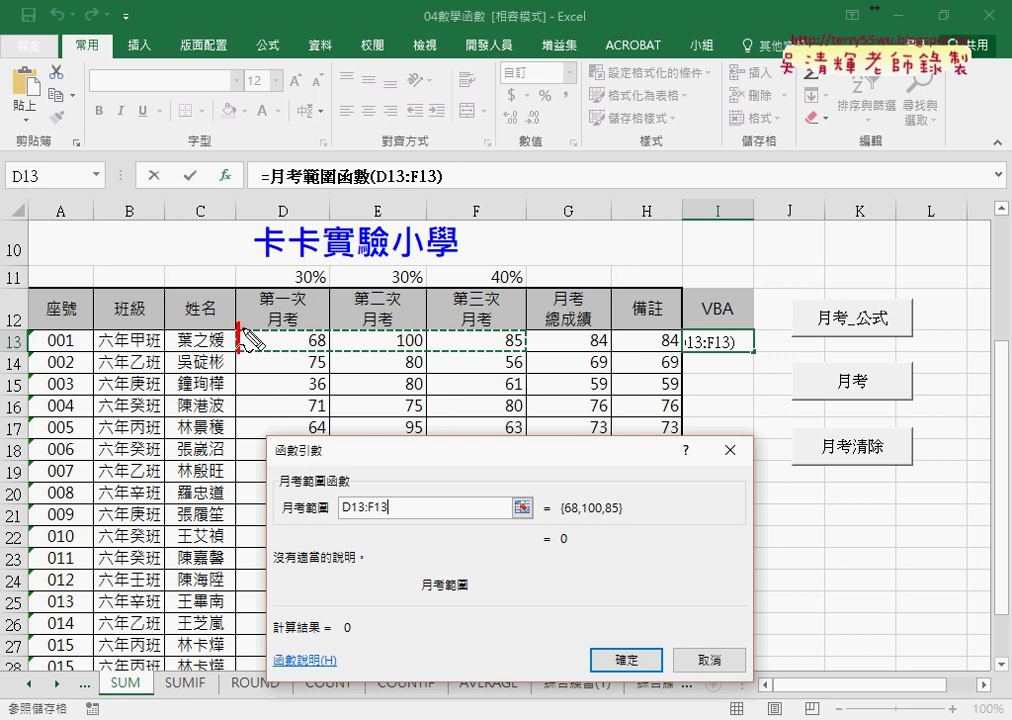
Outline D13:F13 in ink, mark its cell boundaries, and write a(1,1) under 68.
{"action": "mouse_move", "coordinate": [240, 350]}
{"action": "left_mouse_down"}
{"action": "mouse_move", "coordinate": [502, 330]}
{"action": "mouse_move", "coordinate": [240, 352]}
{"action": "left_mouse_up"}
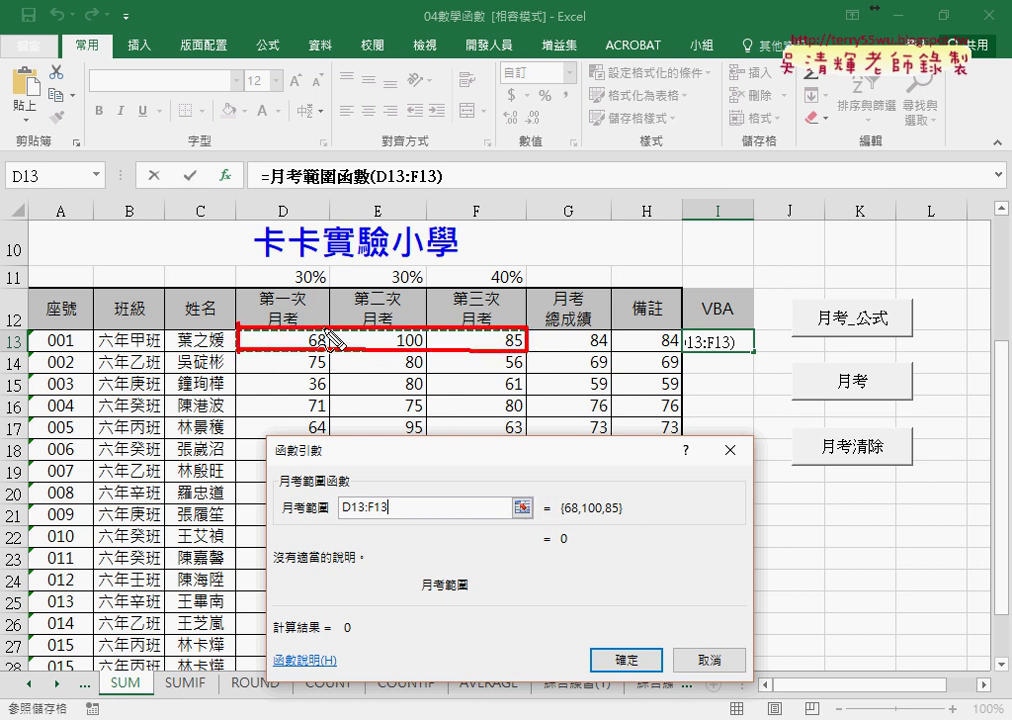
{"action": "left_click_drag", "start_coordinate": [331, 329], "coordinate": [331, 352]}
{"action": "left_click_drag", "start_coordinate": [428, 330], "coordinate": [428, 353]}
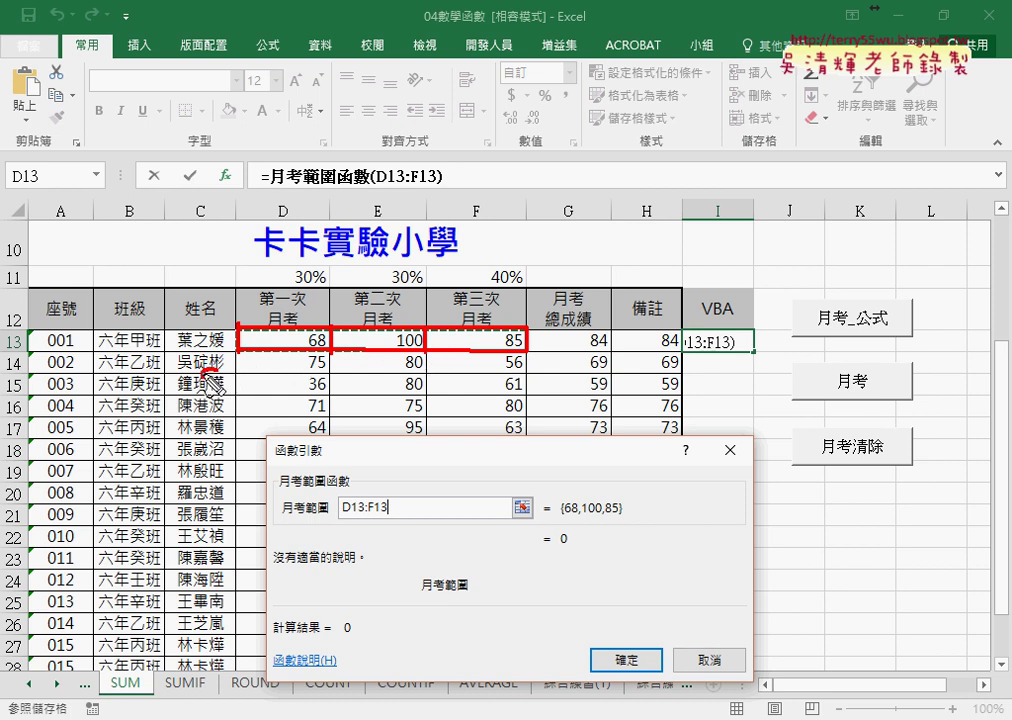
{"action": "mouse_move", "coordinate": [214, 370]}
{"action": "left_mouse_down"}
{"action": "mouse_move", "coordinate": [230, 393]}
{"action": "mouse_move", "coordinate": [242, 390]}
{"action": "mouse_move", "coordinate": [221, 343]}
{"action": "left_mouse_up"}
{"action": "left_click_drag", "start_coordinate": [291, 290], "coordinate": [291, 312]}
{"action": "mouse_move", "coordinate": [268, 370]}
{"action": "left_mouse_down"}
{"action": "mouse_move", "coordinate": [268, 392]}
{"action": "mouse_move", "coordinate": [314, 394]}
{"action": "left_mouse_up"}
{"action": "left_click", "coordinate": [283, 386]}
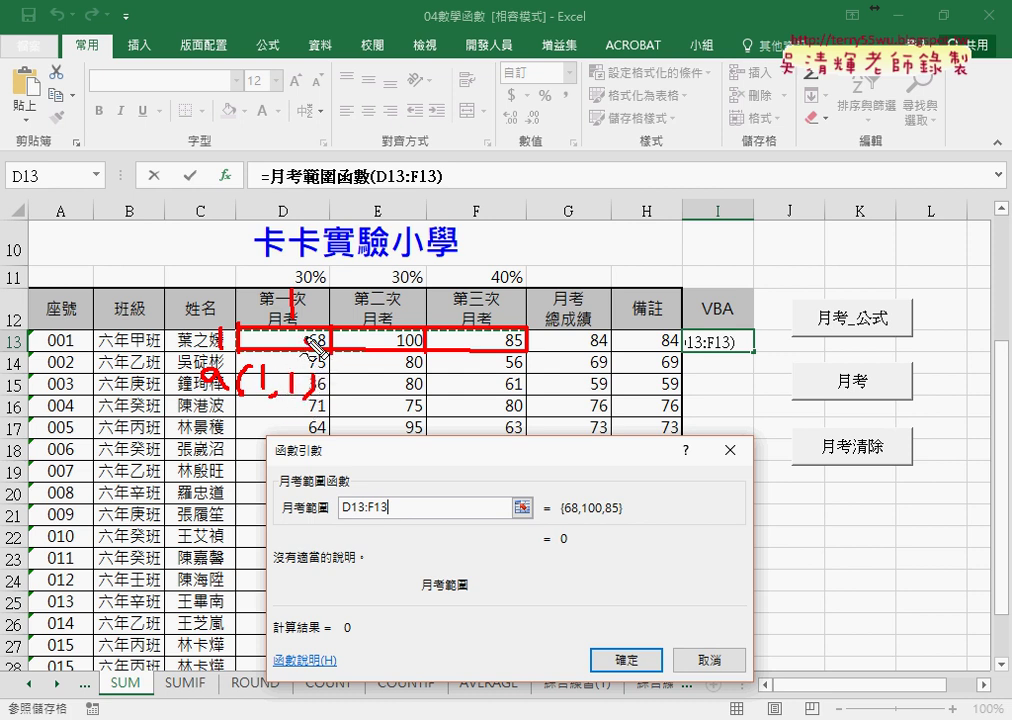
{"action": "left_click_drag", "start_coordinate": [316, 322], "coordinate": [320, 350]}
Write a(1,2) and a(1,3) under E13 and F13, underline the row indices, then erase the ink.
{"action": "mouse_move", "coordinate": [370, 376]}
{"action": "left_mouse_down"}
{"action": "mouse_move", "coordinate": [368, 400]}
{"action": "mouse_move", "coordinate": [411, 401]}
{"action": "left_mouse_up"}
{"action": "left_click_drag", "start_coordinate": [422, 379], "coordinate": [454, 408]}
{"action": "mouse_move", "coordinate": [532, 386]}
{"action": "left_mouse_down"}
{"action": "mouse_move", "coordinate": [540, 405]}
{"action": "mouse_move", "coordinate": [626, 410]}
{"action": "left_mouse_up"}
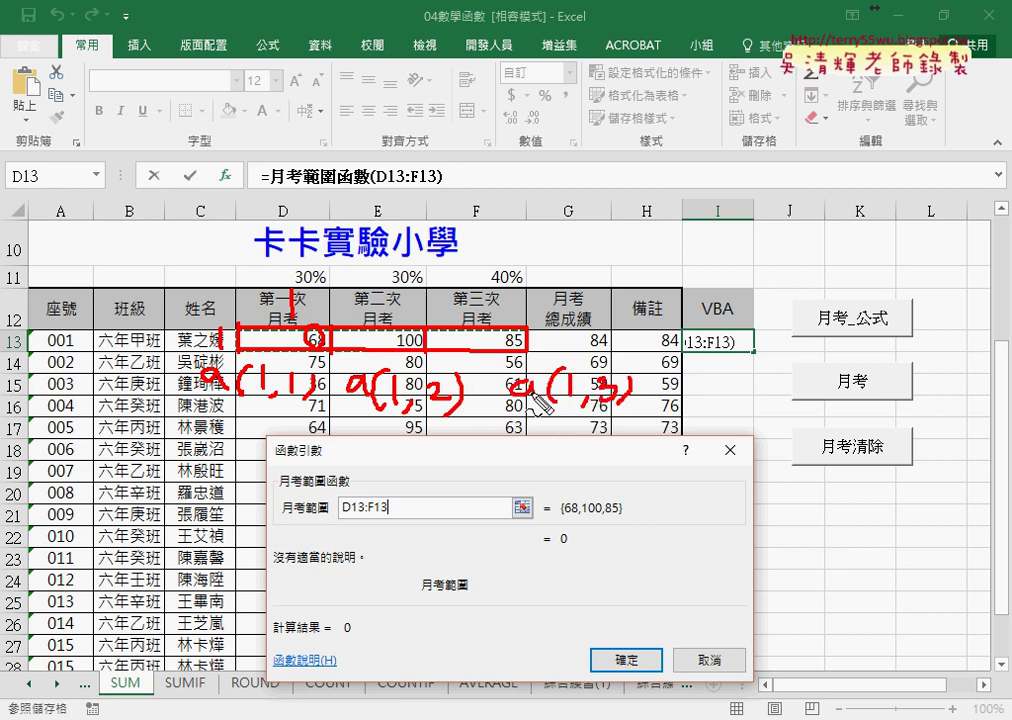
{"action": "left_click_drag", "start_coordinate": [243, 404], "coordinate": [252, 404]}
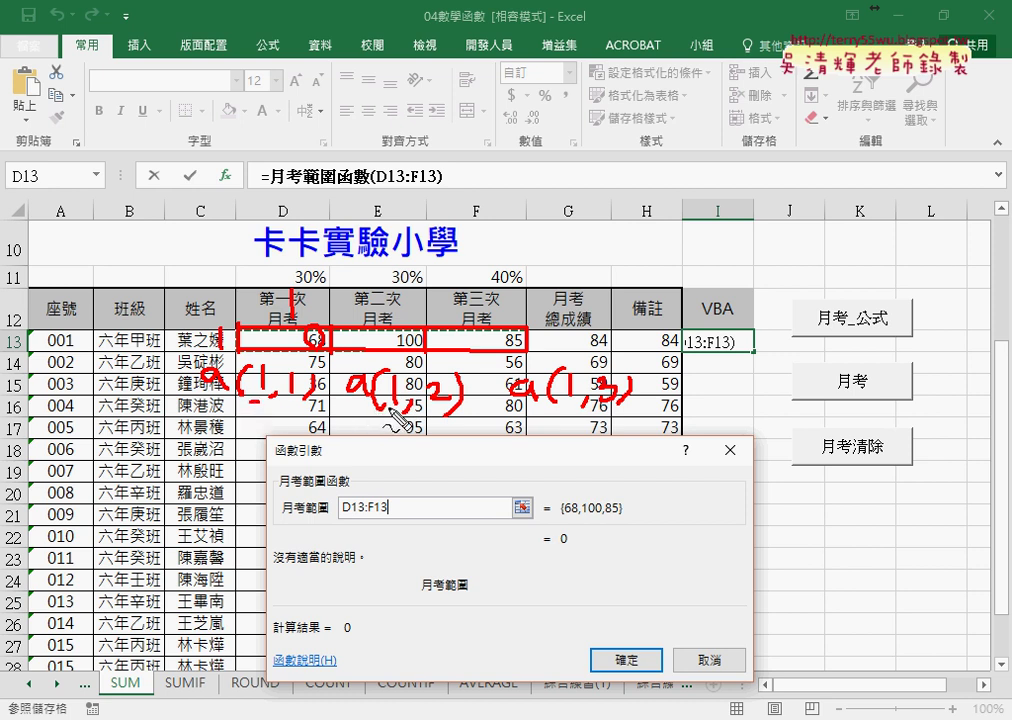
{"action": "left_click_drag", "start_coordinate": [388, 404], "coordinate": [398, 404]}
{"action": "left_click_drag", "start_coordinate": [566, 404], "coordinate": [576, 404]}
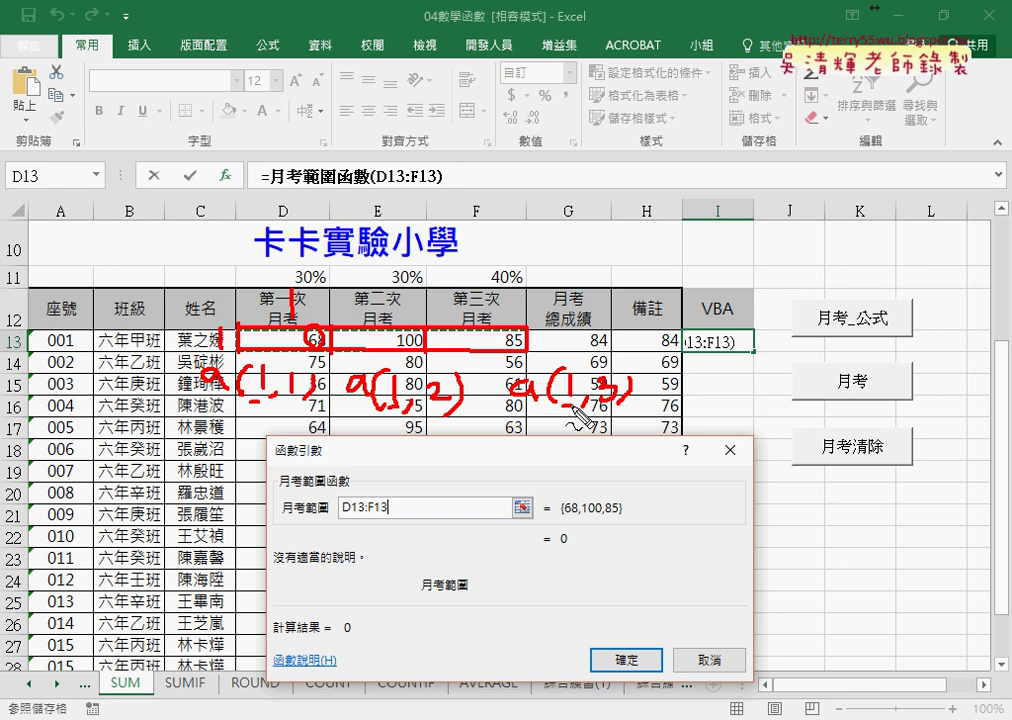
{"action": "key", "text": "Escape"}
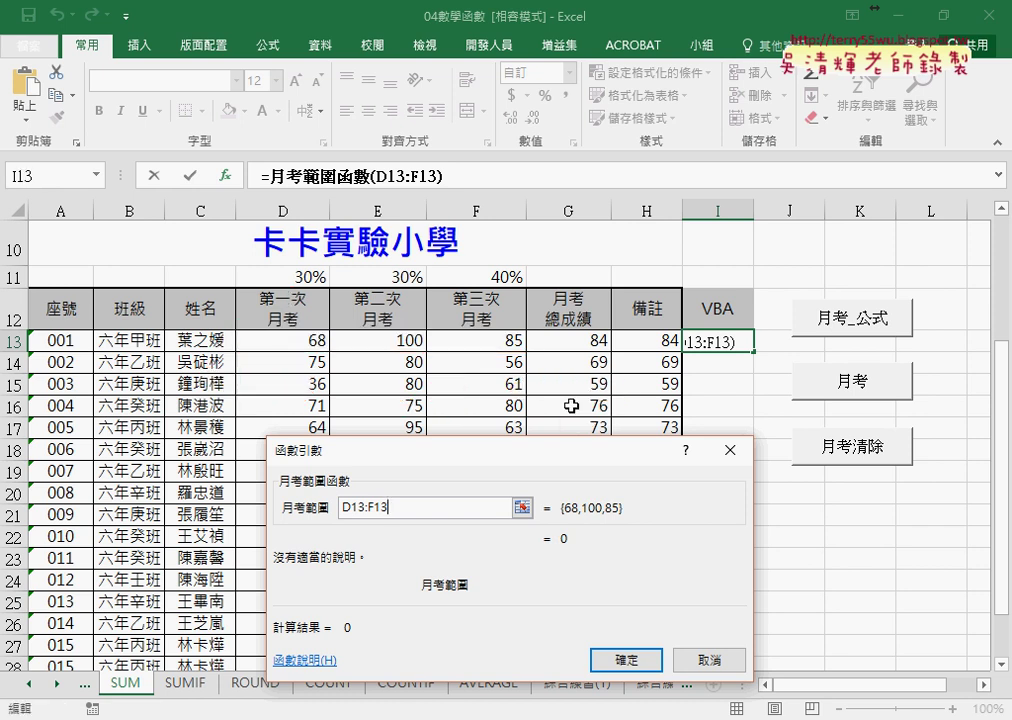
Drop the I13 formula, review the user-defined functions, and open Module1 in the Visual Basic editor.
{"action": "left_click", "coordinate": [697, 661]}
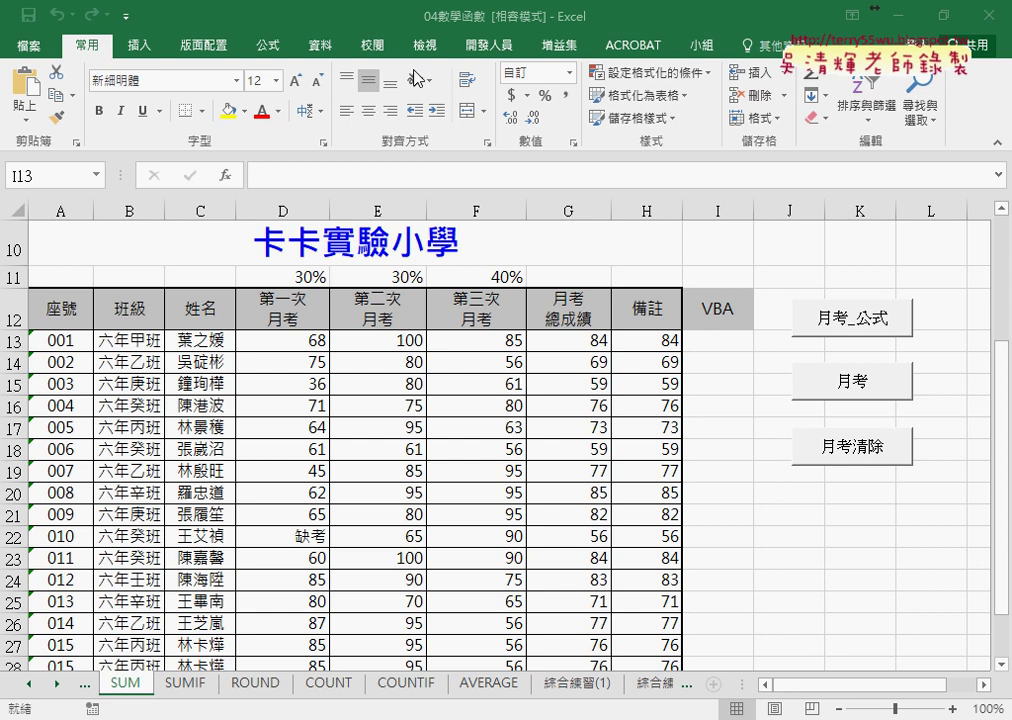
{"action": "left_click", "coordinate": [489, 48]}
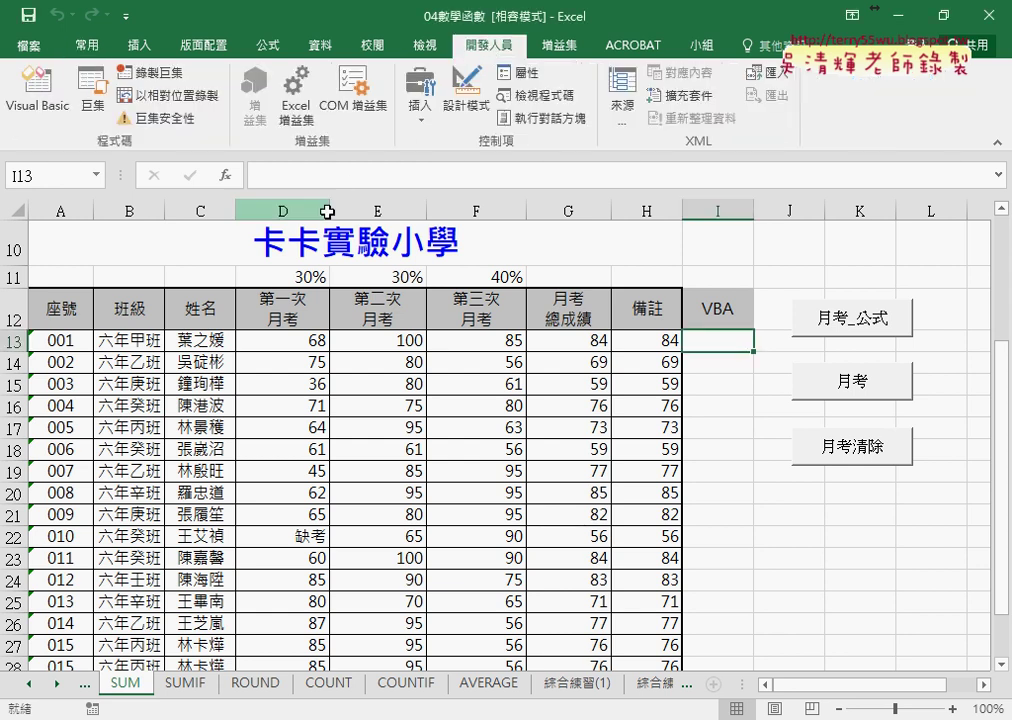
{"action": "left_click", "coordinate": [225, 175]}
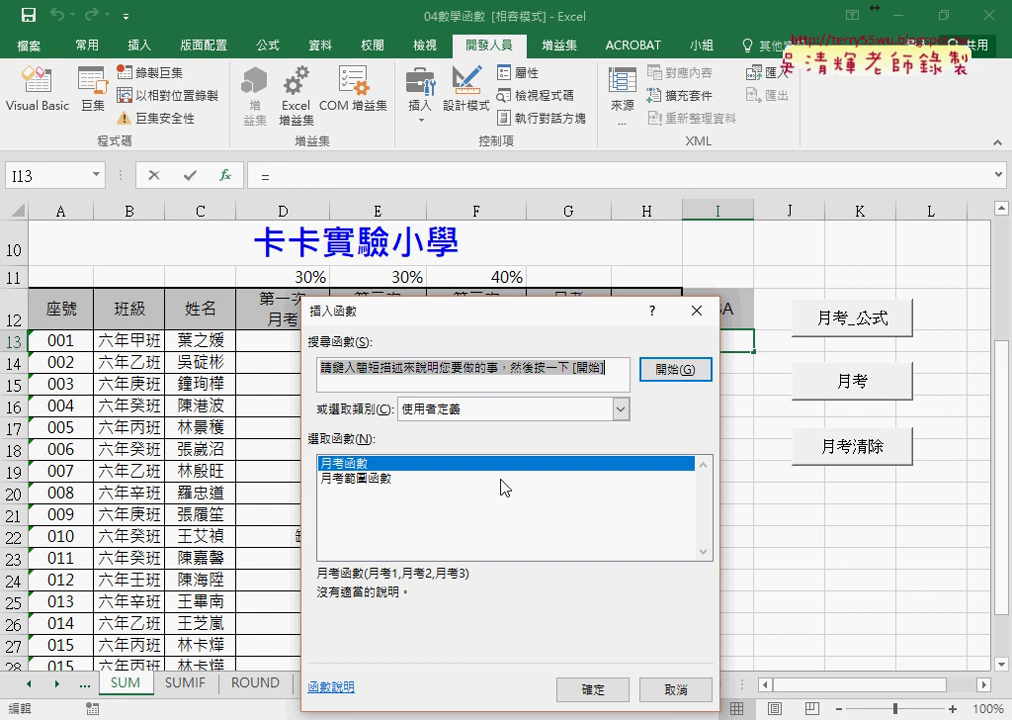
{"action": "left_click", "coordinate": [680, 690]}
{"action": "left_click", "coordinate": [33, 108]}
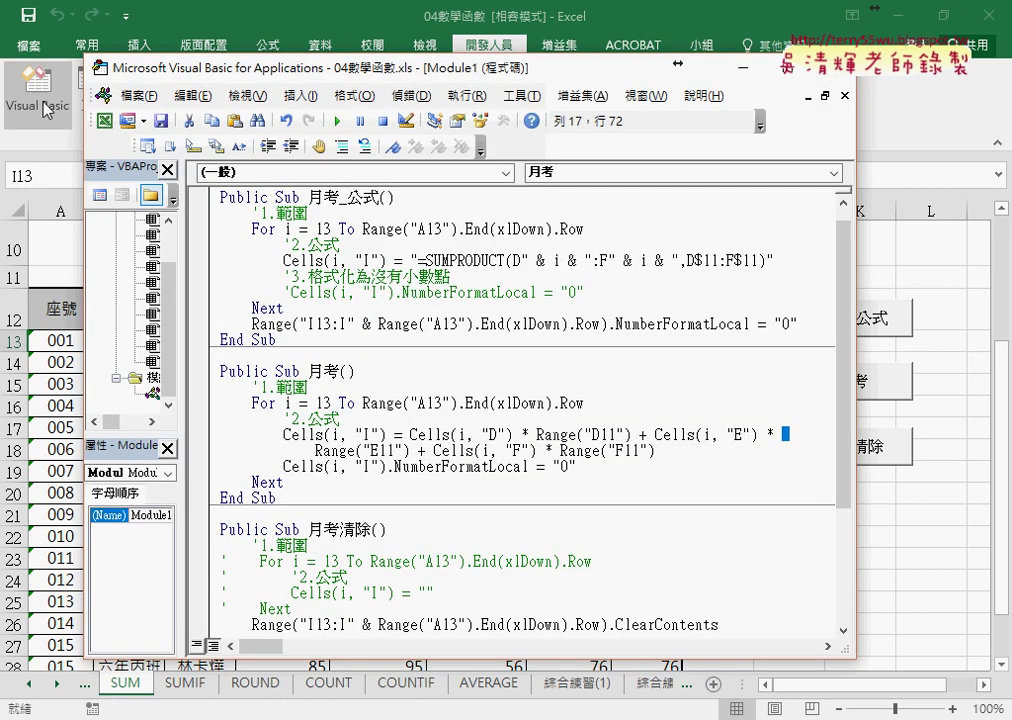
{"action": "left_click_drag", "start_coordinate": [851, 395], "coordinate": [853, 468]}
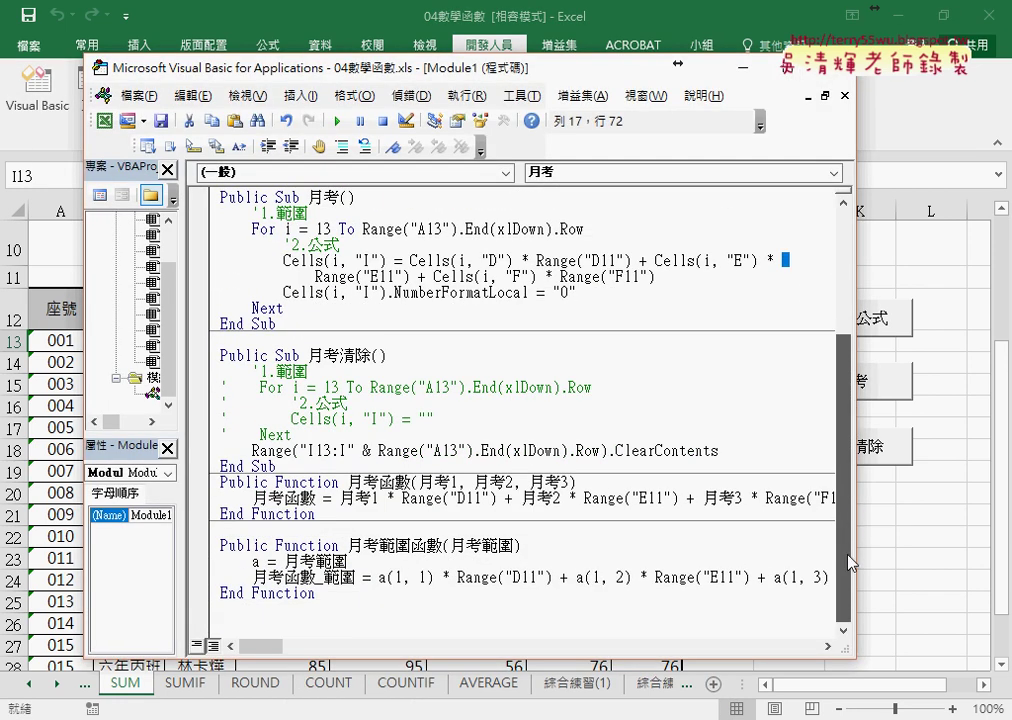
{"action": "left_click", "coordinate": [298, 95]}
{"action": "left_click", "coordinate": [311, 117]}
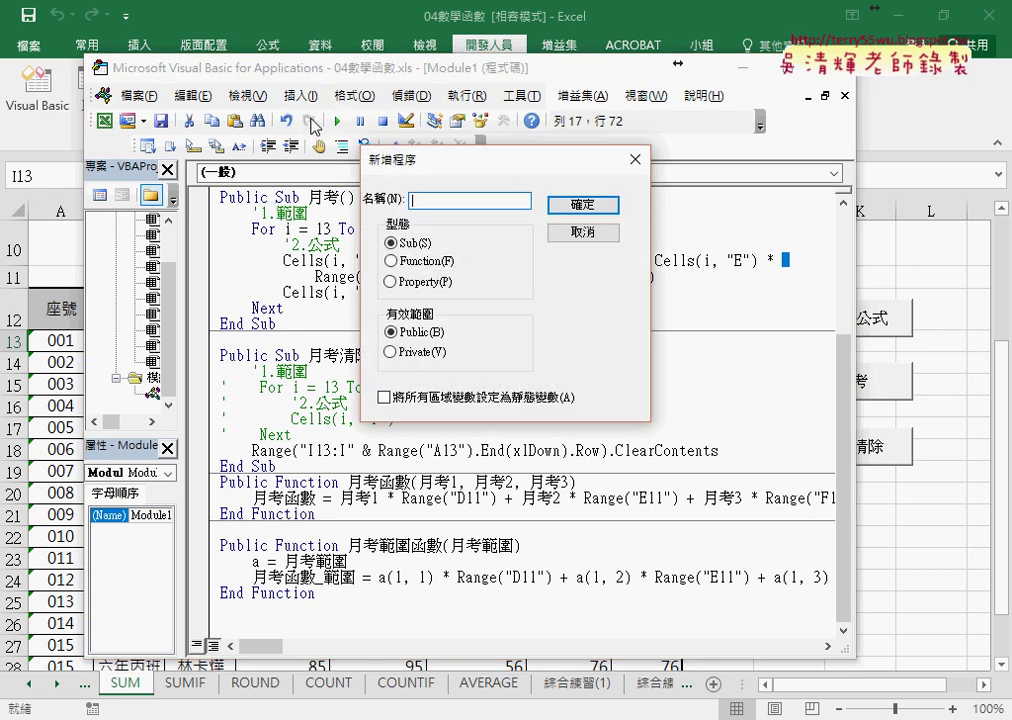
{"action": "left_click_drag", "start_coordinate": [454, 168], "coordinate": [308, 517]}
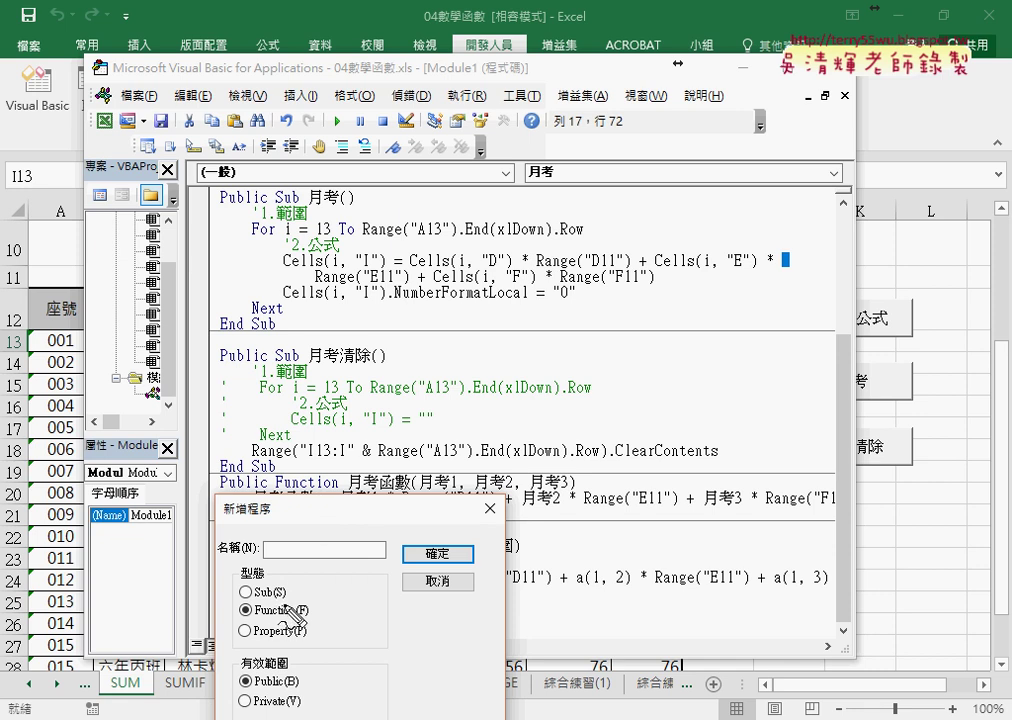
{"action": "mouse_move", "coordinate": [300, 585]}
{"action": "left_mouse_down"}
{"action": "mouse_move", "coordinate": [318, 600]}
{"action": "mouse_move", "coordinate": [813, 512]}
{"action": "mouse_move", "coordinate": [855, 470]}
{"action": "mouse_move", "coordinate": [856, 494]}
{"action": "left_mouse_up"}
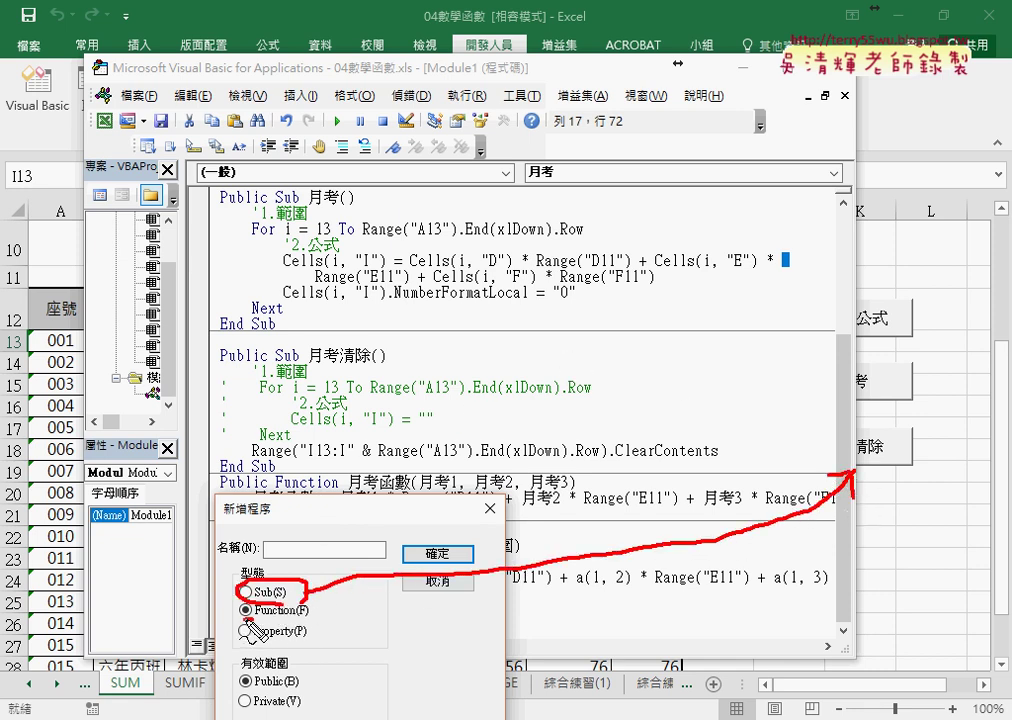
{"action": "mouse_move", "coordinate": [250, 600]}
{"action": "left_mouse_down"}
{"action": "mouse_move", "coordinate": [318, 605]}
{"action": "mouse_move", "coordinate": [237, 605]}
{"action": "left_mouse_up"}
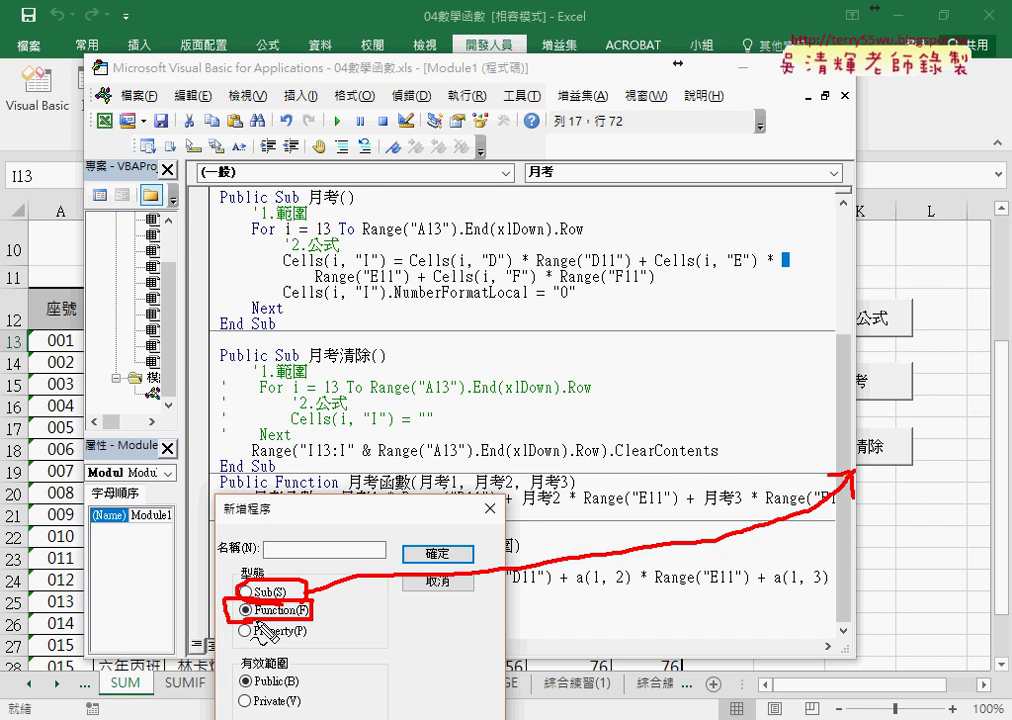
{"action": "key", "text": "Escape"}
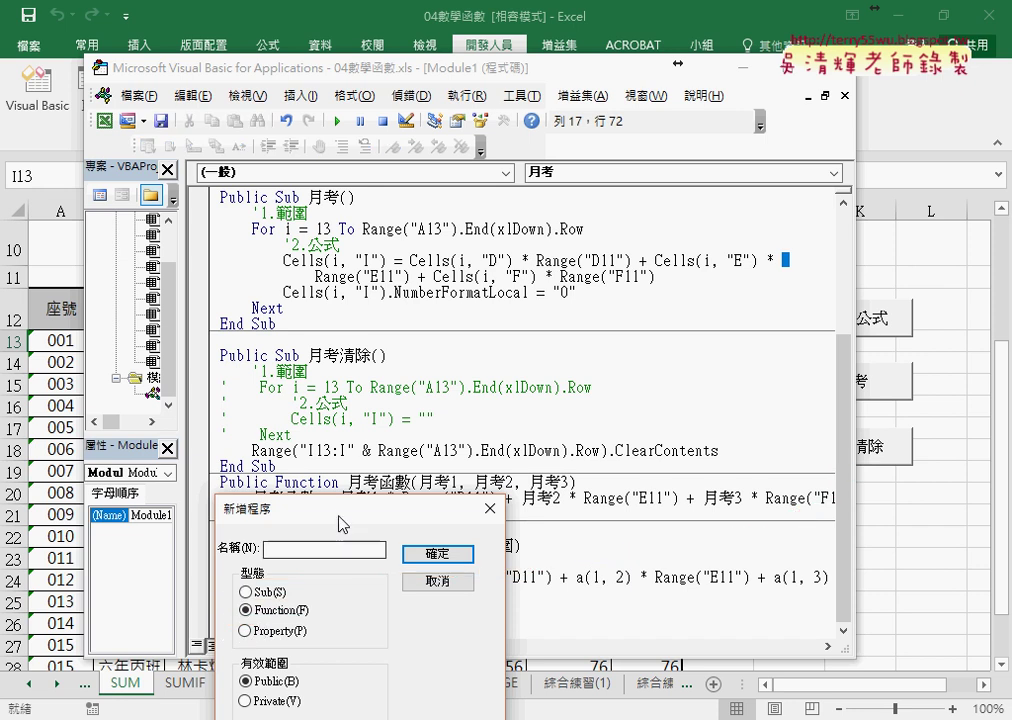
{"action": "left_click_drag", "start_coordinate": [340, 509], "coordinate": [355, 519]}
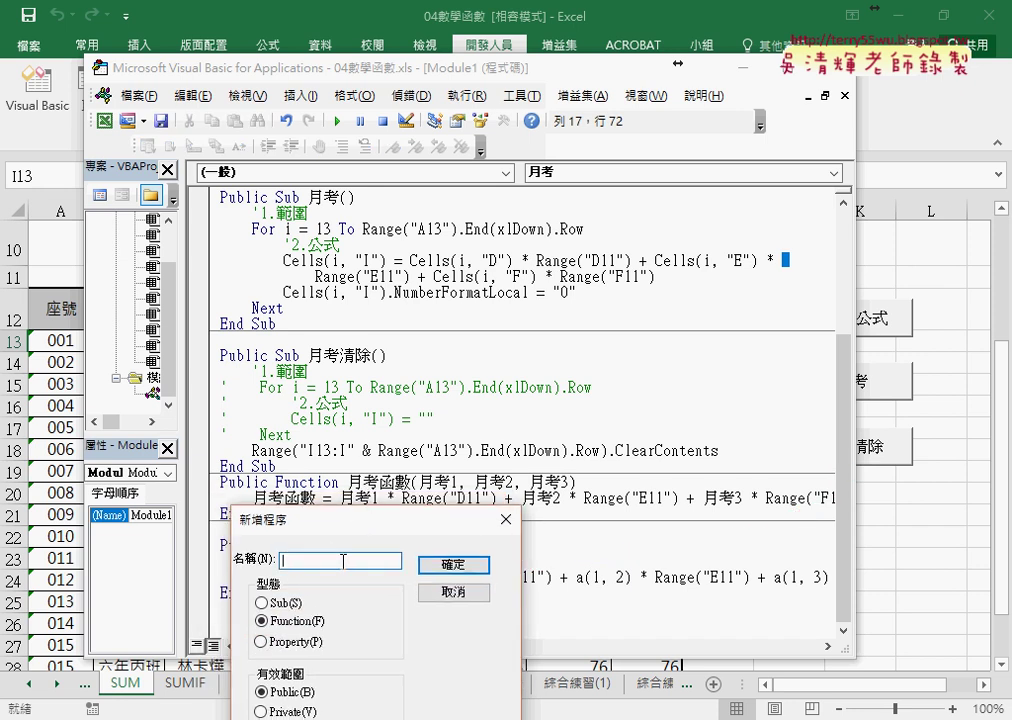
{"action": "left_click", "coordinate": [453, 592]}
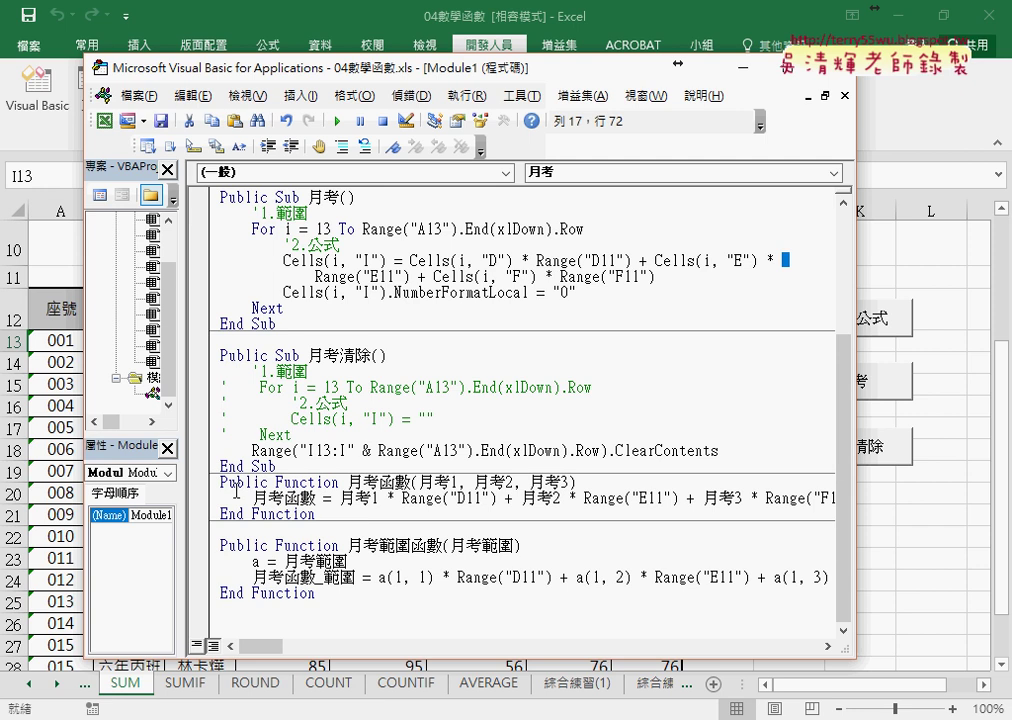
Delete the formula line inside 月考函數, then delete and restore its three parameters.
{"action": "left_click_drag", "start_coordinate": [220, 497], "coordinate": [924, 491]}
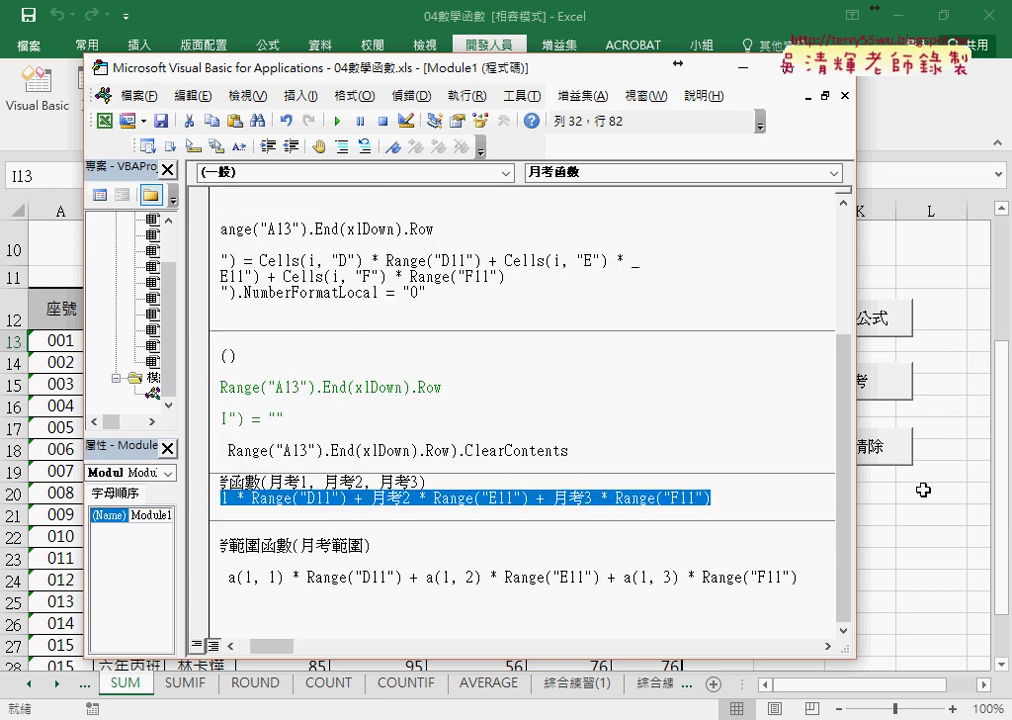
{"action": "key", "text": "Delete"}
{"action": "left_click_drag", "start_coordinate": [413, 484], "coordinate": [571, 483]}
{"action": "key", "text": "Delete"}
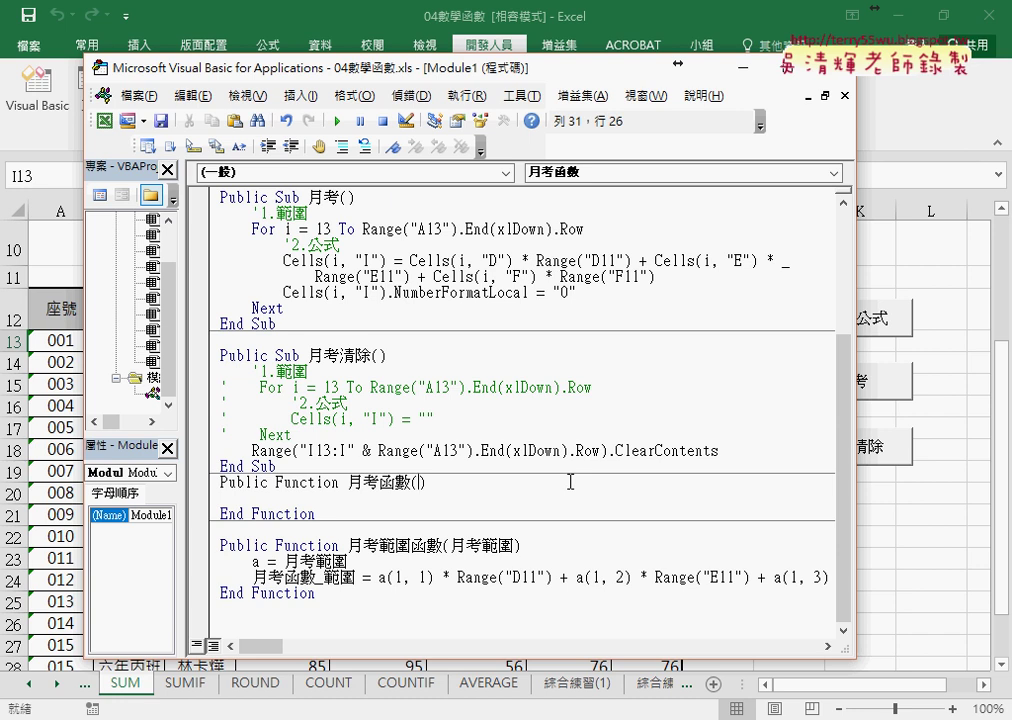
{"action": "key", "text": "ctrl+z"}
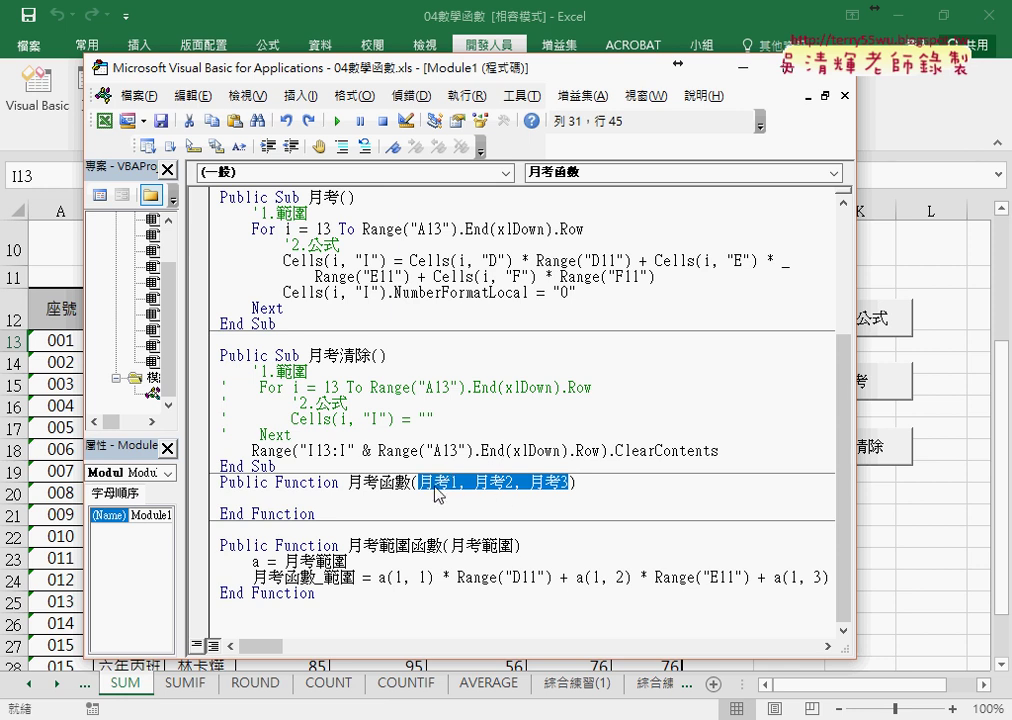
Return to the Excel sheet and start a user-defined function in I13.
{"action": "left_click", "coordinate": [912, 495]}
{"action": "left_click", "coordinate": [717, 341]}
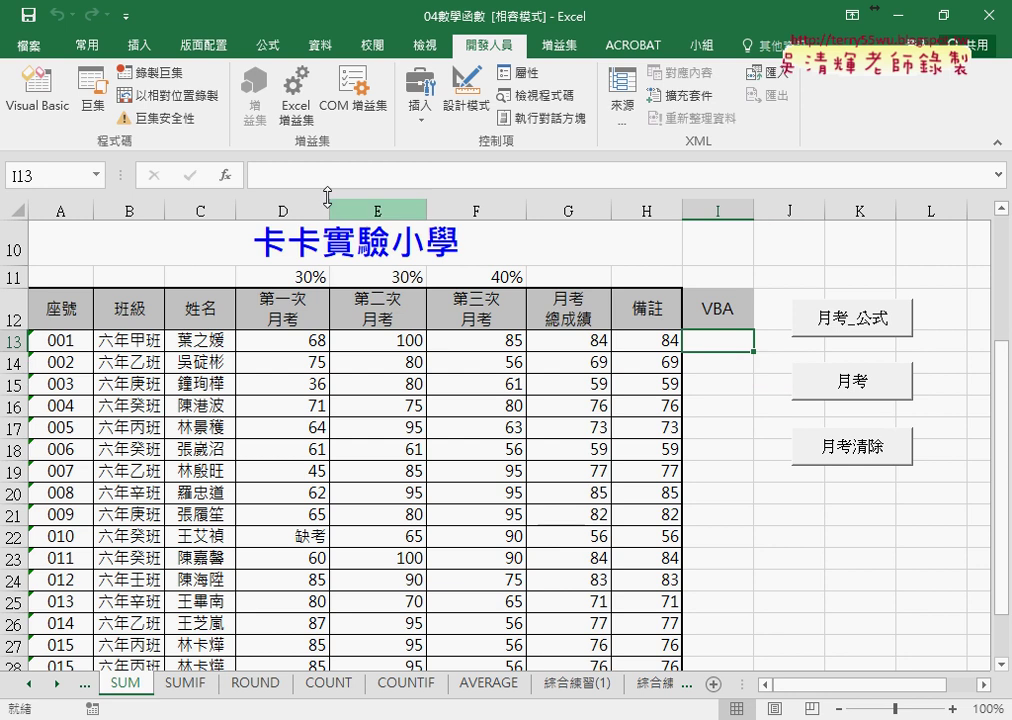
{"action": "left_click", "coordinate": [225, 175]}
View 月考函數's three arguments, cancel it, and lower the VBA editor showing 月考函數's code.
{"action": "left_click", "coordinate": [603, 692]}
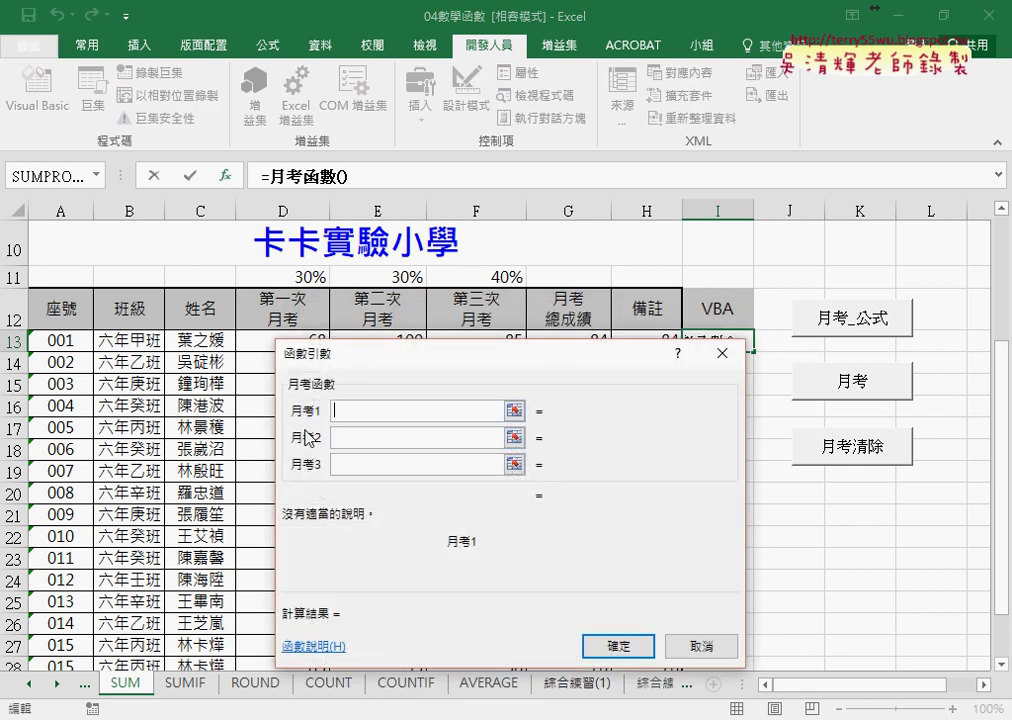
{"action": "left_click", "coordinate": [706, 645]}
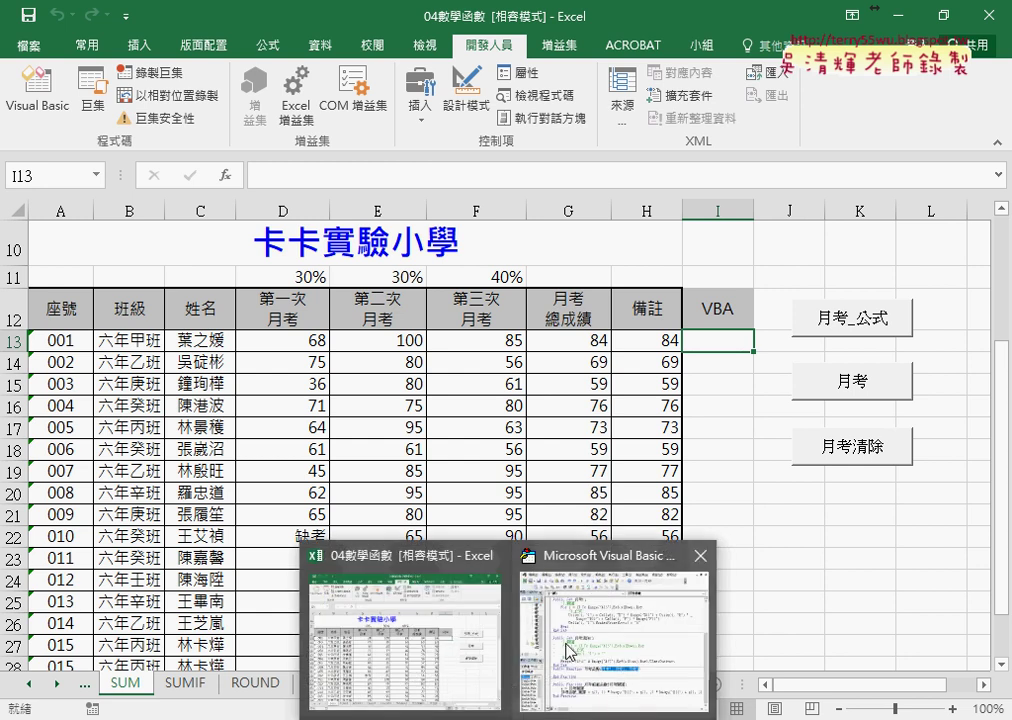
{"action": "left_click", "coordinate": [614, 655]}
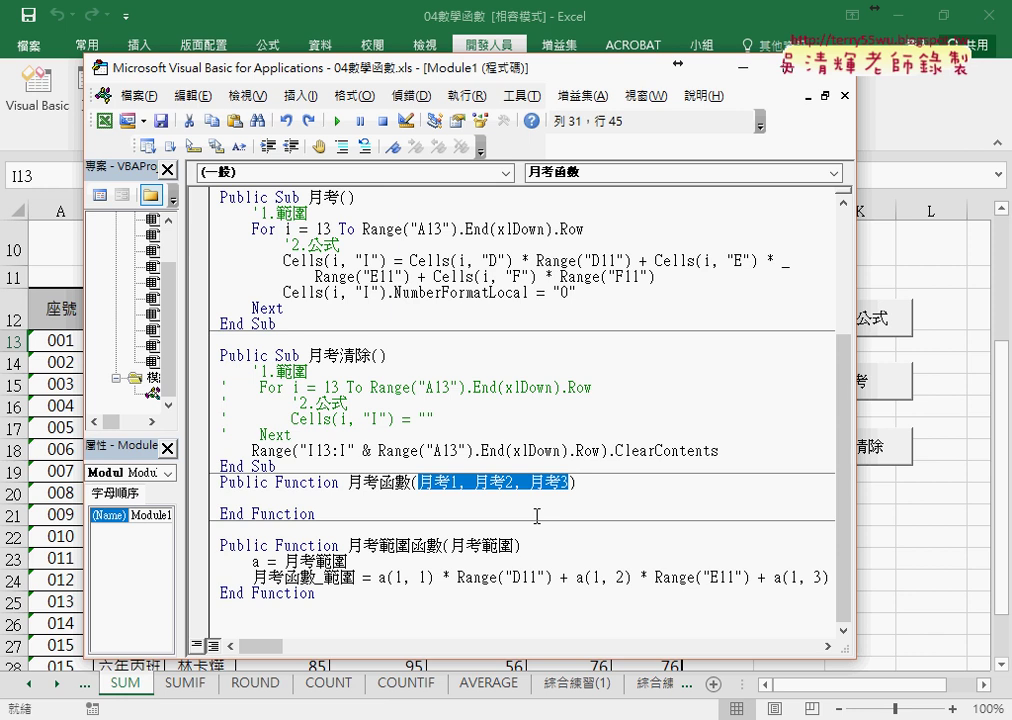
{"action": "left_click_drag", "start_coordinate": [348, 482], "coordinate": [410, 482]}
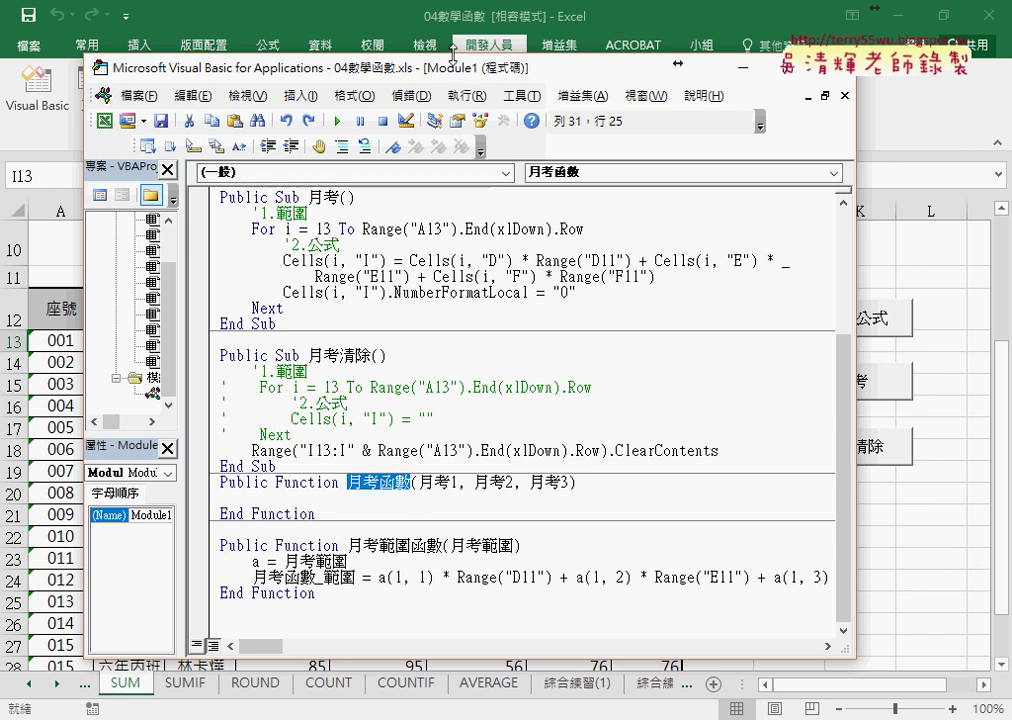
{"action": "left_click_drag", "start_coordinate": [453, 51], "coordinate": [453, 402]}
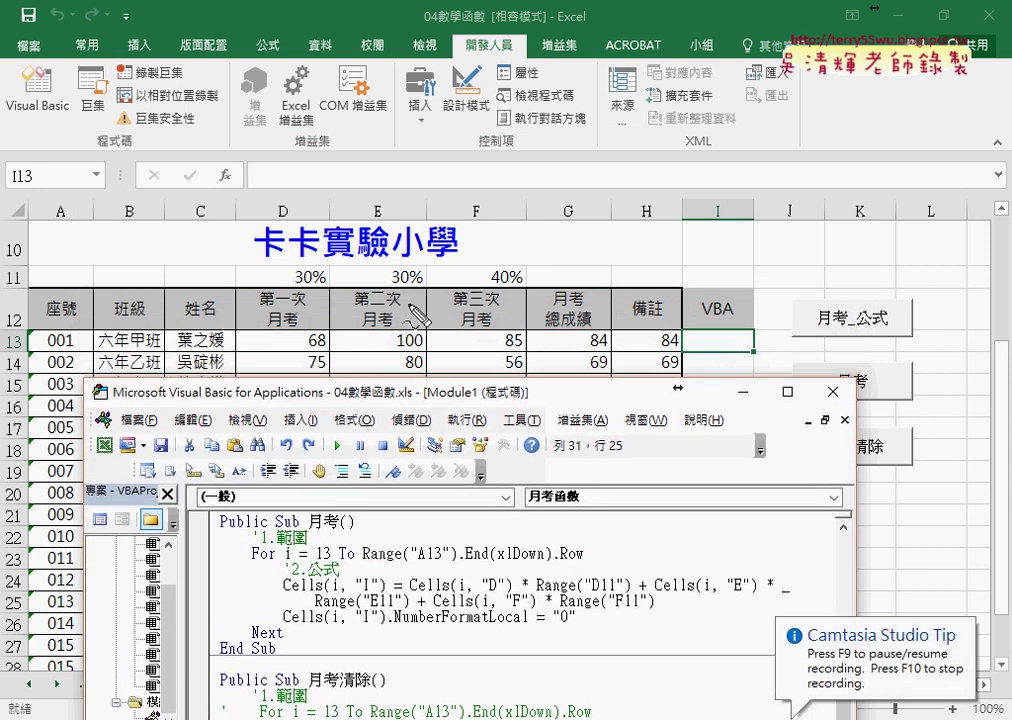
Annotate the 30%/30%/40% weights times scores 68, 100, 85, erase, and raise the editor.
{"action": "left_click_drag", "start_coordinate": [293, 280], "coordinate": [296, 268]}
{"action": "mouse_move", "coordinate": [390, 268]}
{"action": "left_mouse_down"}
{"action": "mouse_move", "coordinate": [420, 278]}
{"action": "mouse_move", "coordinate": [392, 270]}
{"action": "left_mouse_up"}
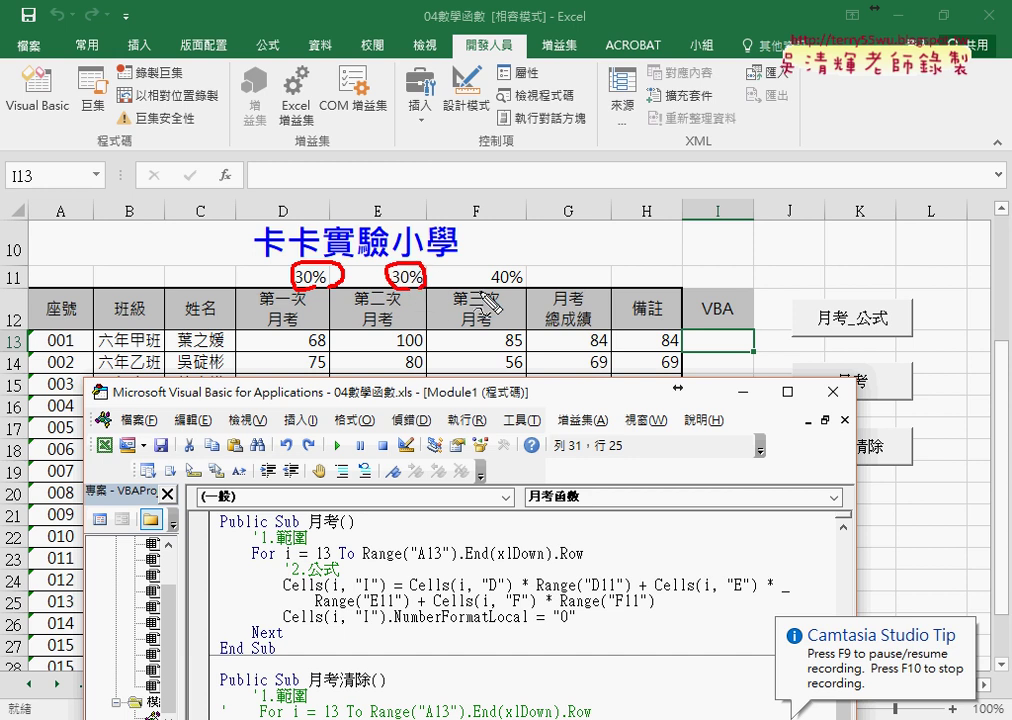
{"action": "left_click_drag", "start_coordinate": [492, 270], "coordinate": [517, 300]}
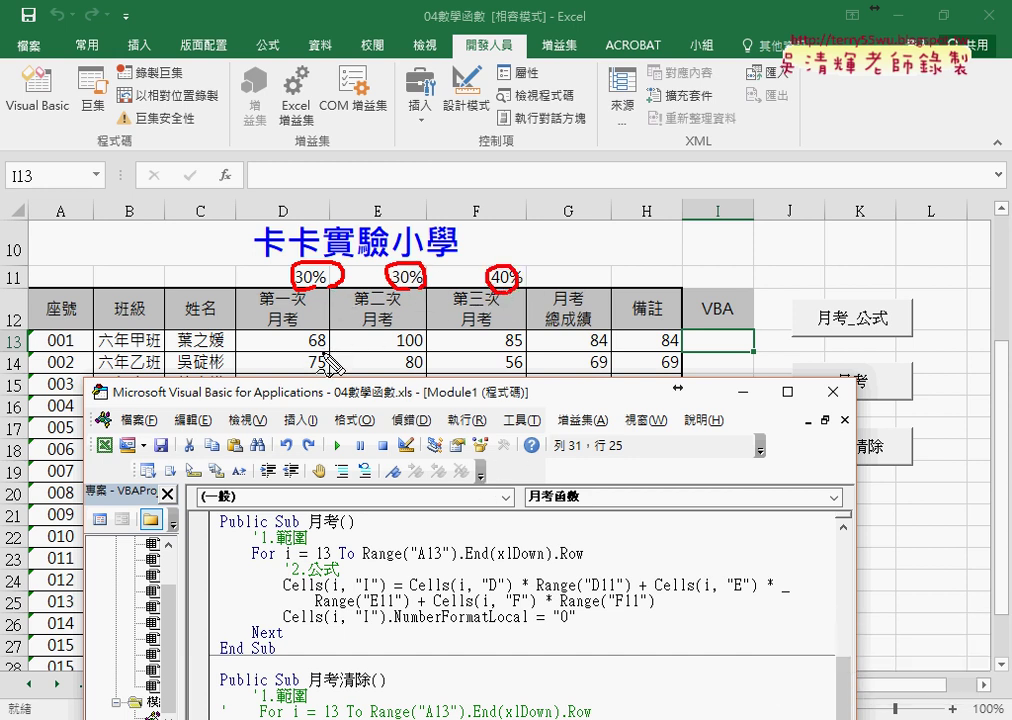
{"action": "left_click_drag", "start_coordinate": [322, 330], "coordinate": [326, 352]}
{"action": "mouse_move", "coordinate": [410, 325]}
{"action": "left_mouse_down"}
{"action": "mouse_move", "coordinate": [415, 336]}
{"action": "mouse_move", "coordinate": [405, 325]}
{"action": "left_mouse_up"}
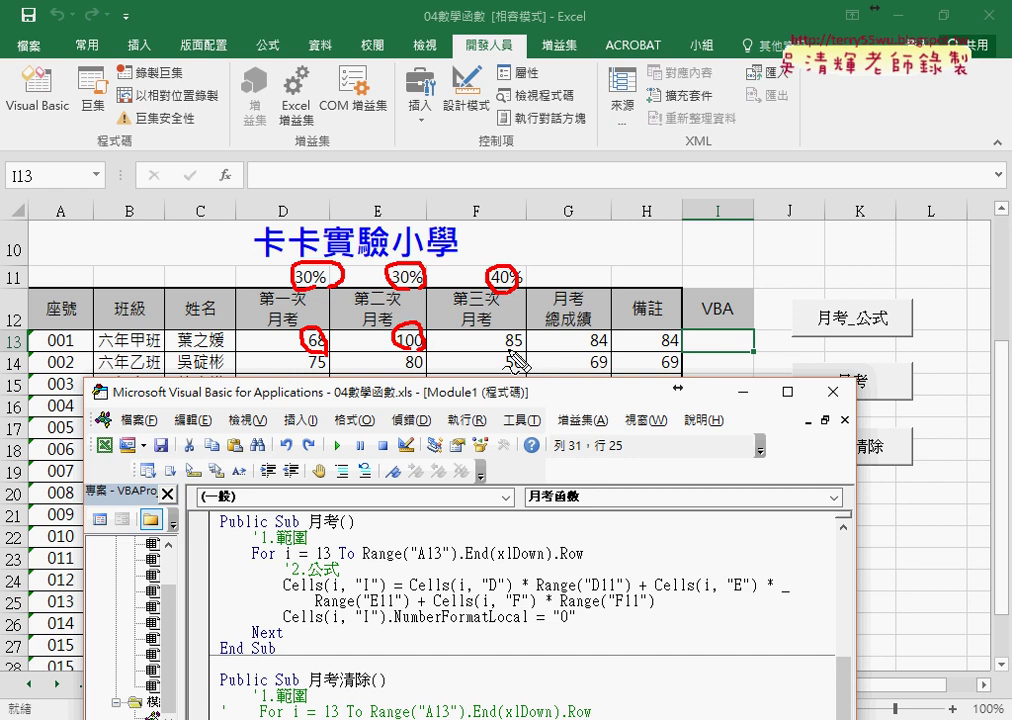
{"action": "left_click_drag", "start_coordinate": [495, 330], "coordinate": [512, 345]}
{"action": "mouse_move", "coordinate": [325, 295]}
{"action": "left_mouse_down"}
{"action": "mouse_move", "coordinate": [312, 315]}
{"action": "mouse_move", "coordinate": [385, 298]}
{"action": "mouse_move", "coordinate": [366, 312]}
{"action": "mouse_move", "coordinate": [414, 330]}
{"action": "mouse_move", "coordinate": [478, 298]}
{"action": "left_mouse_up"}
{"action": "mouse_move", "coordinate": [462, 290]}
{"action": "left_mouse_down"}
{"action": "mouse_move", "coordinate": [460, 312]}
{"action": "mouse_move", "coordinate": [512, 336]}
{"action": "left_mouse_up"}
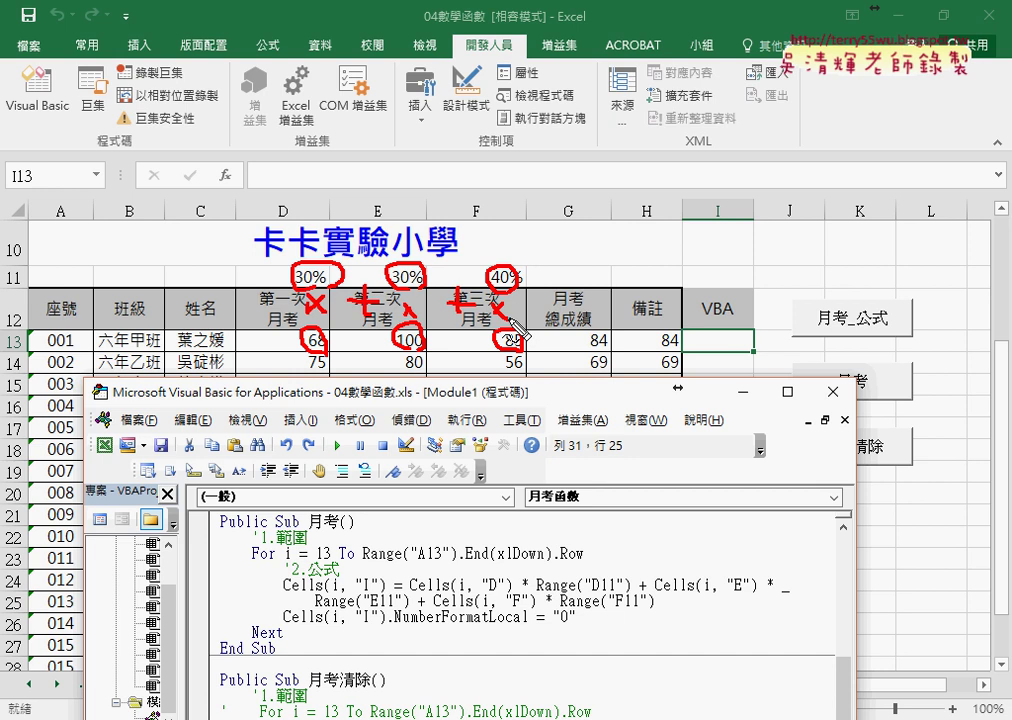
{"action": "key", "text": "Escape"}
{"action": "left_click_drag", "start_coordinate": [509, 399], "coordinate": [512, 181]}
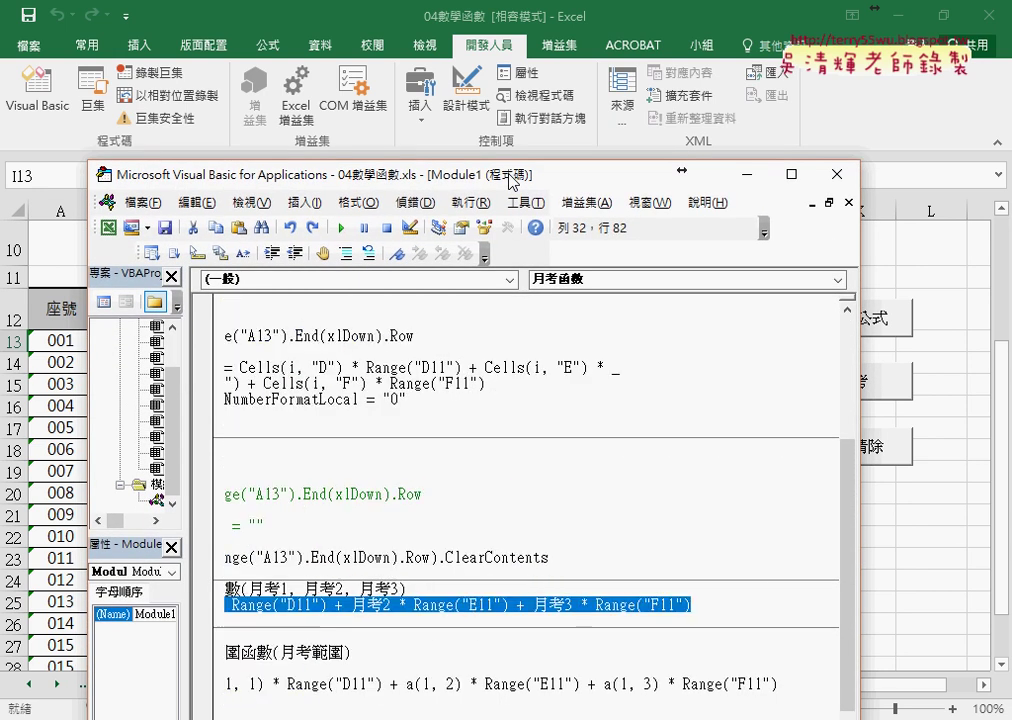
Reposition the code window and highlight the name 月考函數 in its header and result line.
{"action": "left_click_drag", "start_coordinate": [466, 162], "coordinate": [540, 84]}
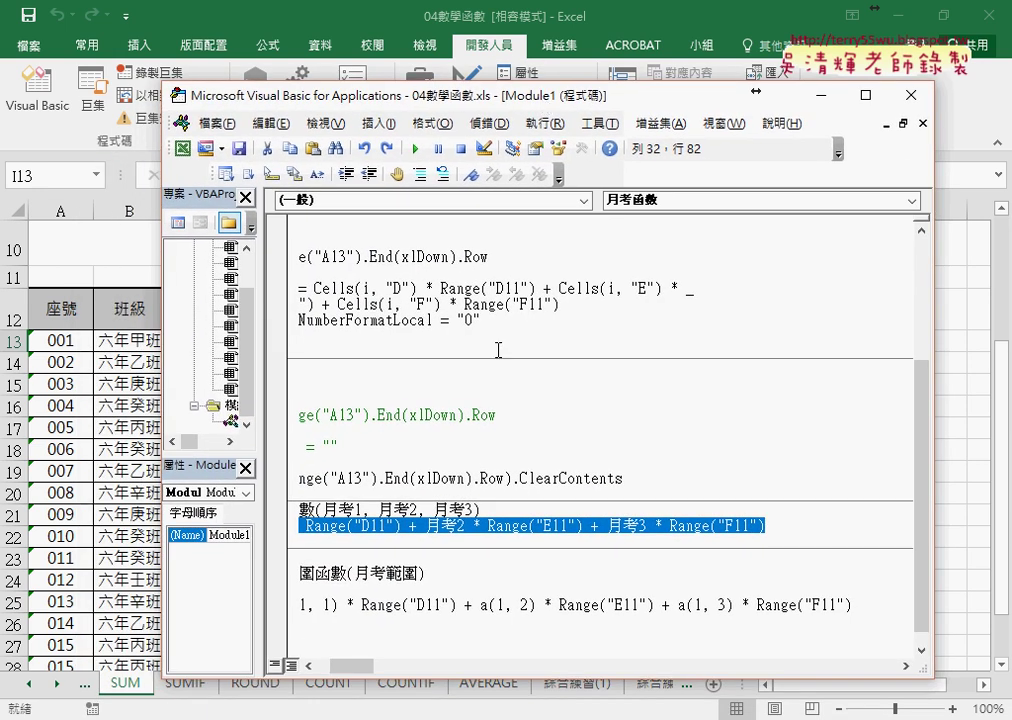
{"action": "left_click_drag", "start_coordinate": [355, 666], "coordinate": [330, 668]}
{"action": "left_click", "coordinate": [426, 509]}
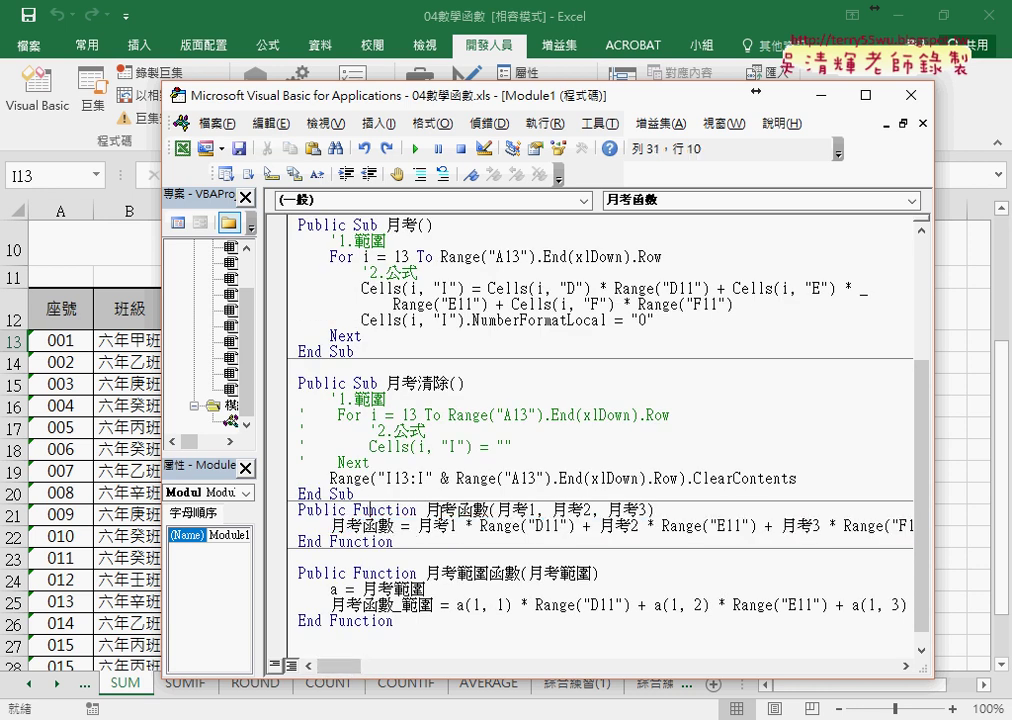
{"action": "left_click_drag", "start_coordinate": [426, 509], "coordinate": [488, 509]}
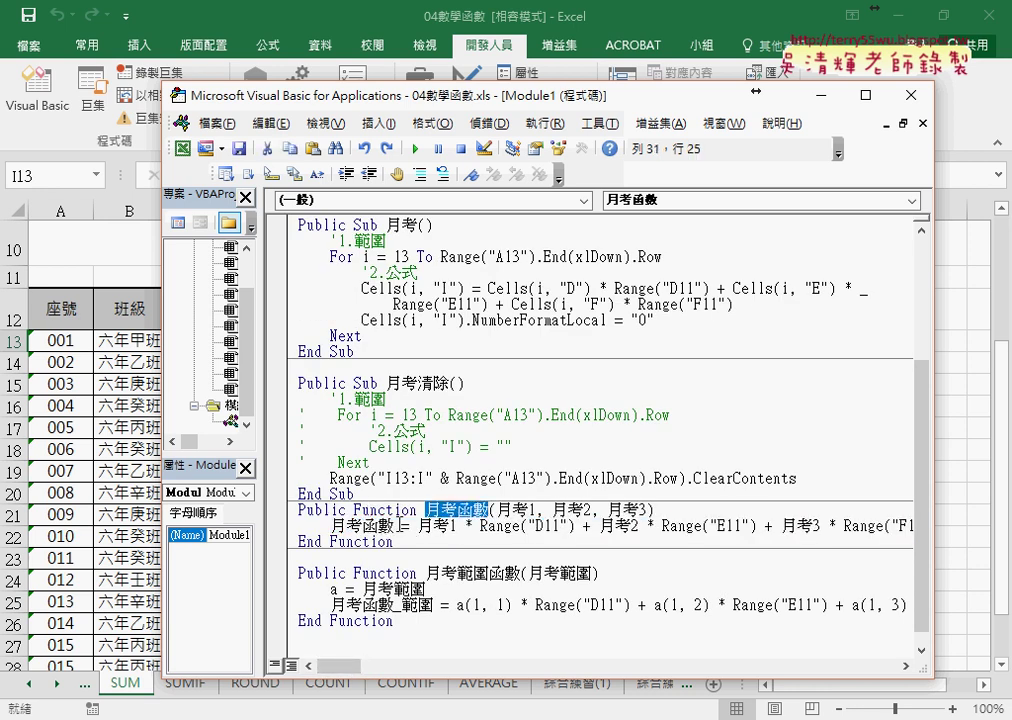
{"action": "double_click", "coordinate": [361, 525]}
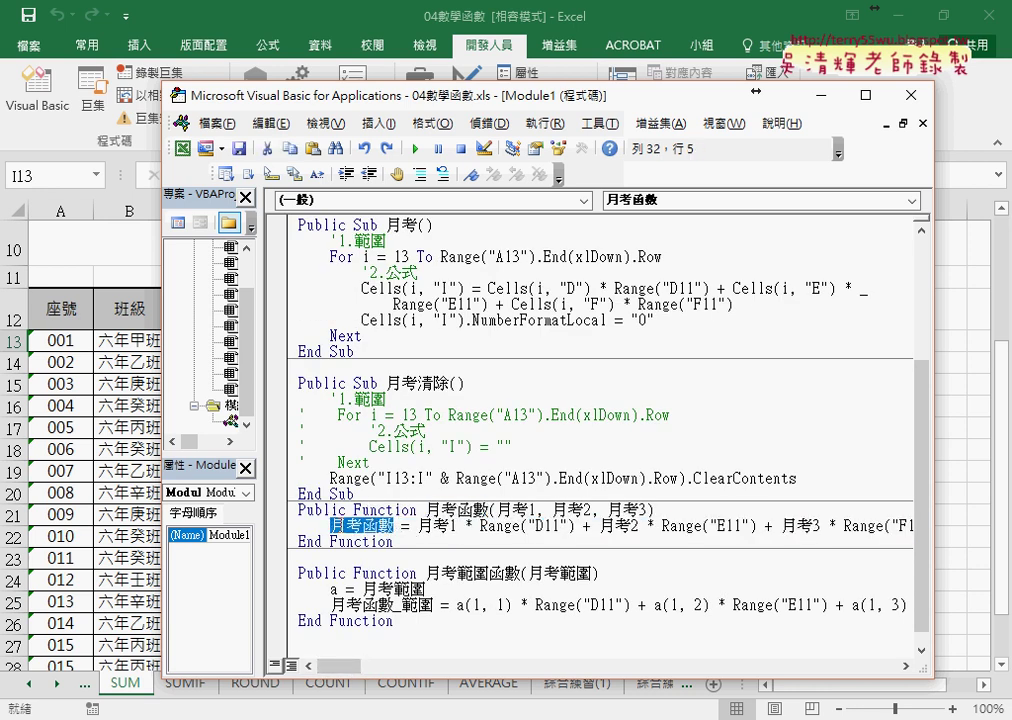
{"action": "left_click", "coordinate": [408, 526]}
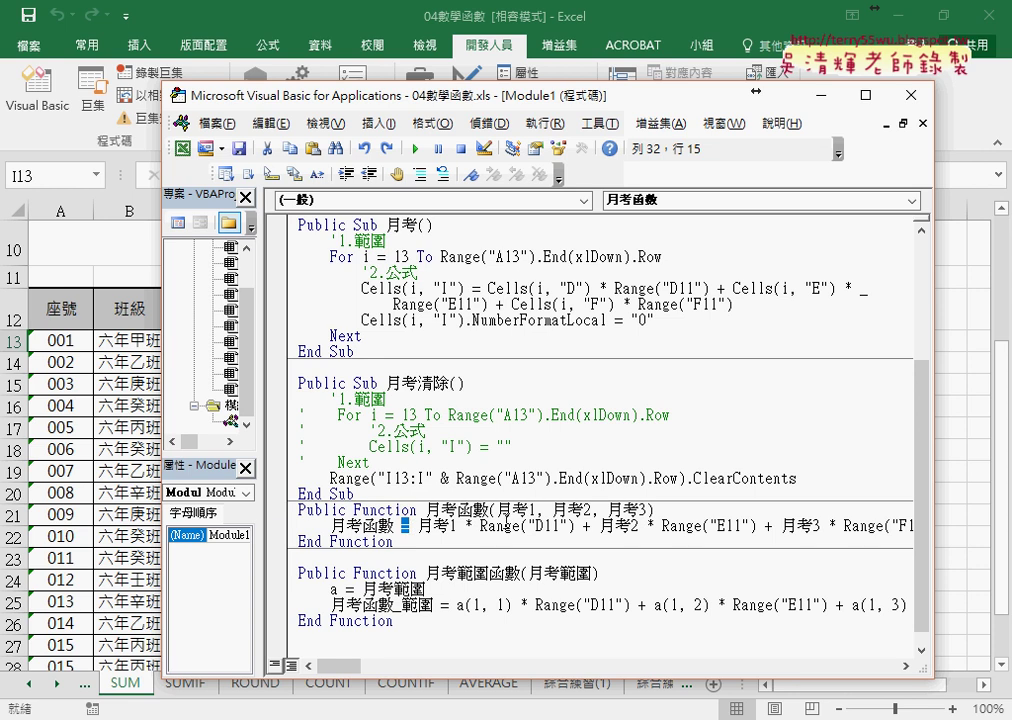
Highlight the Range("D11") and 月考2 * Range("E11") terms and widen the window to show the full formula.
{"action": "left_click_drag", "start_coordinate": [480, 526], "coordinate": [575, 526]}
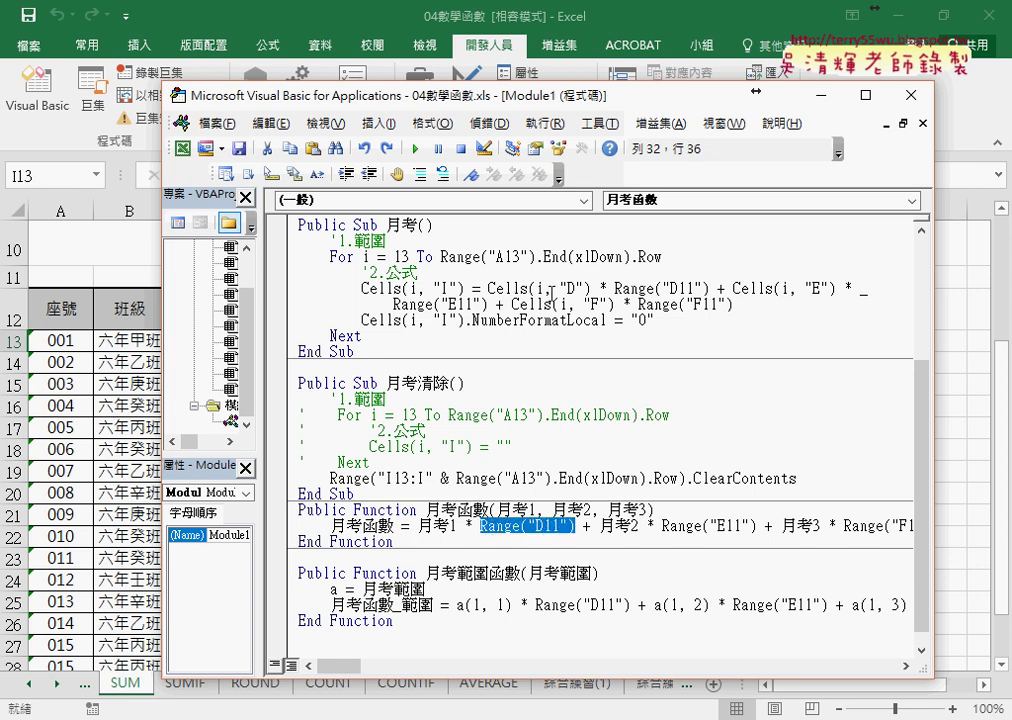
{"action": "mouse_move", "coordinate": [502, 107]}
{"action": "left_mouse_down"}
{"action": "mouse_move", "coordinate": [431, 377]}
{"action": "mouse_move", "coordinate": [419, 116]}
{"action": "left_mouse_up"}
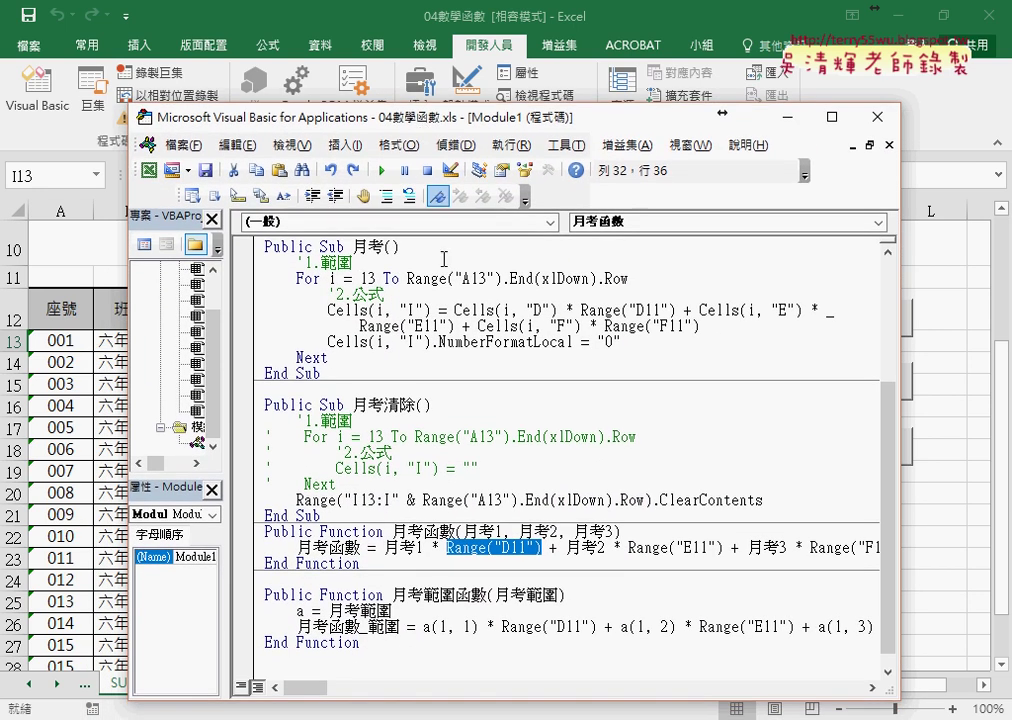
{"action": "left_click_drag", "start_coordinate": [727, 548], "coordinate": [566, 548]}
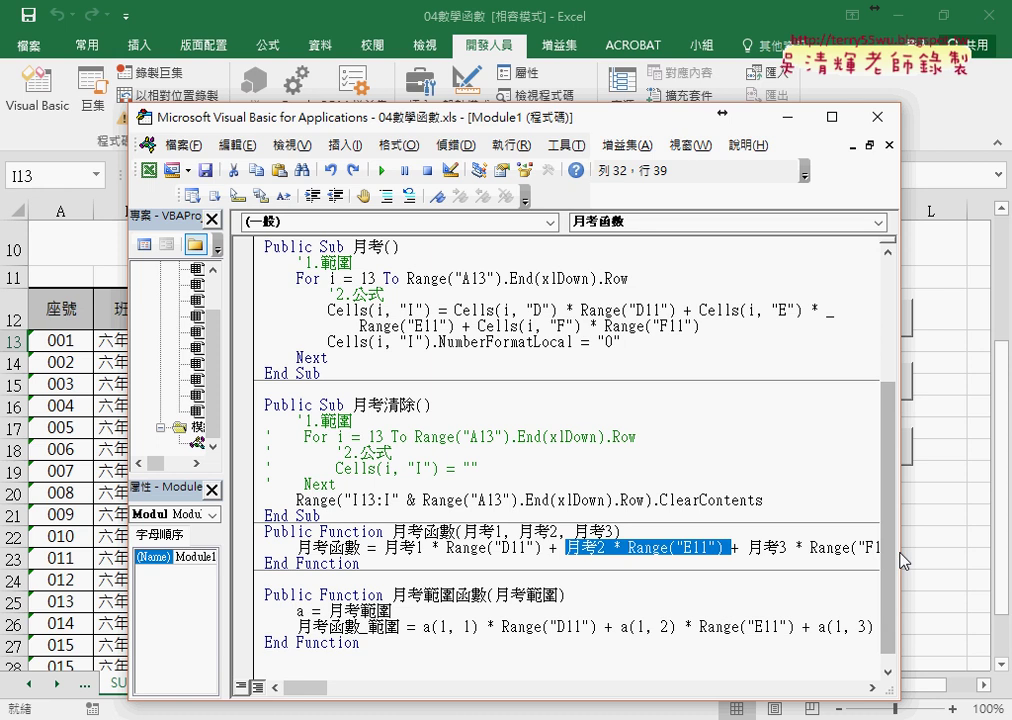
{"action": "mouse_move", "coordinate": [900, 549]}
{"action": "left_mouse_down"}
{"action": "mouse_move", "coordinate": [957, 549]}
{"action": "mouse_move", "coordinate": [384, 548]}
{"action": "left_mouse_up"}
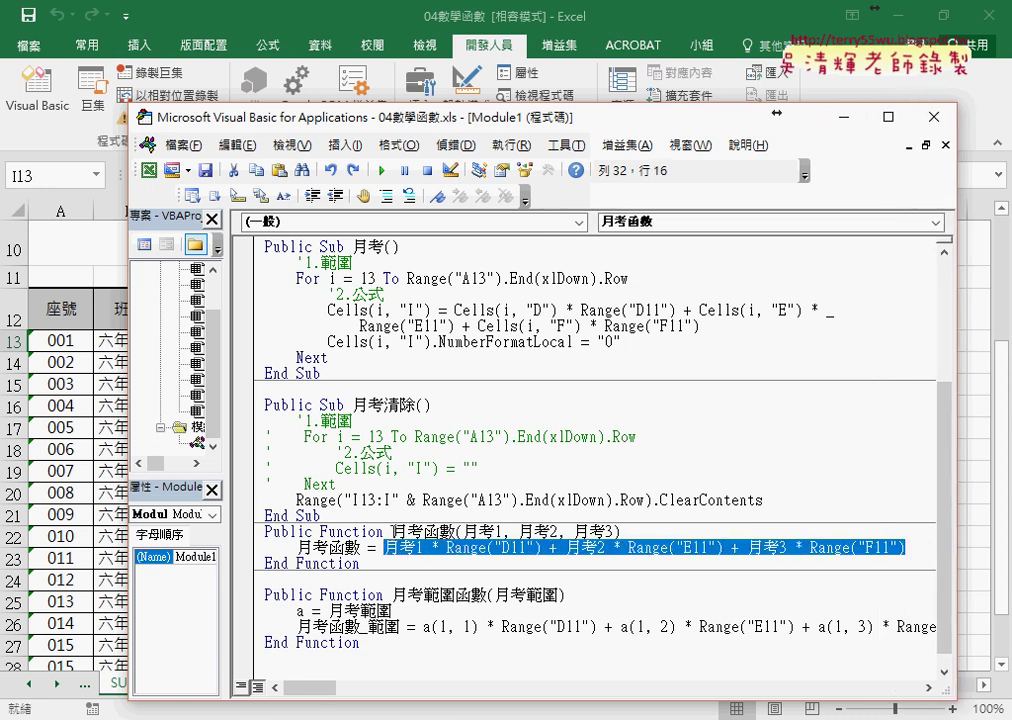
{"action": "left_click_drag", "start_coordinate": [361, 548], "coordinate": [298, 548]}
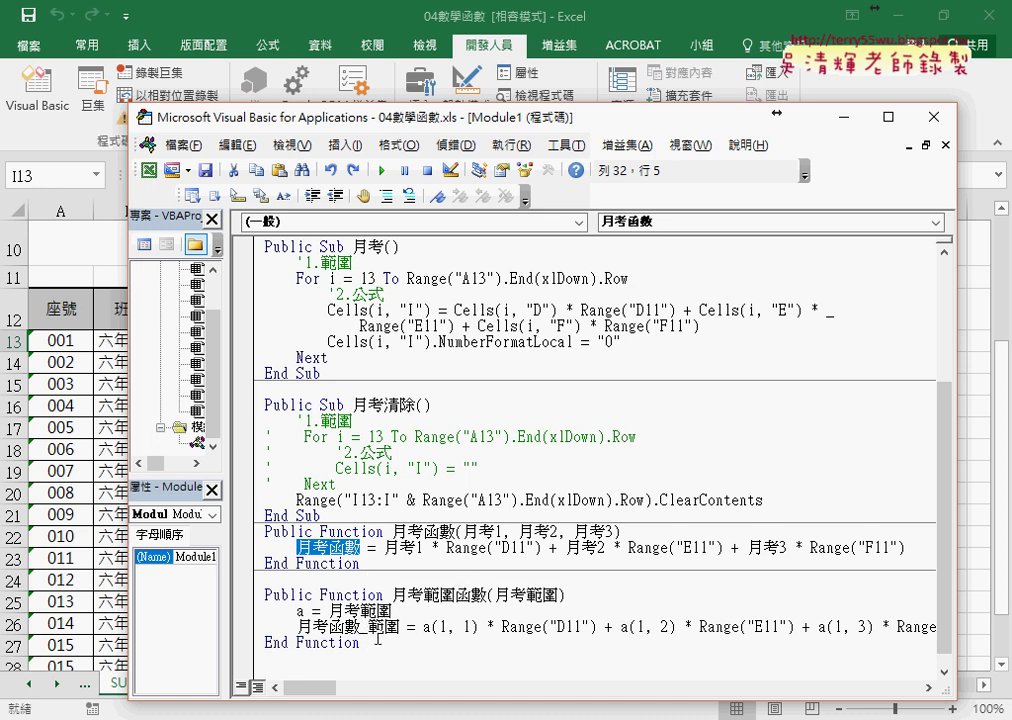
Delete the old two-line body of 月考範圍函數 and add a blank line after its header.
{"action": "left_click_drag", "start_coordinate": [255, 612], "coordinate": [254, 638]}
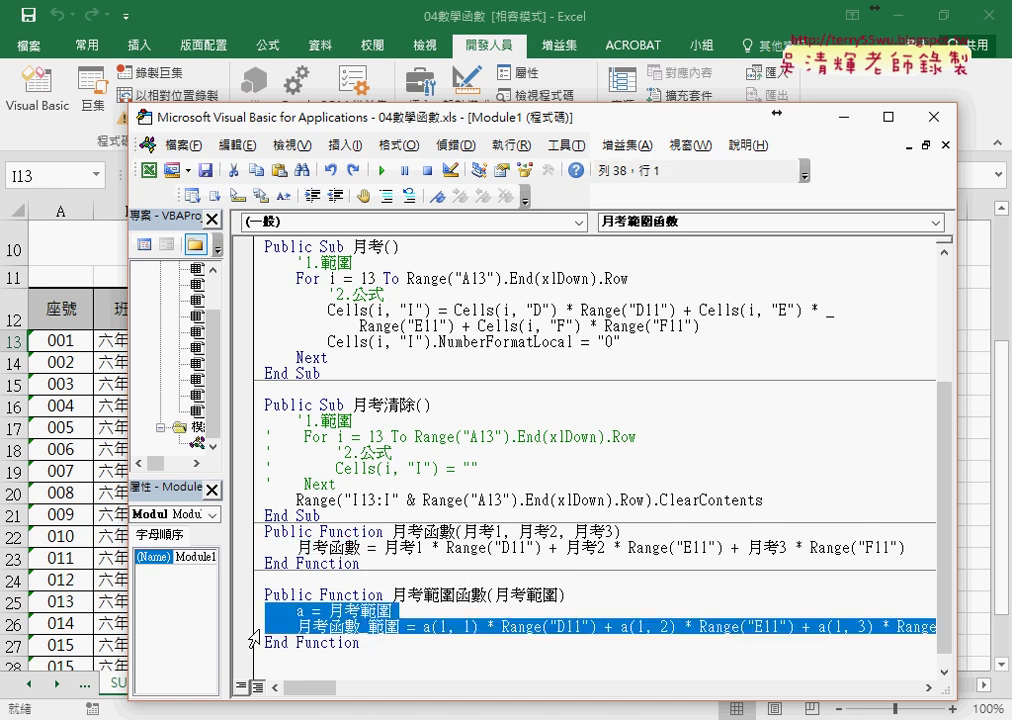
{"action": "key", "text": "Delete"}
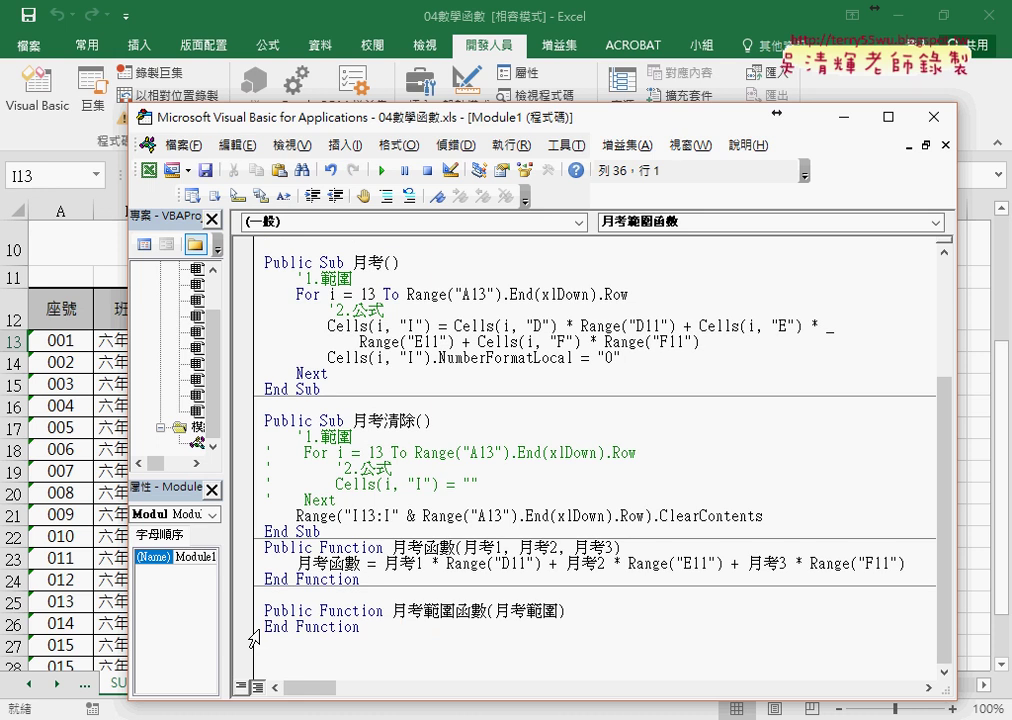
{"action": "left_click", "coordinate": [593, 611]}
{"action": "key", "text": "Return"}
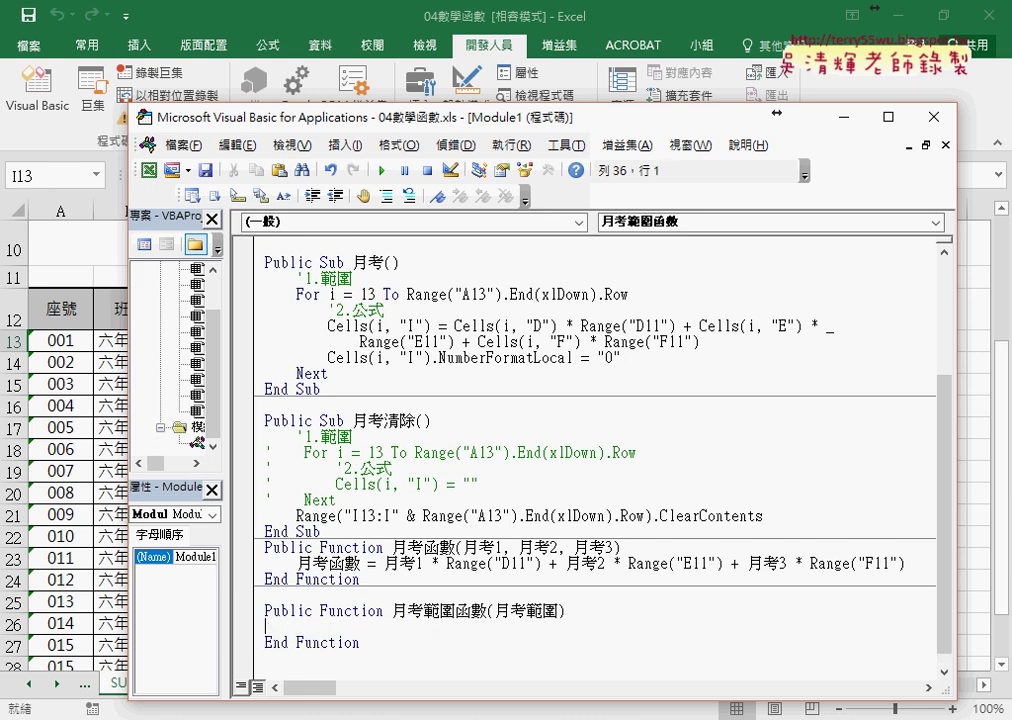
Compare the parameters, indent the blank line, and copy the name 月考範圍函數 onto it.
{"action": "left_click_drag", "start_coordinate": [463, 548], "coordinate": [616, 541]}
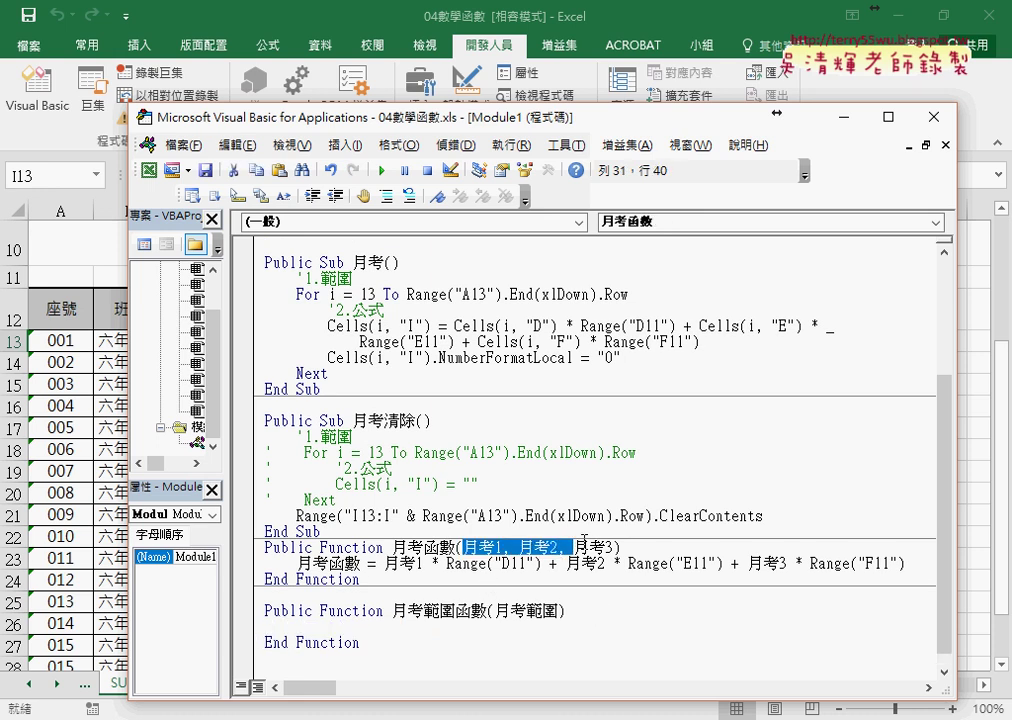
{"action": "left_click_drag", "start_coordinate": [497, 610], "coordinate": [557, 609]}
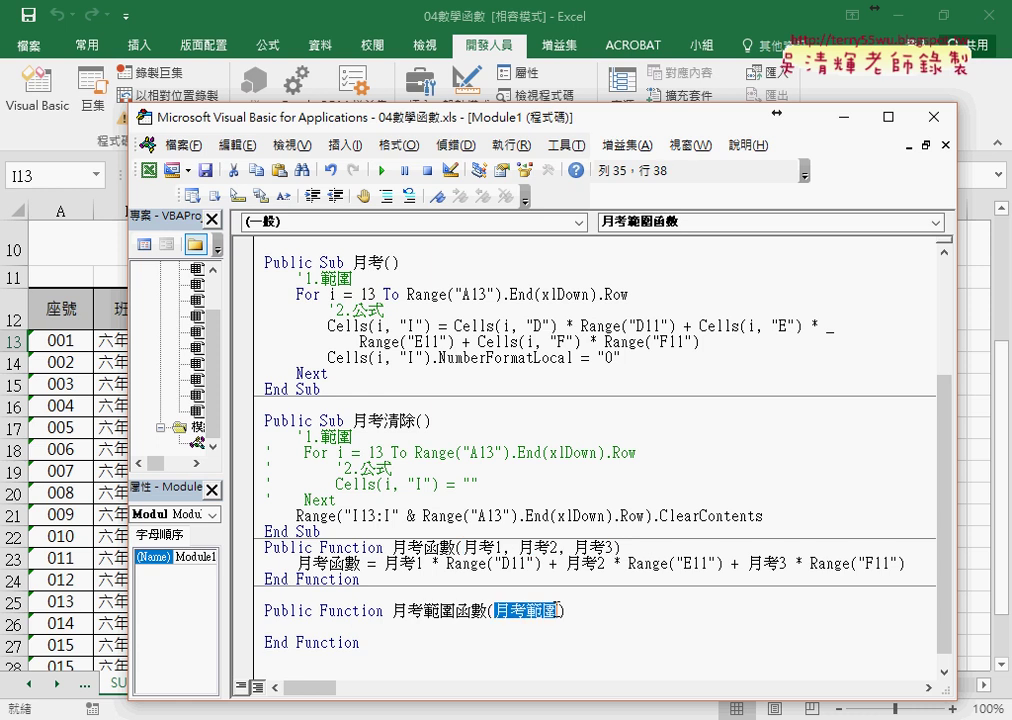
{"action": "left_click", "coordinate": [401, 625]}
{"action": "key", "text": "Tab"}
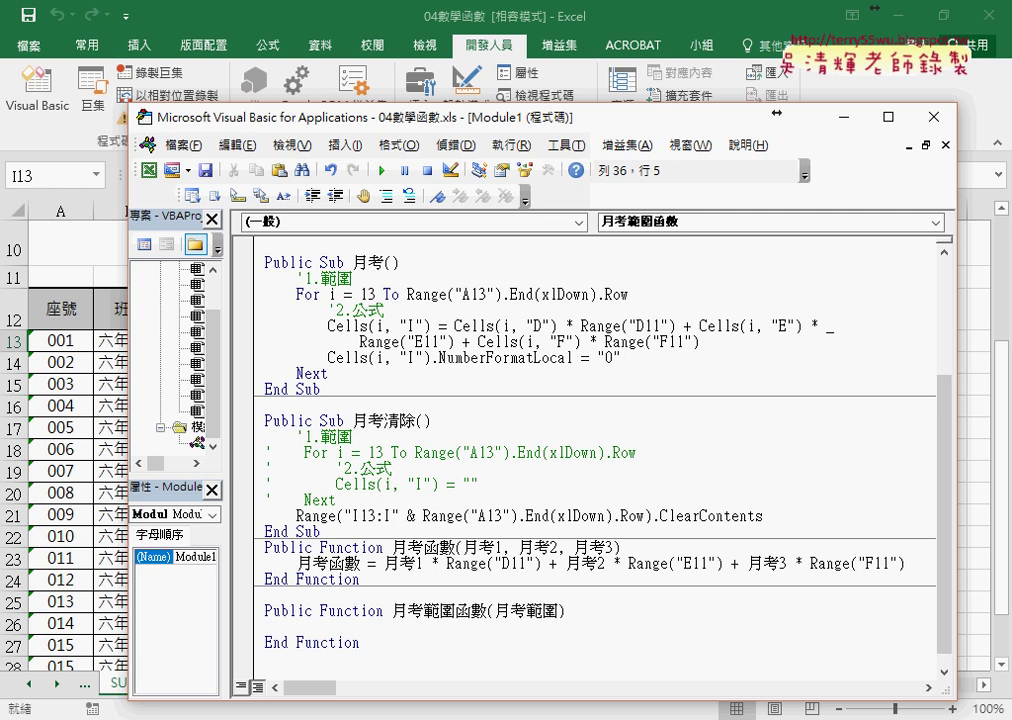
{"action": "left_click_drag", "start_coordinate": [392, 610], "coordinate": [487, 610]}
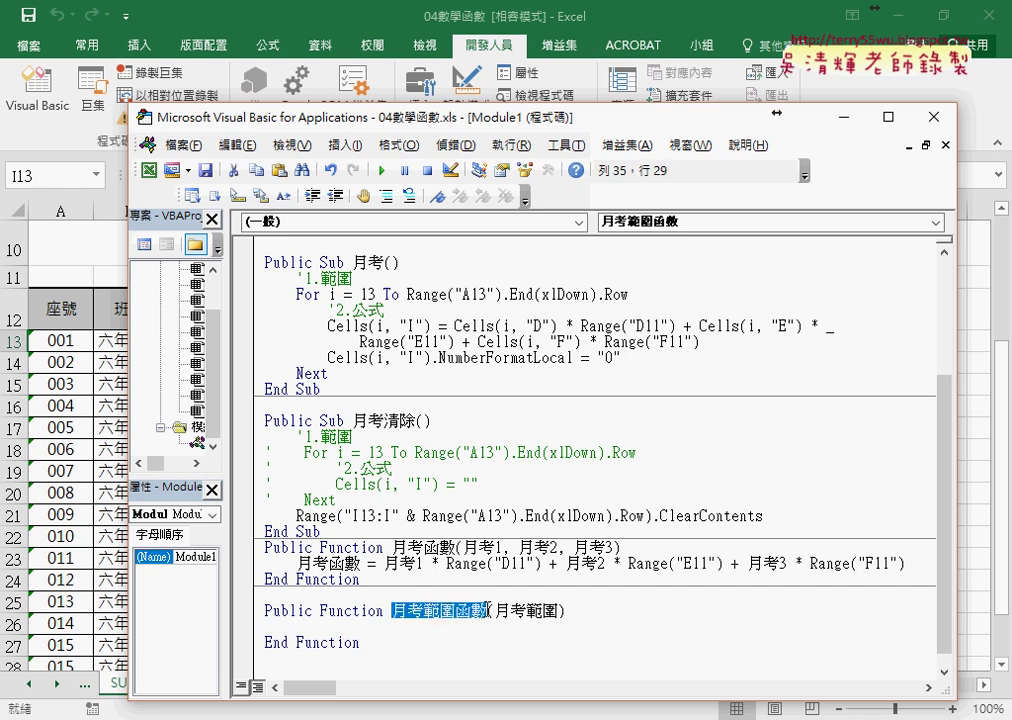
{"action": "left_click_drag", "start_coordinate": [428, 637], "coordinate": [443, 633]}
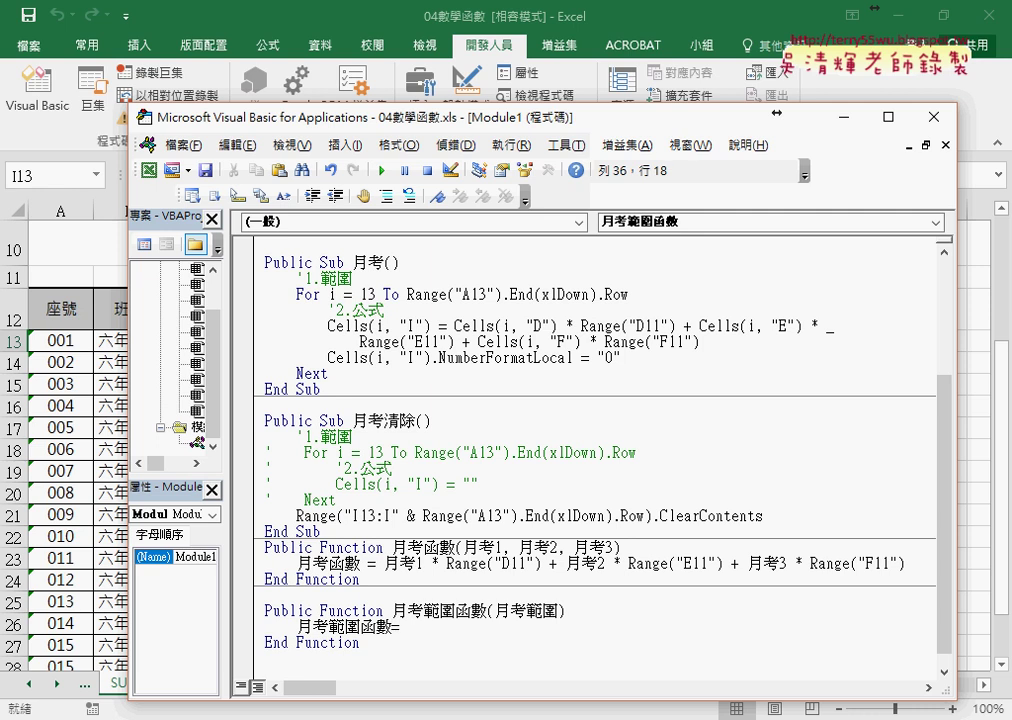
Copy 月考函數's weighted-sum expression after 月考範圍函數 =.
{"action": "left_click", "coordinate": [356, 563]}
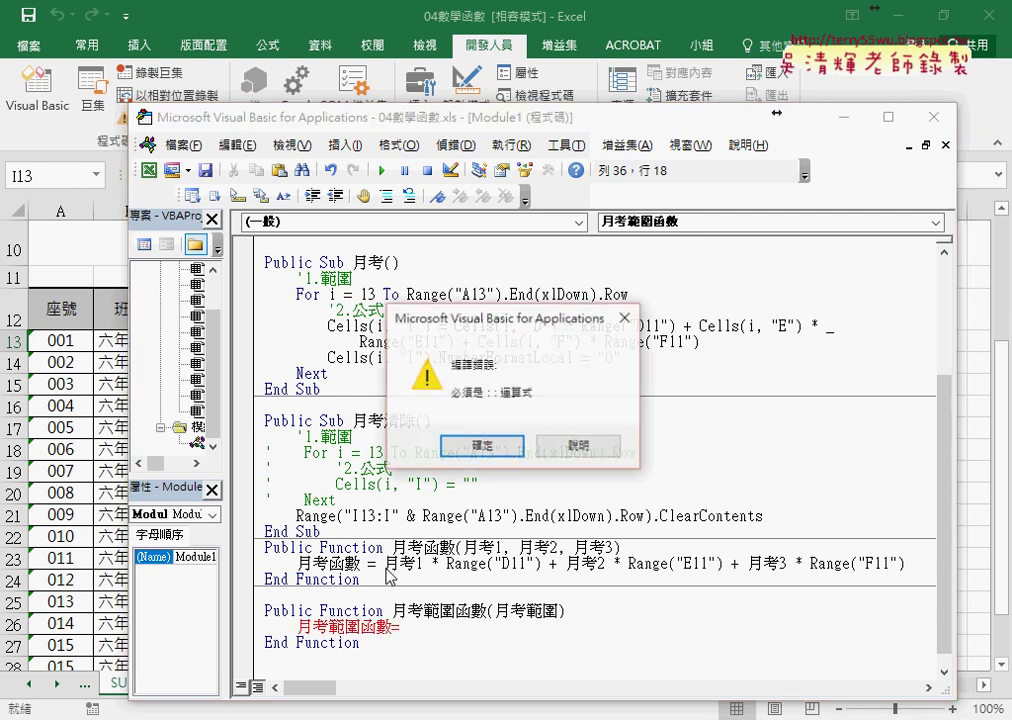
{"action": "key", "text": "Return"}
{"action": "left_click_drag", "start_coordinate": [383, 563], "coordinate": [905, 563]}
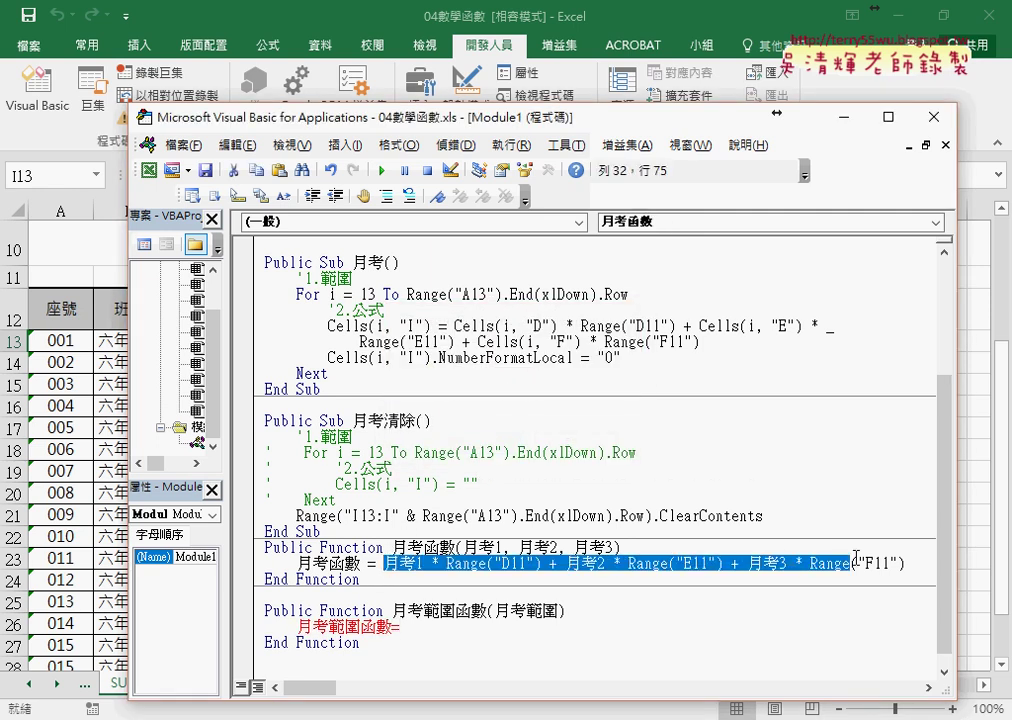
{"action": "left_click_drag", "start_coordinate": [800, 563], "coordinate": [595, 628]}
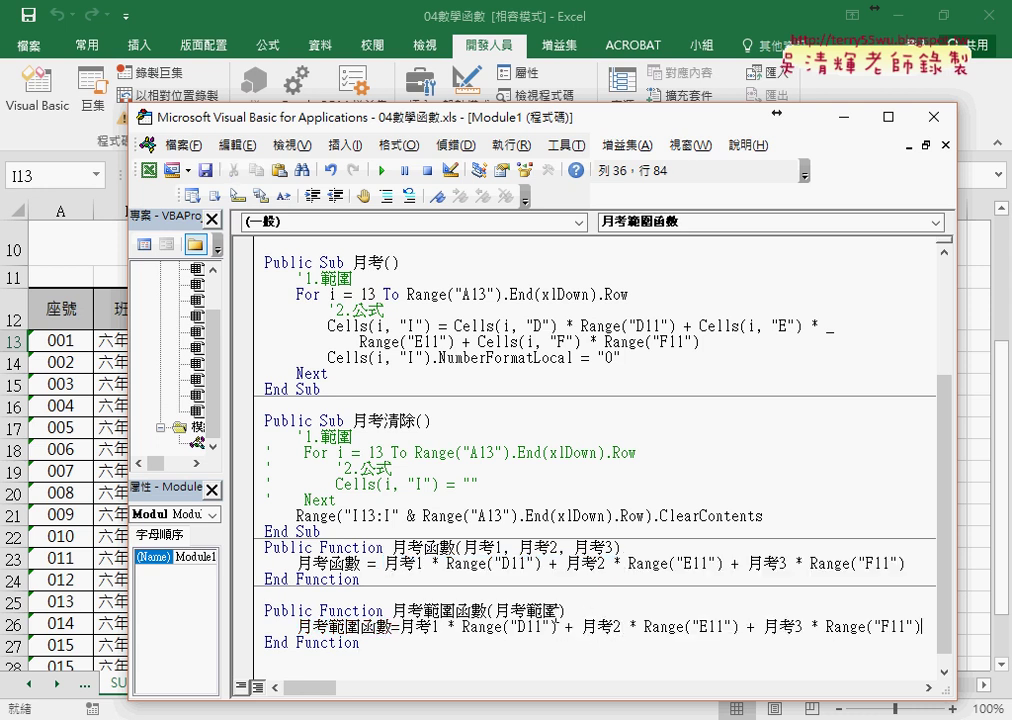
Insert a new line reading a= above the formula inside 月考範圍函數.
{"action": "double_click", "coordinate": [525, 610]}
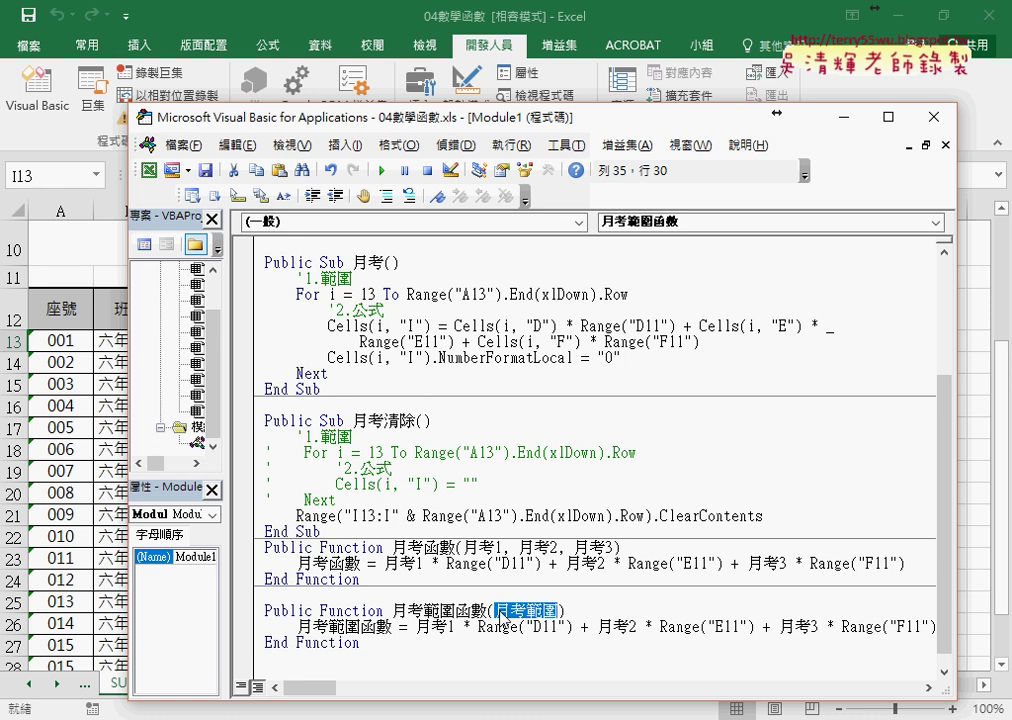
{"action": "left_click", "coordinate": [580, 608]}
{"action": "key", "text": "Return"}
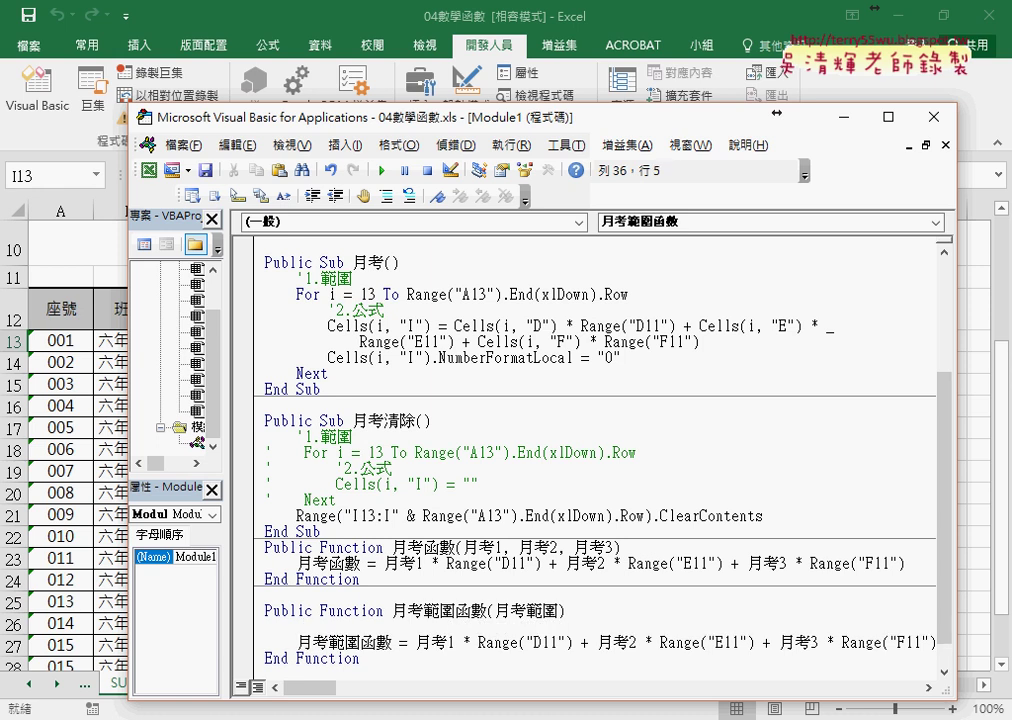
{"action": "type", "text": "a="}
{"action": "left_click", "coordinate": [503, 610]}
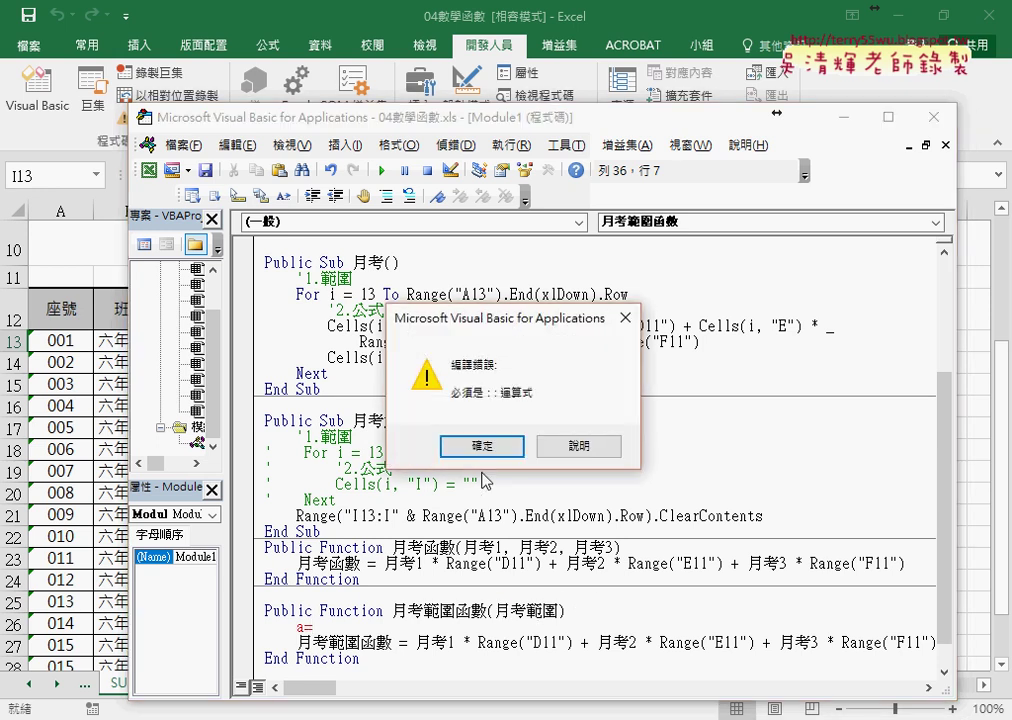
Complete the new line as a = 月考範圍.
{"action": "key", "text": "Return"}
{"action": "left_click_drag", "start_coordinate": [497, 610], "coordinate": [557, 610]}
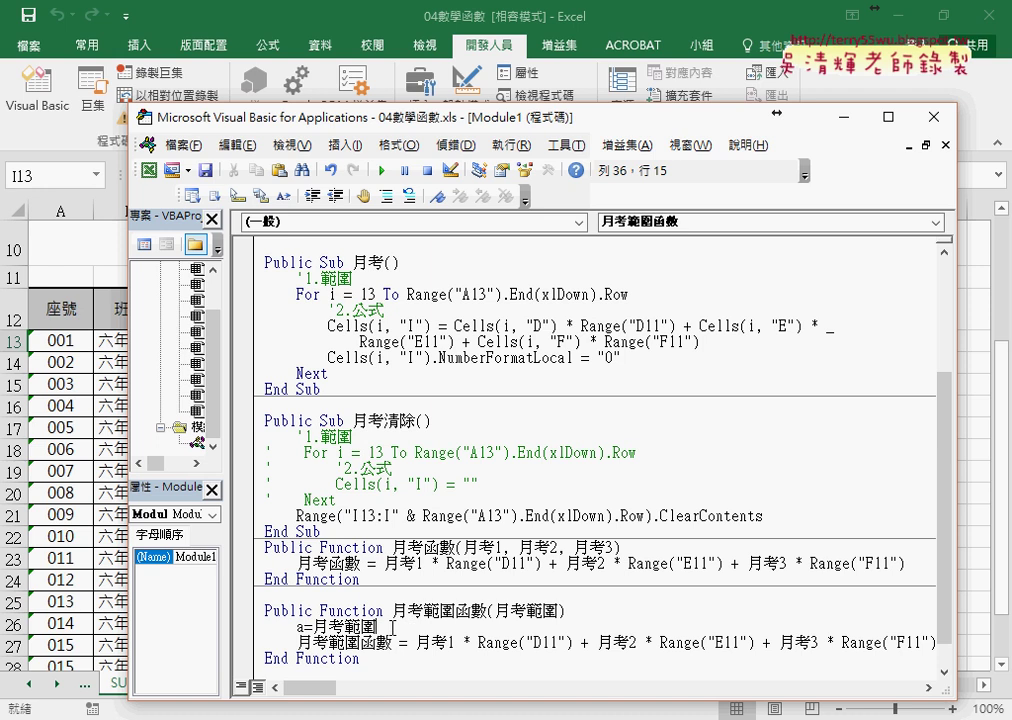
{"action": "left_click_drag", "start_coordinate": [482, 630], "coordinate": [313, 627]}
{"action": "double_click", "coordinate": [300, 626]}
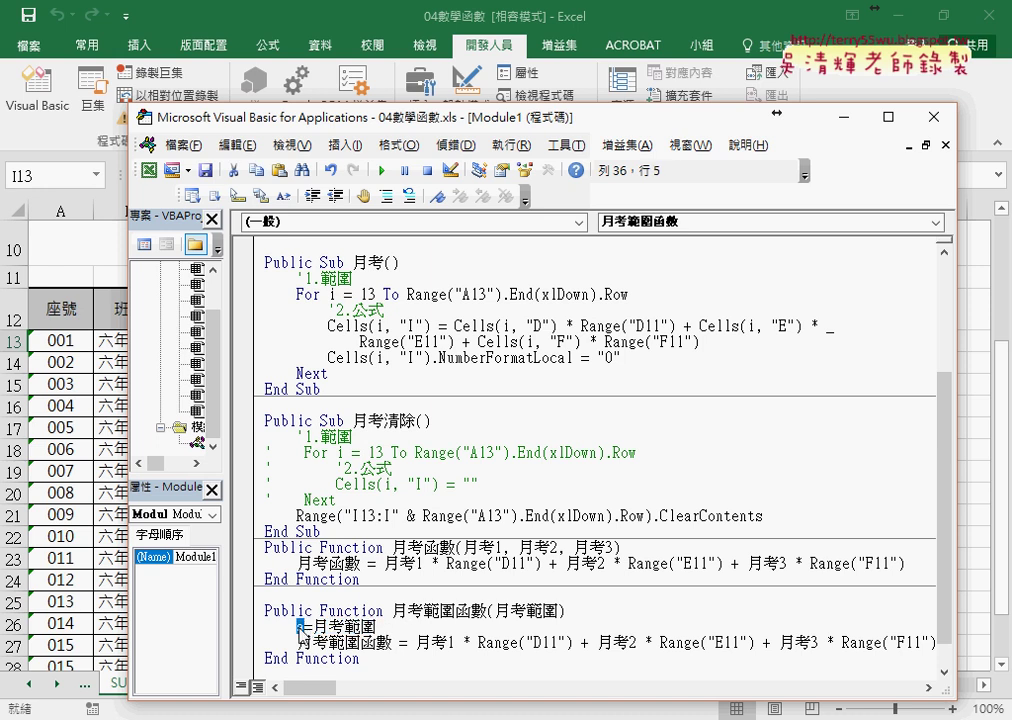
Replace 月考1, 月考2 and 月考3 in the formula with a(1,1), a(1,2) and a(1,3).
{"action": "left_click_drag", "start_coordinate": [418, 643], "coordinate": [457, 642]}
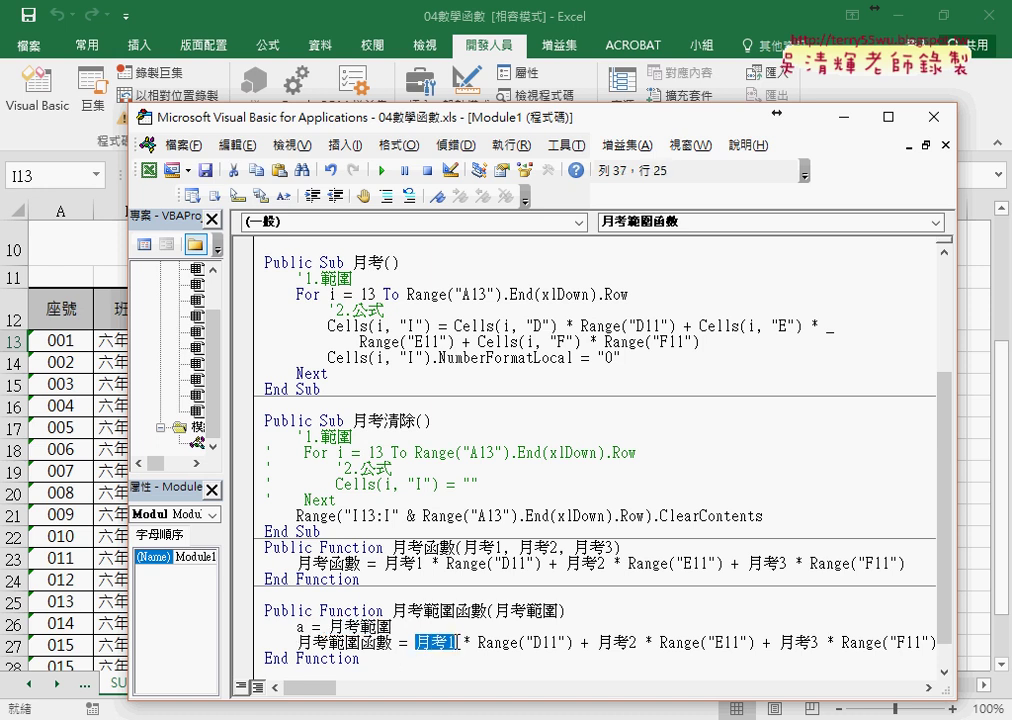
{"action": "type", "text": "a"}
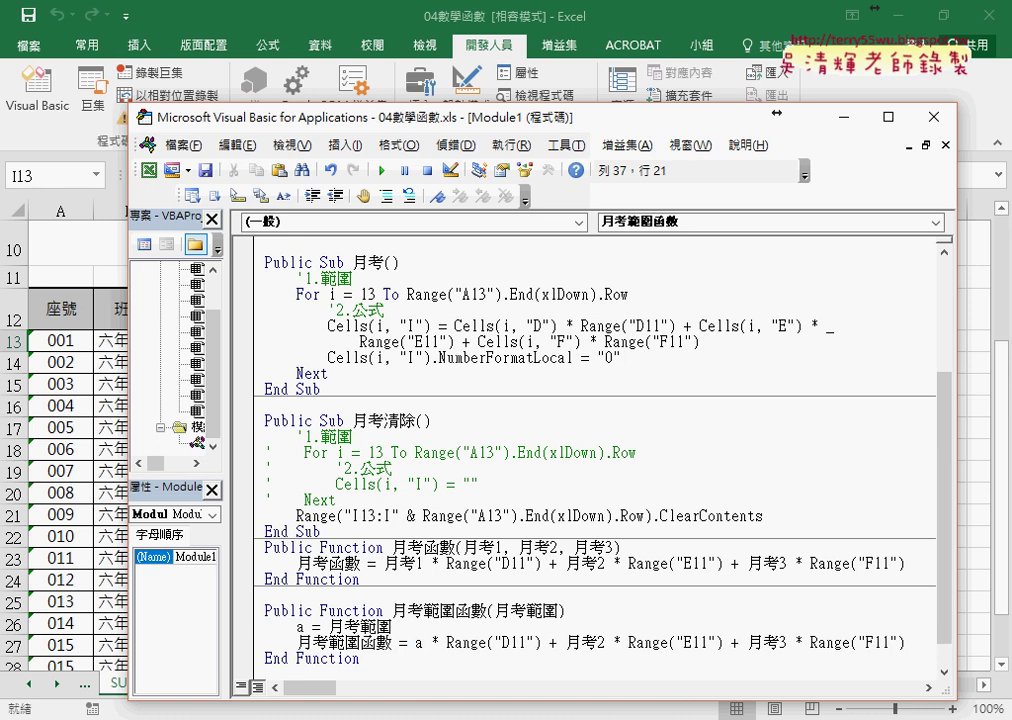
{"action": "type", "text": "(1"}
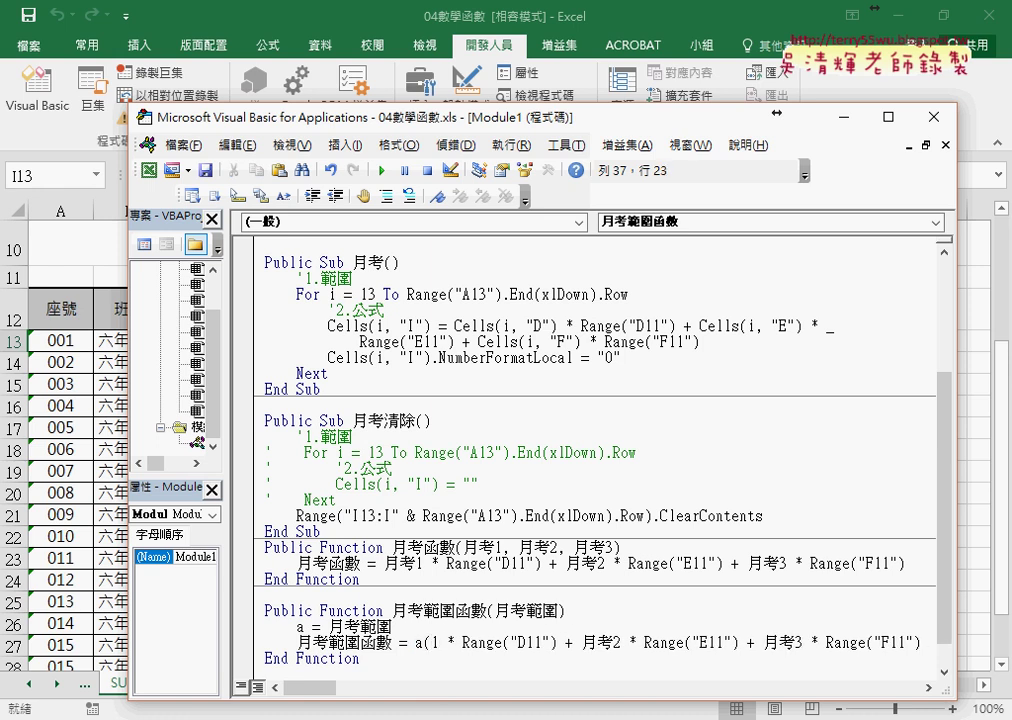
{"action": "type", "text": ",1)"}
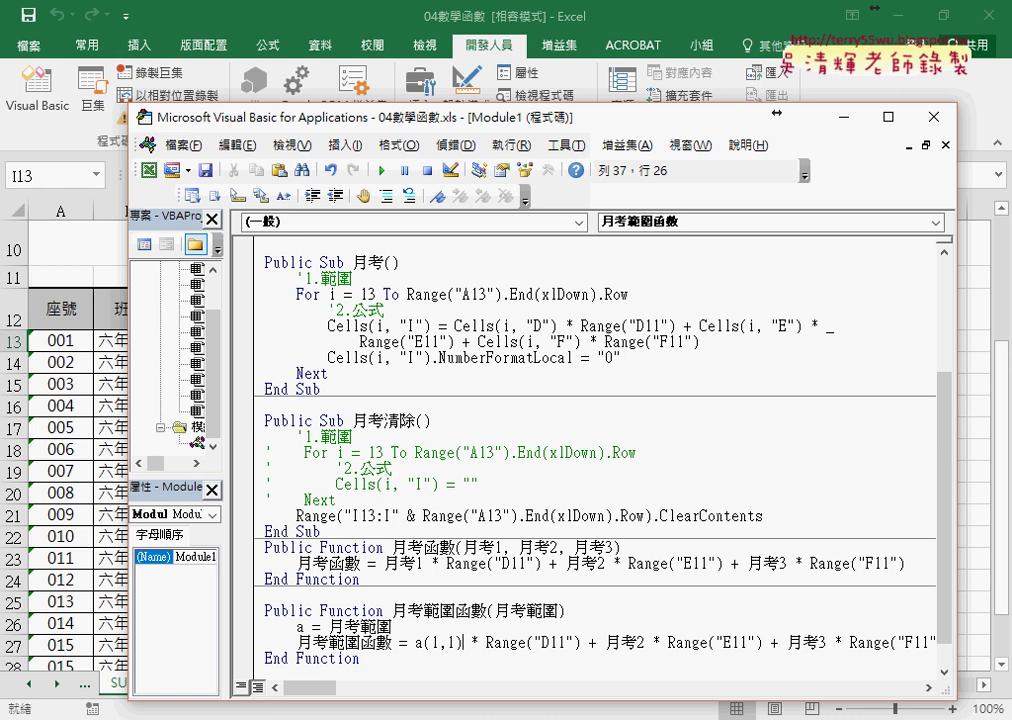
{"action": "left_click_drag", "start_coordinate": [605, 643], "coordinate": [648, 643]}
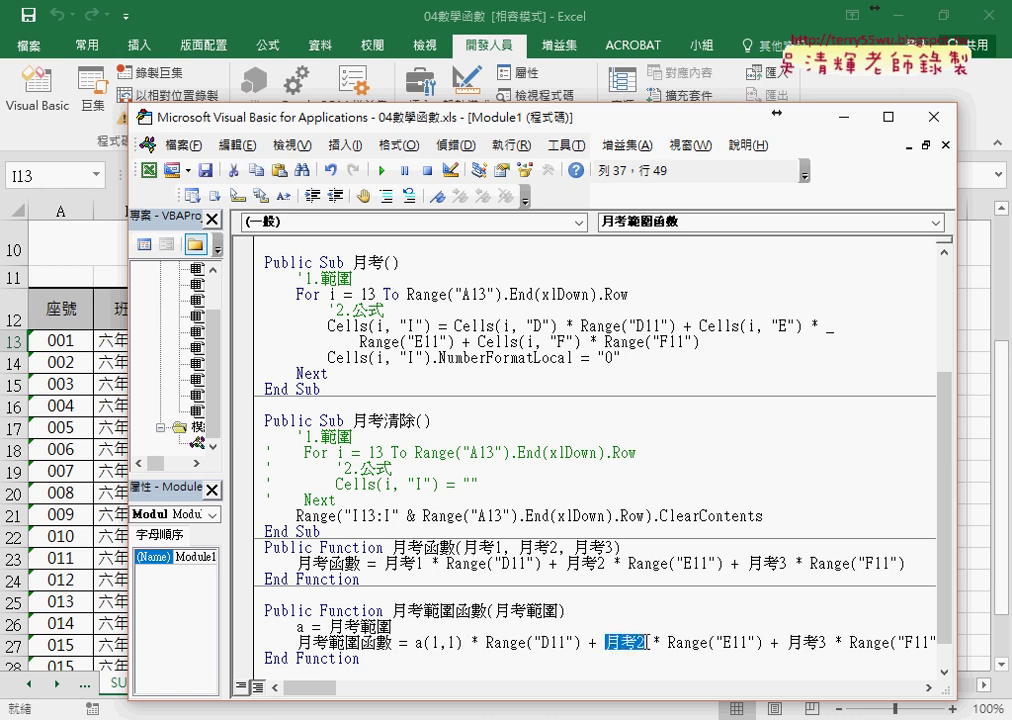
{"action": "type", "text": "a"}
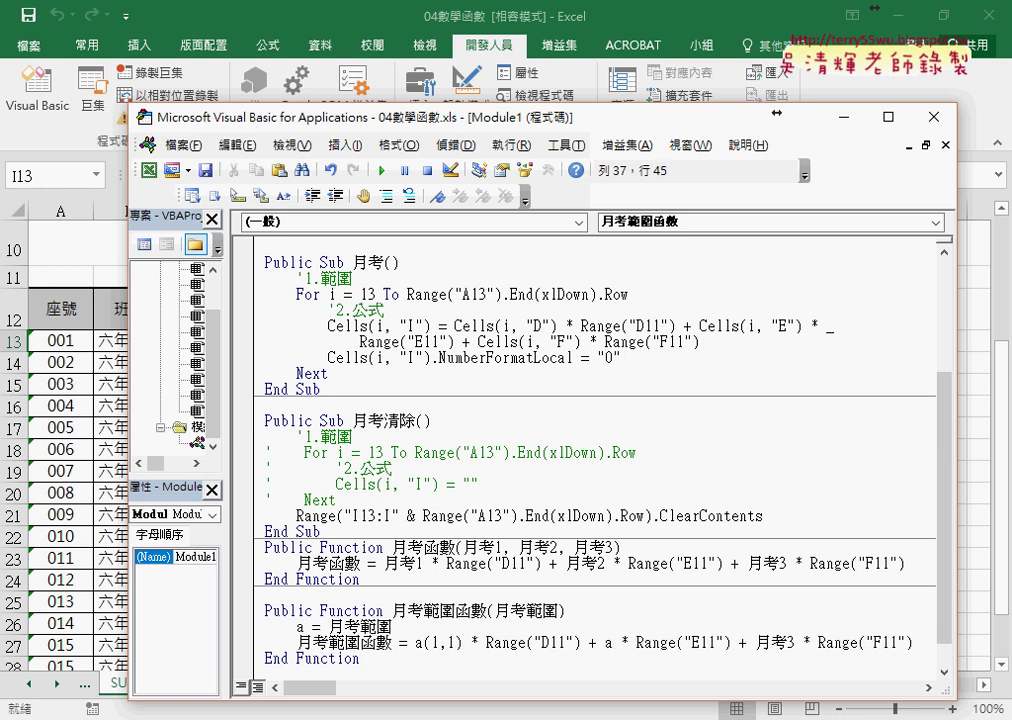
{"action": "type", "text": "(1,"}
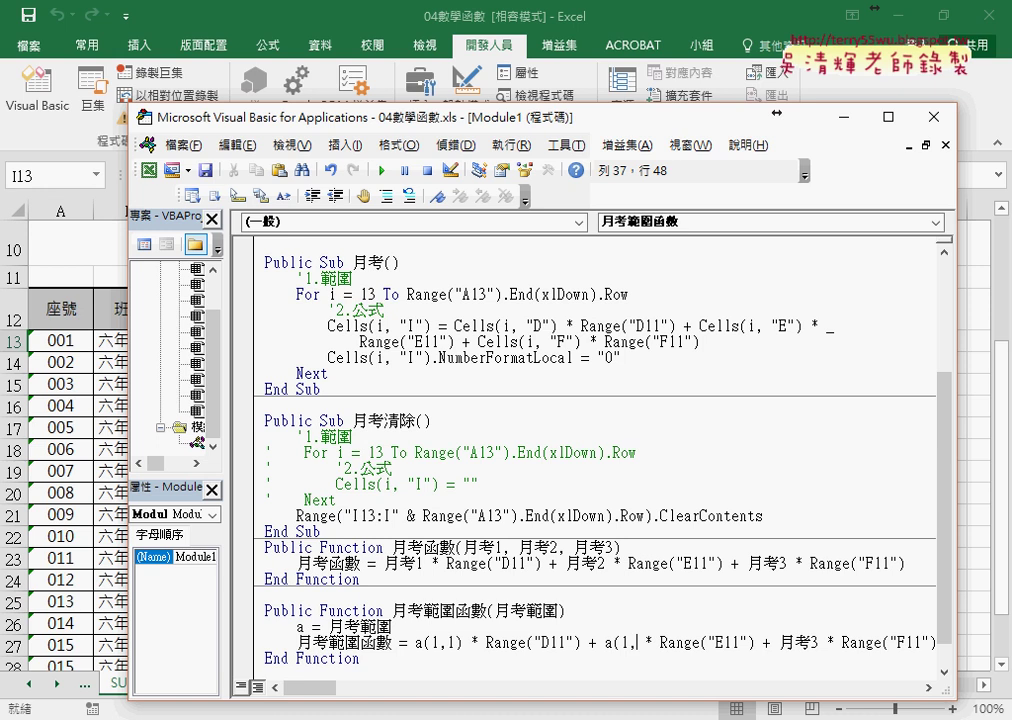
{"action": "type", "text": "2)"}
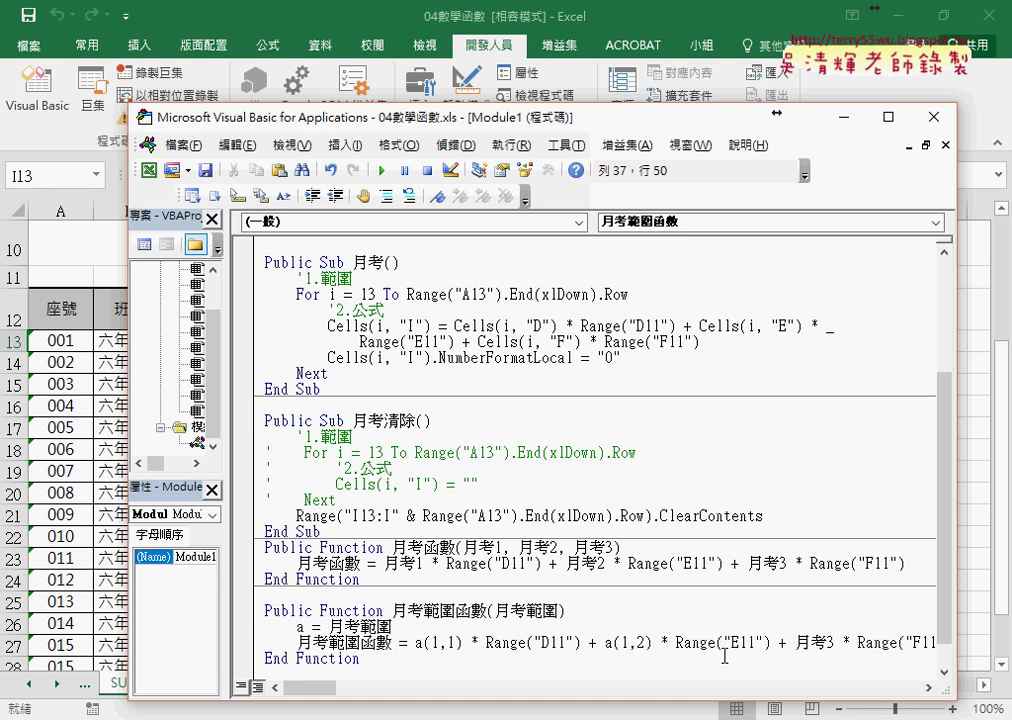
{"action": "left_click_drag", "start_coordinate": [795, 643], "coordinate": [843, 645]}
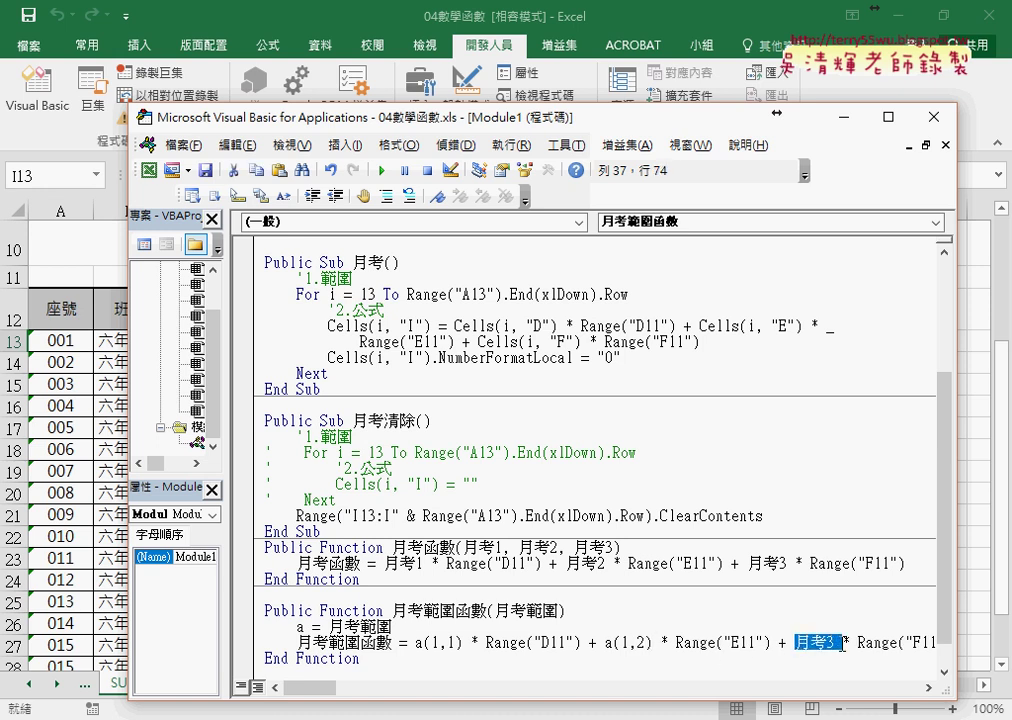
{"action": "type", "text": "a("}
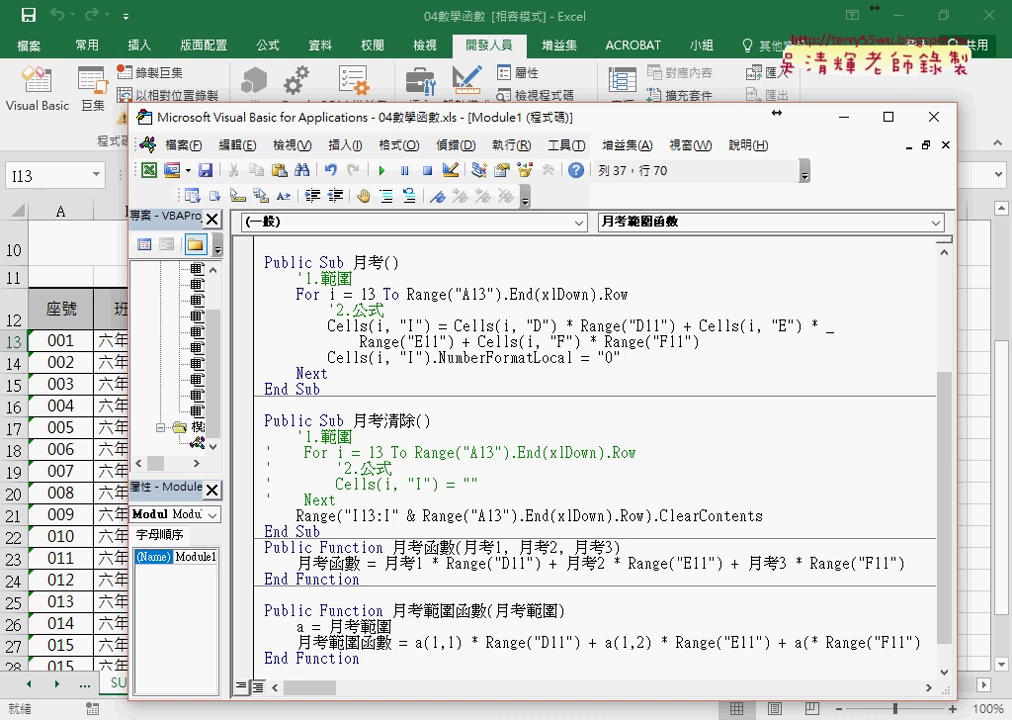
{"action": "type", "text": "1"}
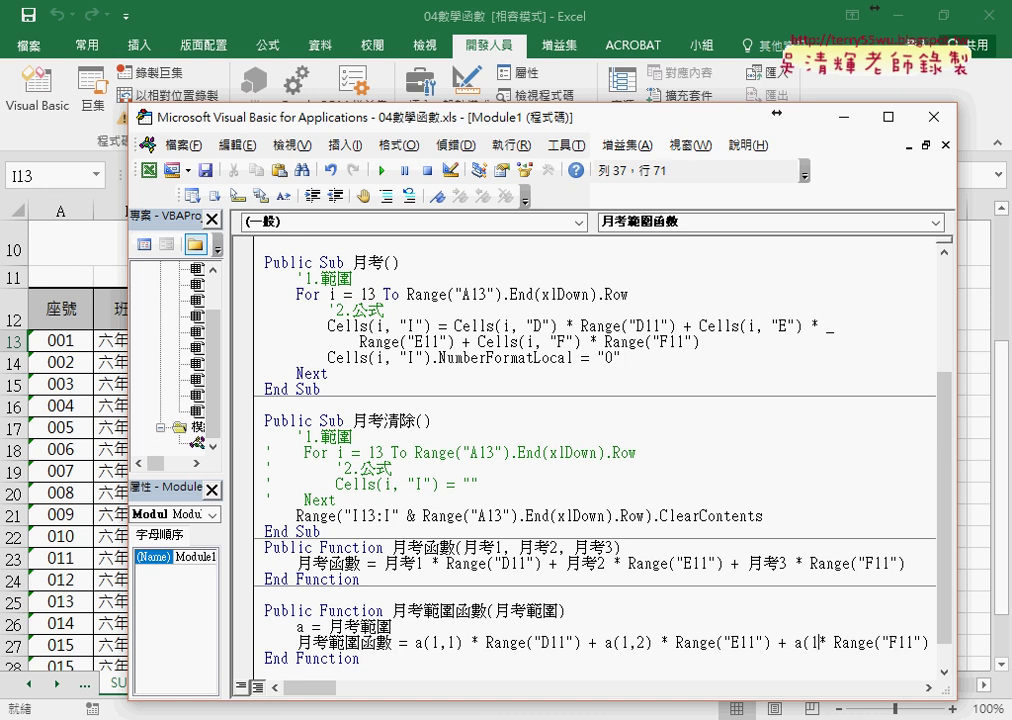
{"action": "type", "text": ", 3)"}
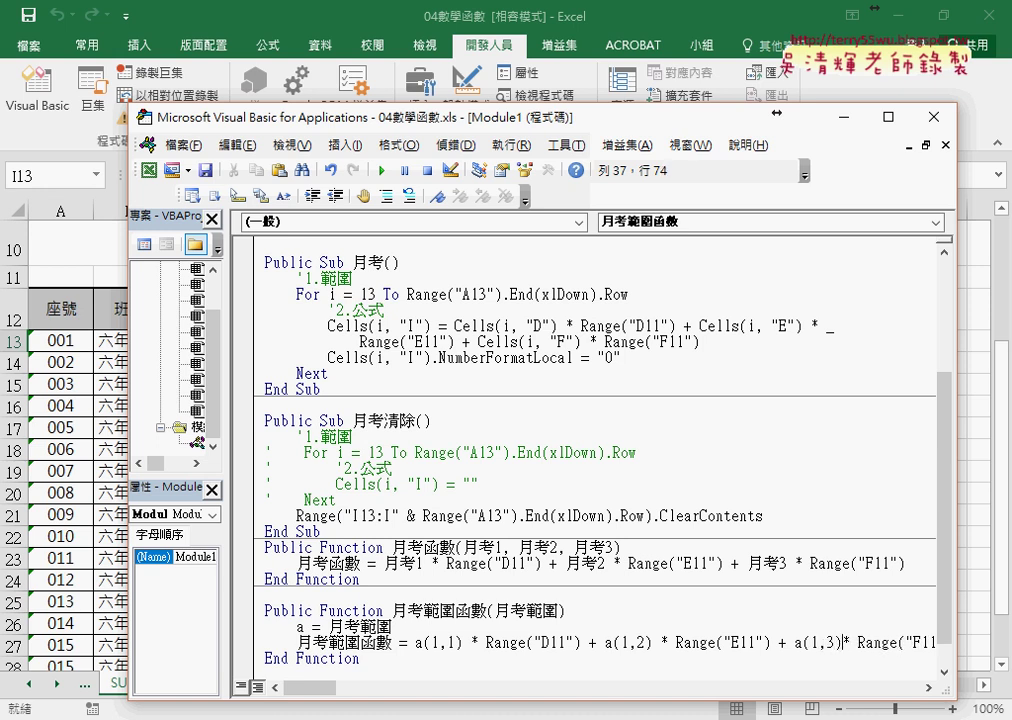
Check the reformatted weighting line, then switch back to the Excel grade worksheet.
{"action": "left_click", "coordinate": [789, 594]}
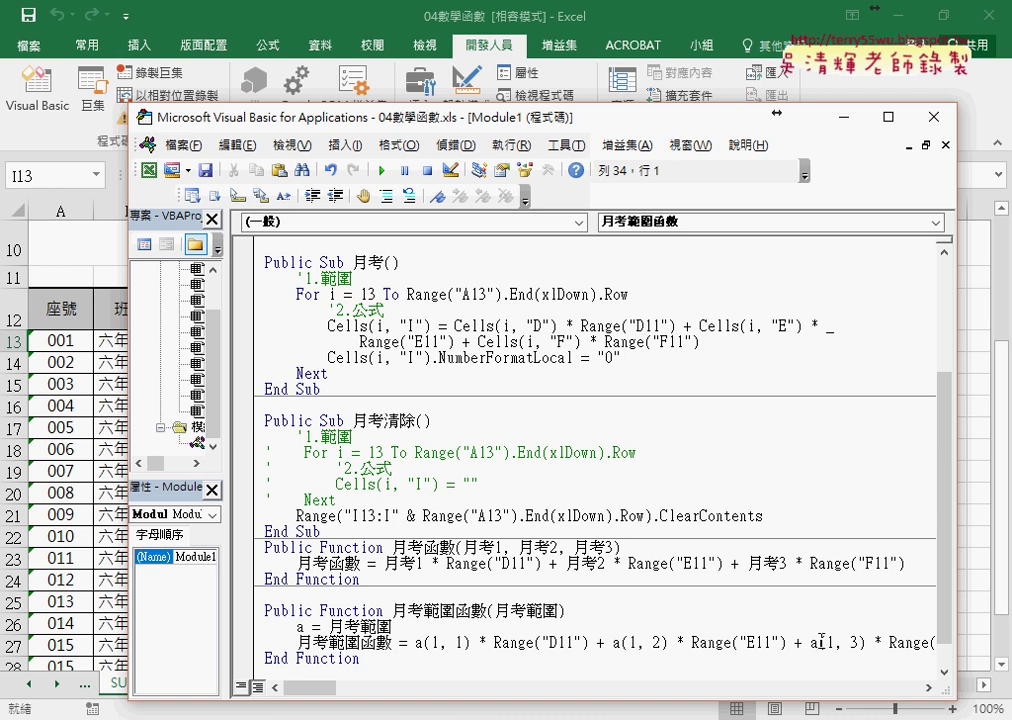
{"action": "left_click", "coordinate": [445, 643]}
{"action": "left_click", "coordinate": [620, 643]}
{"action": "left_click", "coordinate": [836, 643]}
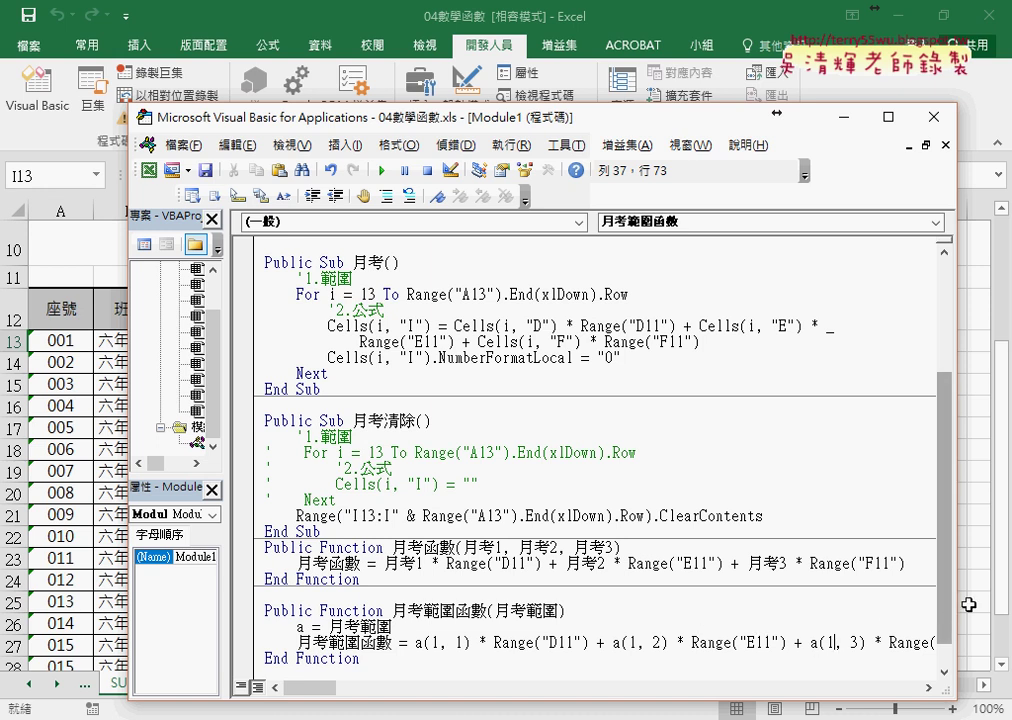
{"action": "left_click", "coordinate": [967, 603]}
{"action": "left_click", "coordinate": [711, 340]}
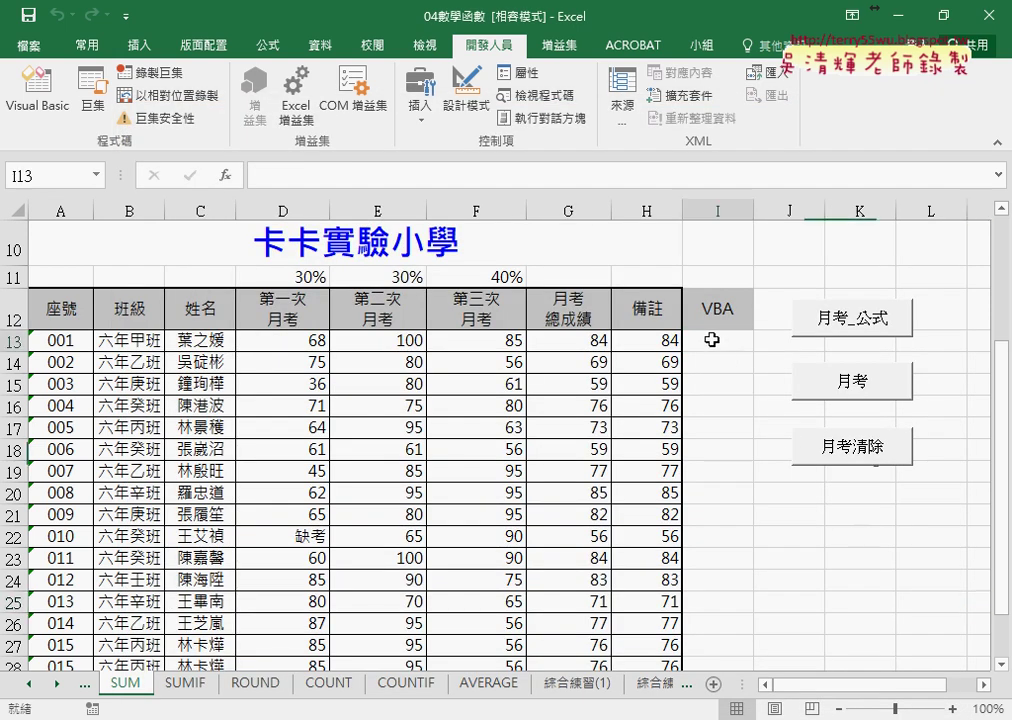
Enter =月考範圍函數(D13:F13) in I13, giving 84.
{"action": "left_click", "coordinate": [224, 175]}
{"action": "left_click", "coordinate": [390, 480]}
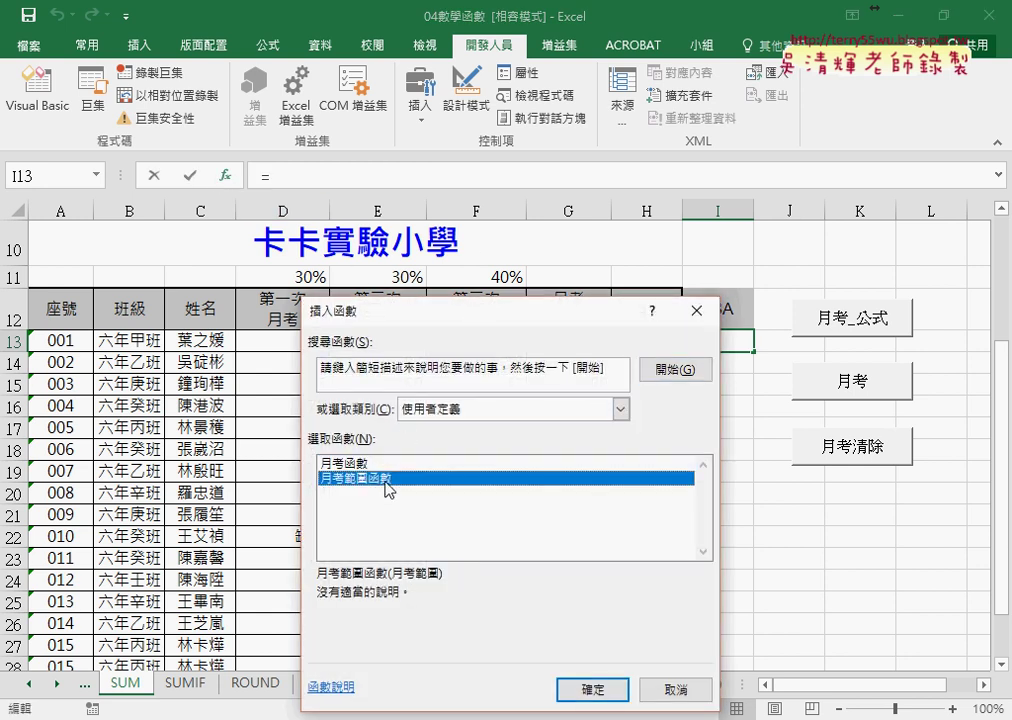
{"action": "left_click", "coordinate": [594, 692]}
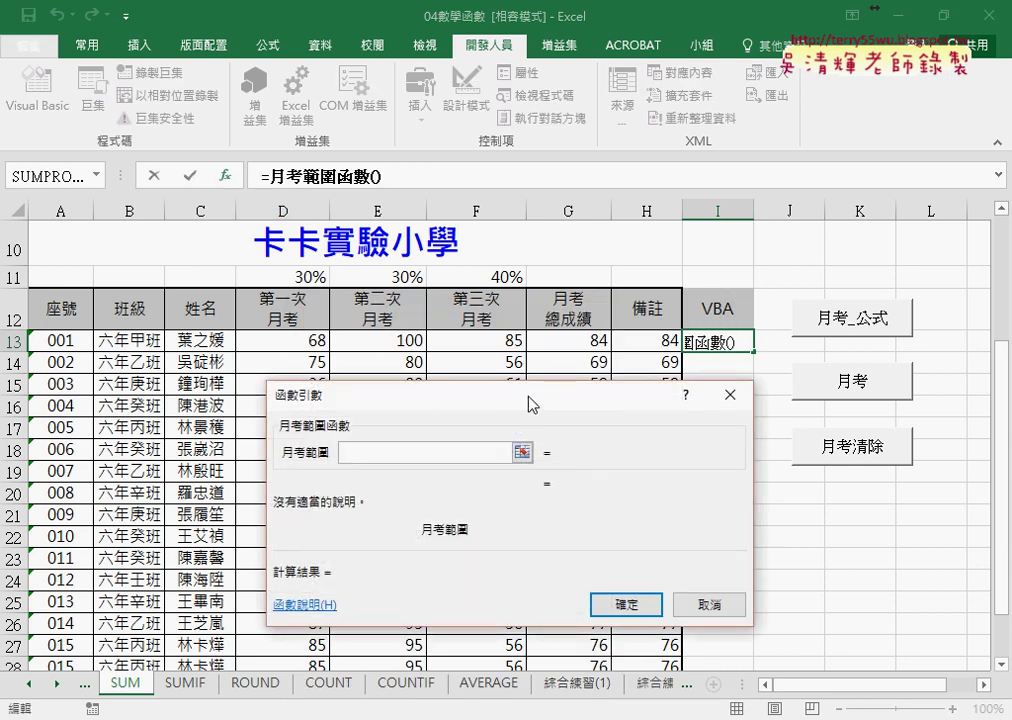
{"action": "left_click", "coordinate": [316, 340]}
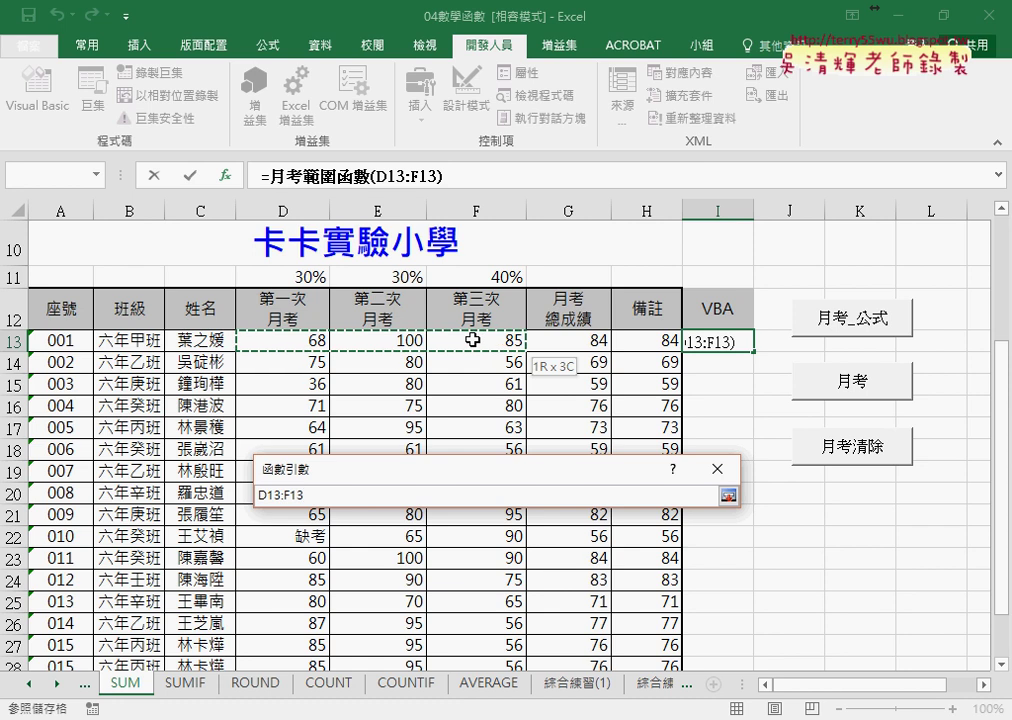
{"action": "left_click_drag", "start_coordinate": [316, 340], "coordinate": [470, 340]}
{"action": "left_click", "coordinate": [614, 680]}
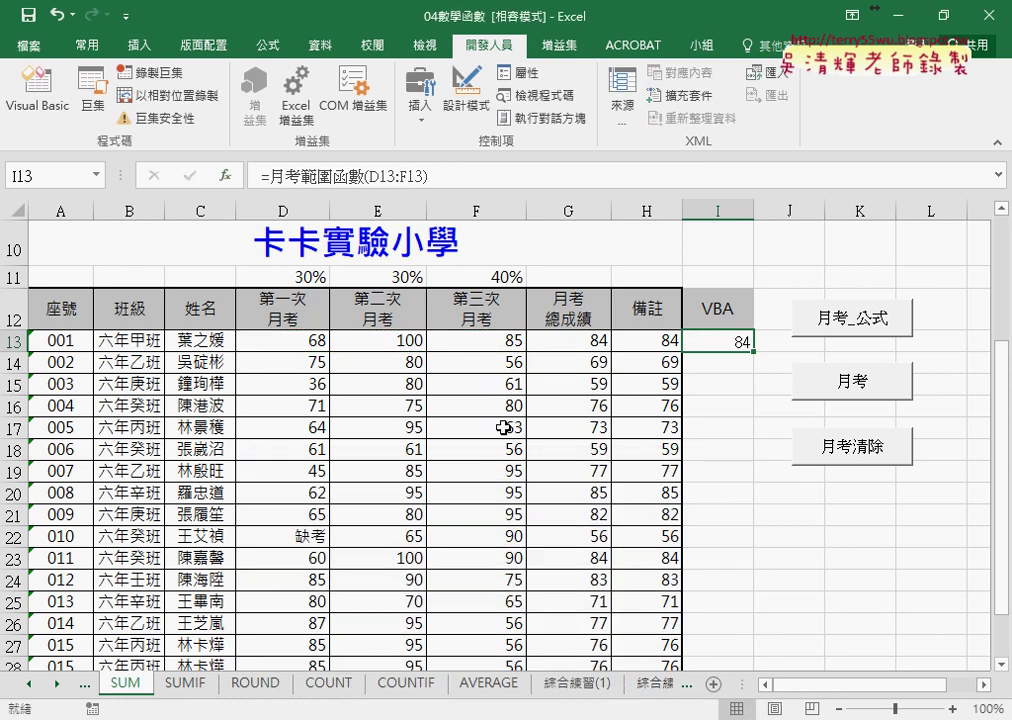
Fill the formula down to row 28 and go to the SUMIF sheet.
{"action": "double_click", "coordinate": [753, 349]}
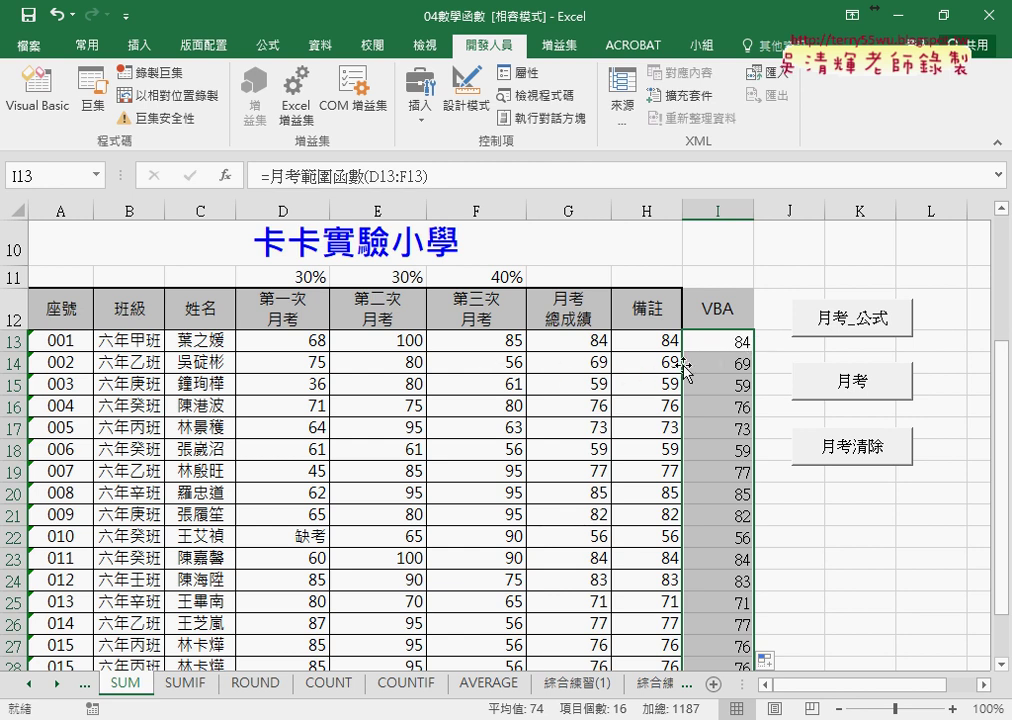
{"action": "left_click", "coordinate": [715, 344]}
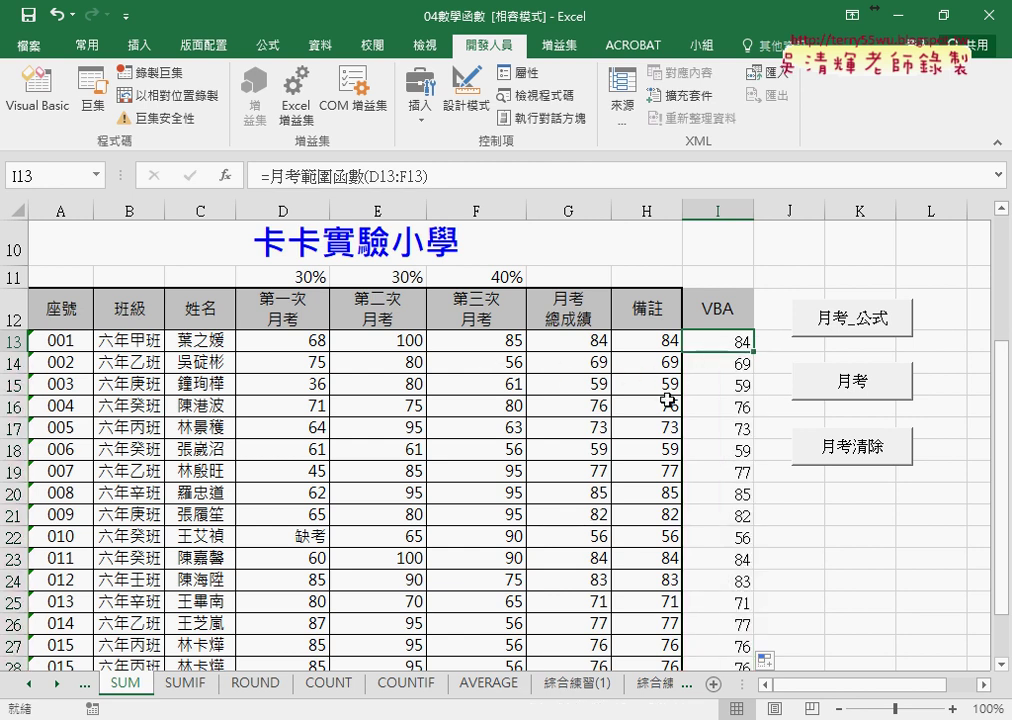
{"action": "left_click", "coordinate": [186, 683]}
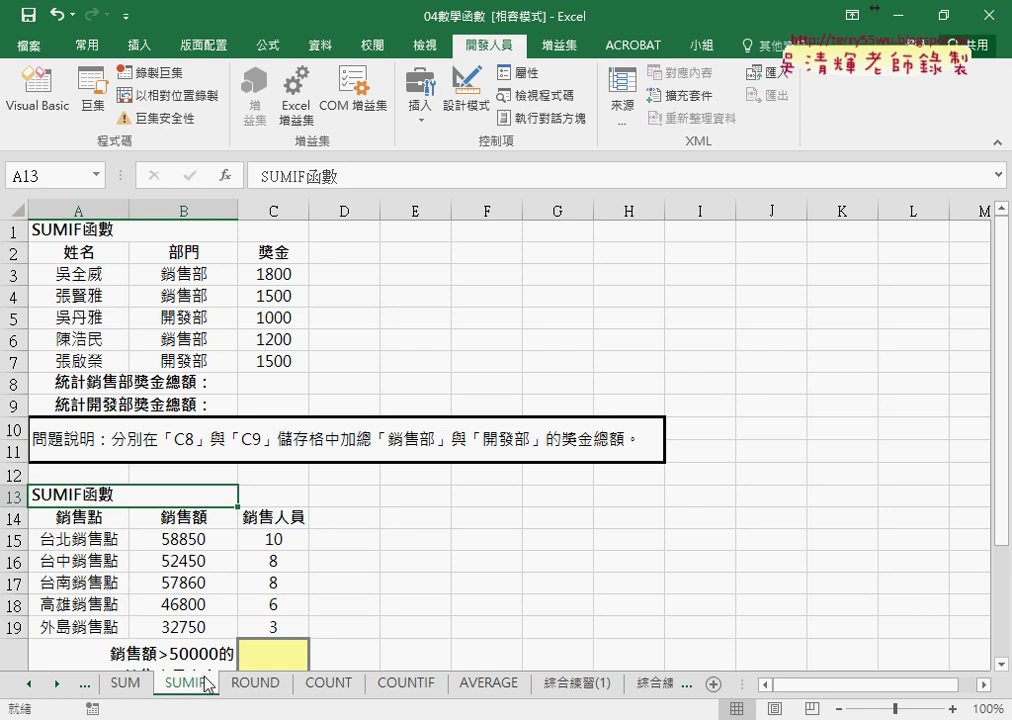
Review the department entries in column B, including 開發部 and 銷售部 in B3.
{"action": "left_click", "coordinate": [285, 384]}
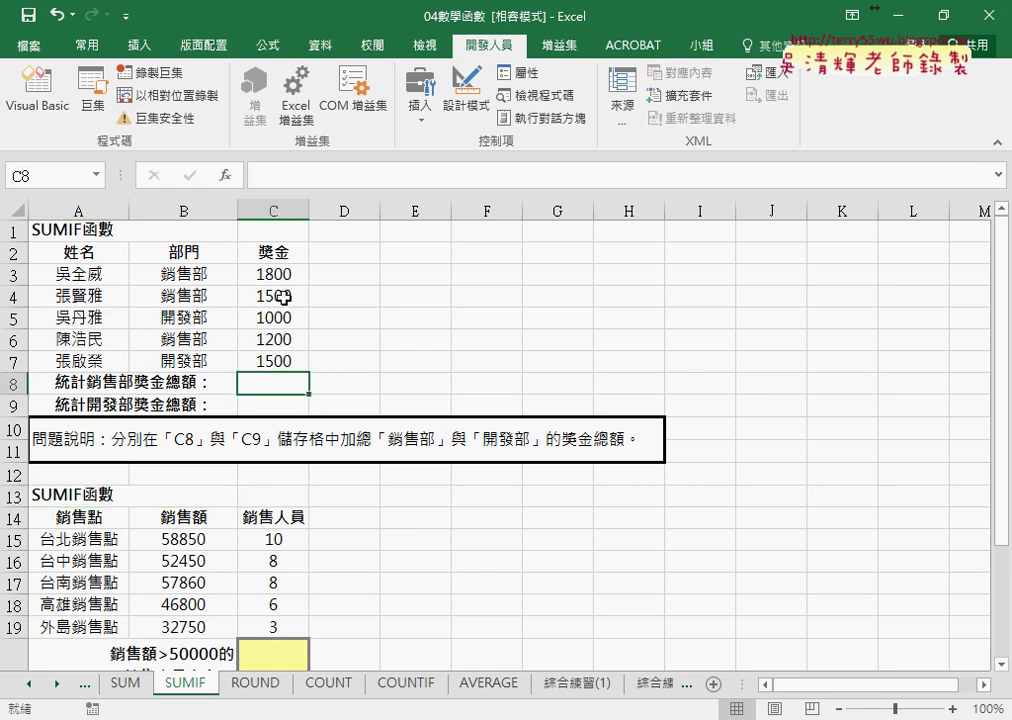
{"action": "left_click", "coordinate": [191, 276]}
{"action": "left_click", "coordinate": [191, 318]}
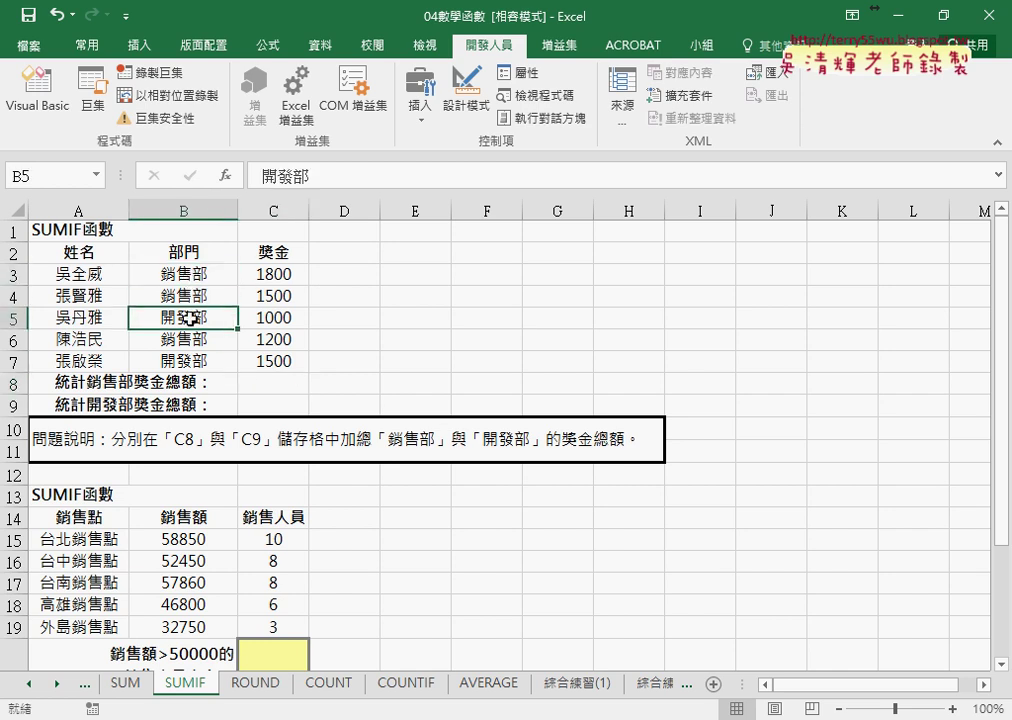
{"action": "left_click", "coordinate": [180, 275]}
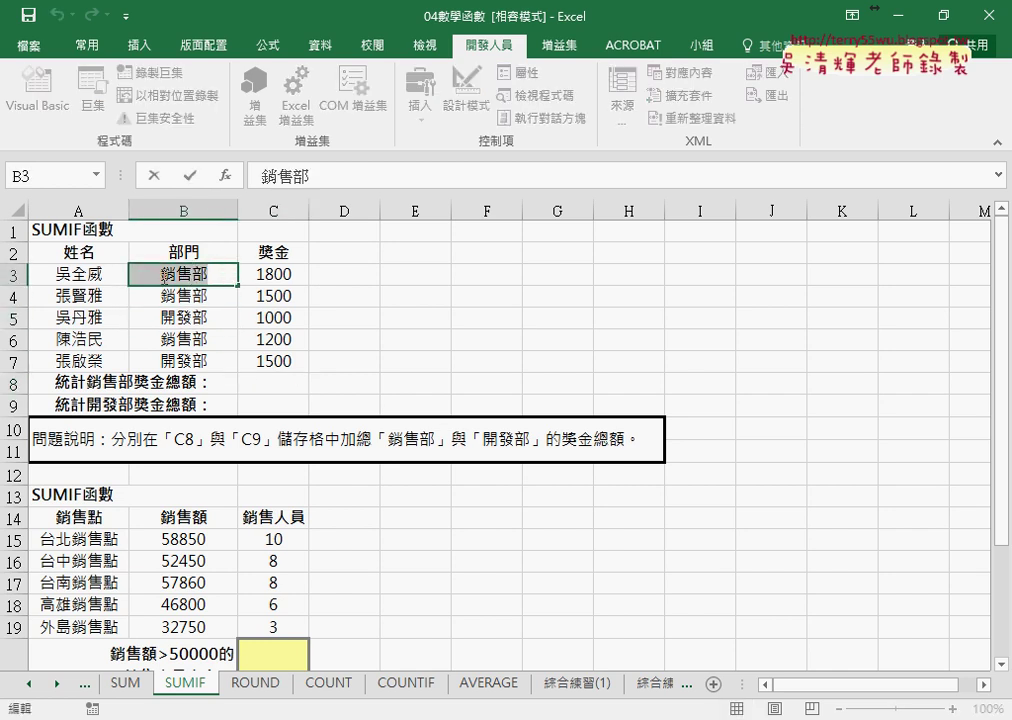
{"action": "right_click", "coordinate": [183, 281]}
{"action": "key", "text": "Escape"}
Start inserting a function into C8 and move the Insert Function dialog aside.
{"action": "left_click", "coordinate": [275, 378]}
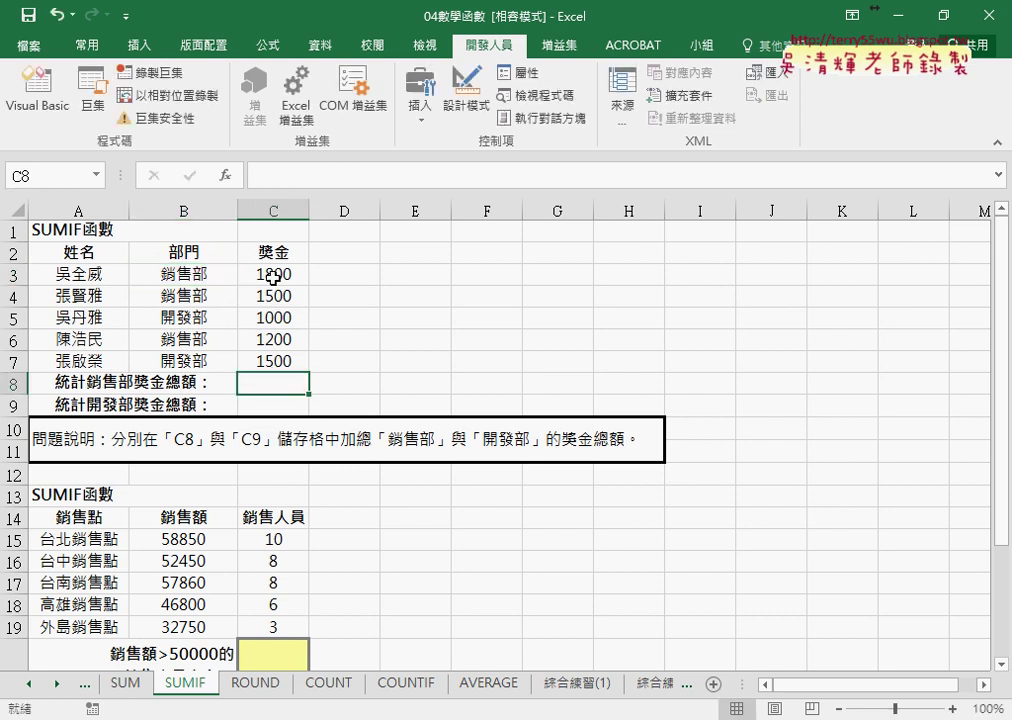
{"action": "left_click", "coordinate": [225, 175]}
{"action": "left_click_drag", "start_coordinate": [470, 312], "coordinate": [690, 177]}
Pick SUMIF from the 數學與三角函數 category, after comparing it with SUMIFS, and confirm.
{"action": "left_click", "coordinate": [828, 274]}
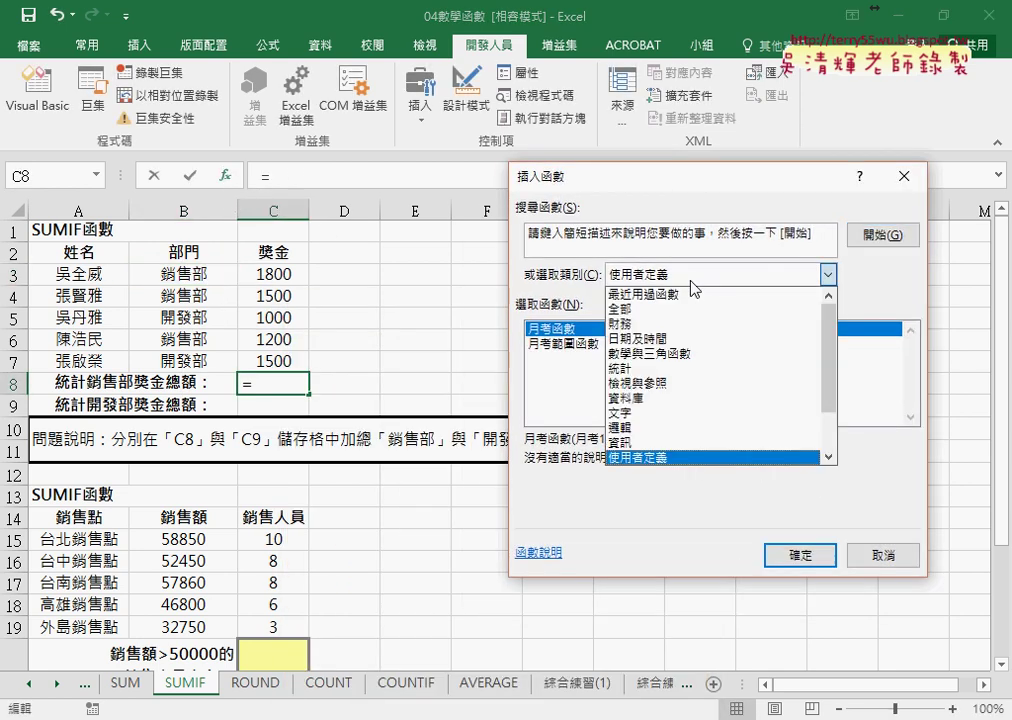
{"action": "left_click", "coordinate": [680, 353]}
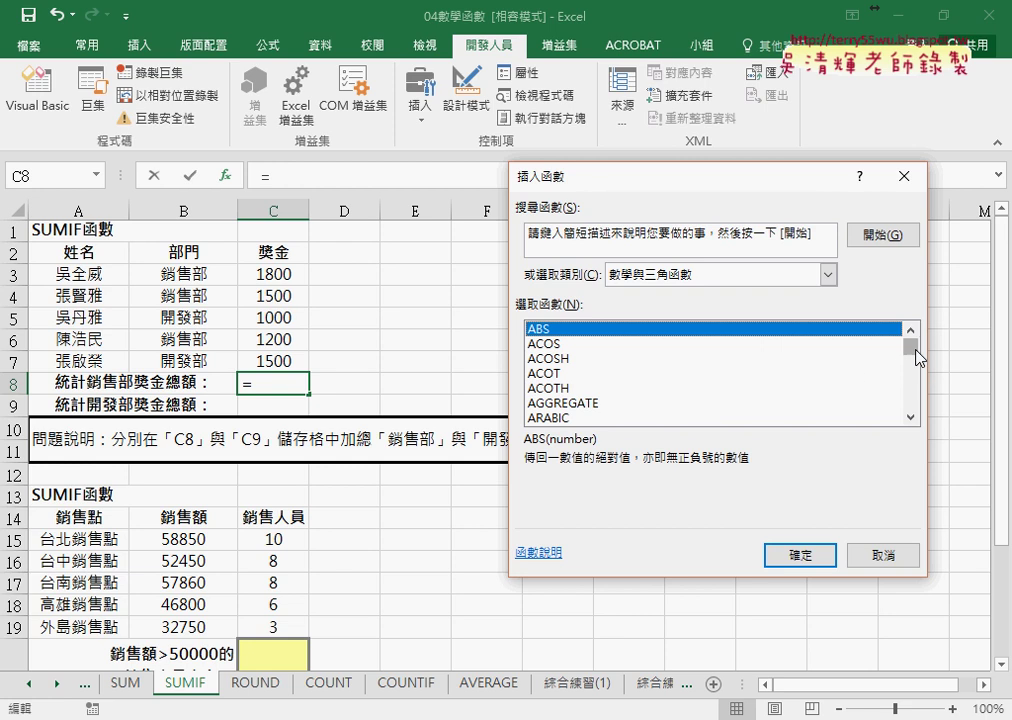
{"action": "left_click_drag", "start_coordinate": [915, 349], "coordinate": [914, 398]}
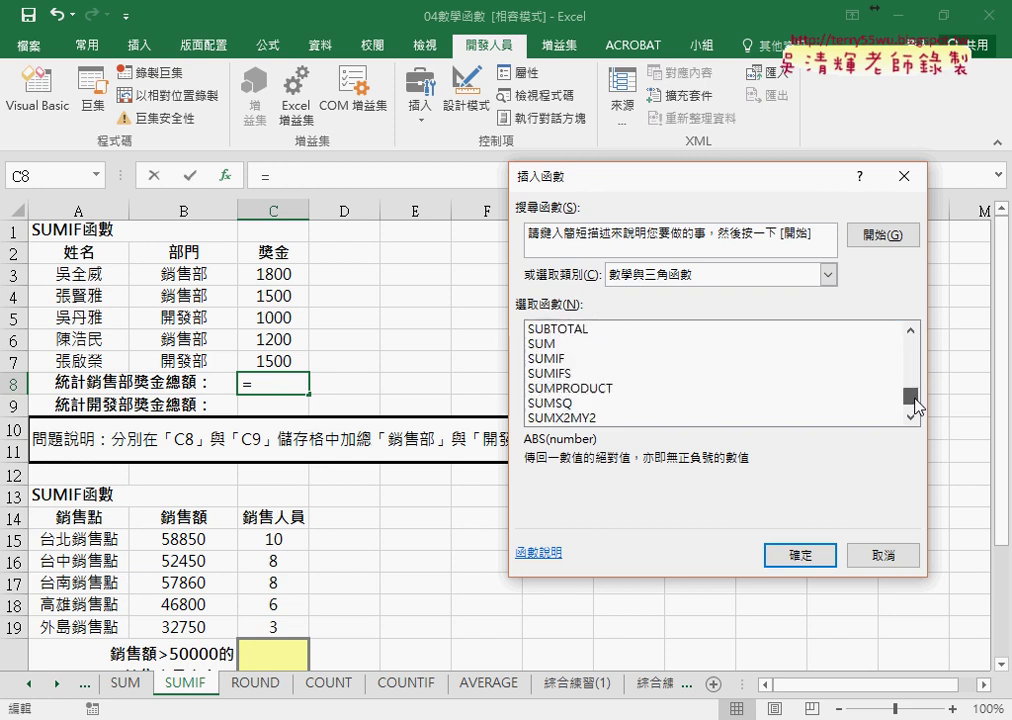
{"action": "left_click", "coordinate": [546, 360]}
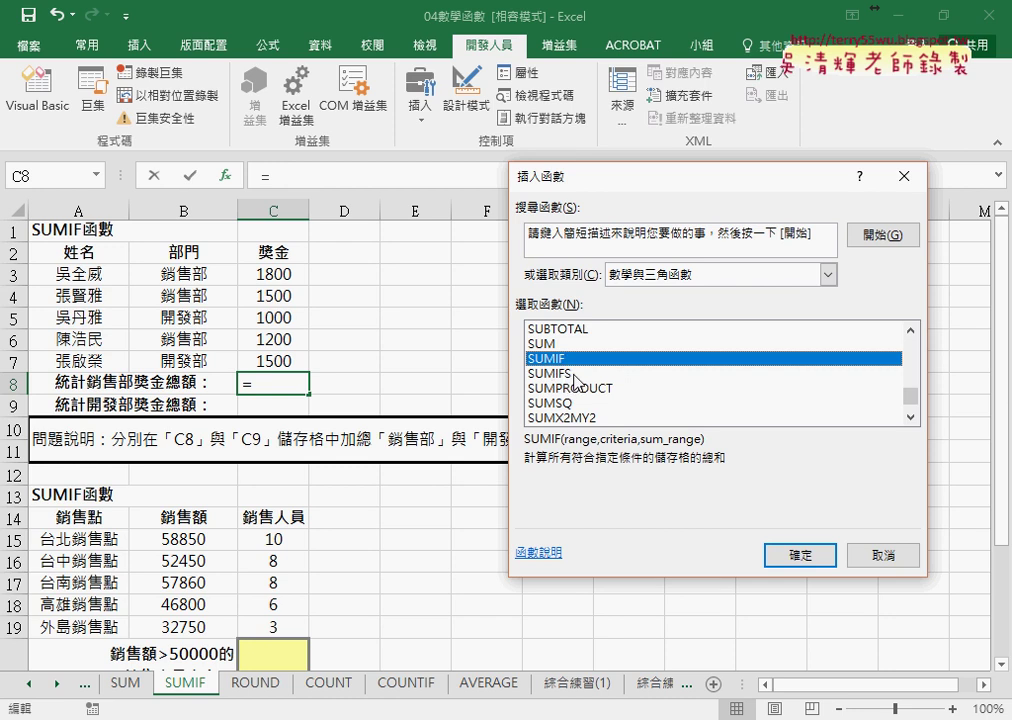
{"action": "left_click", "coordinate": [577, 375]}
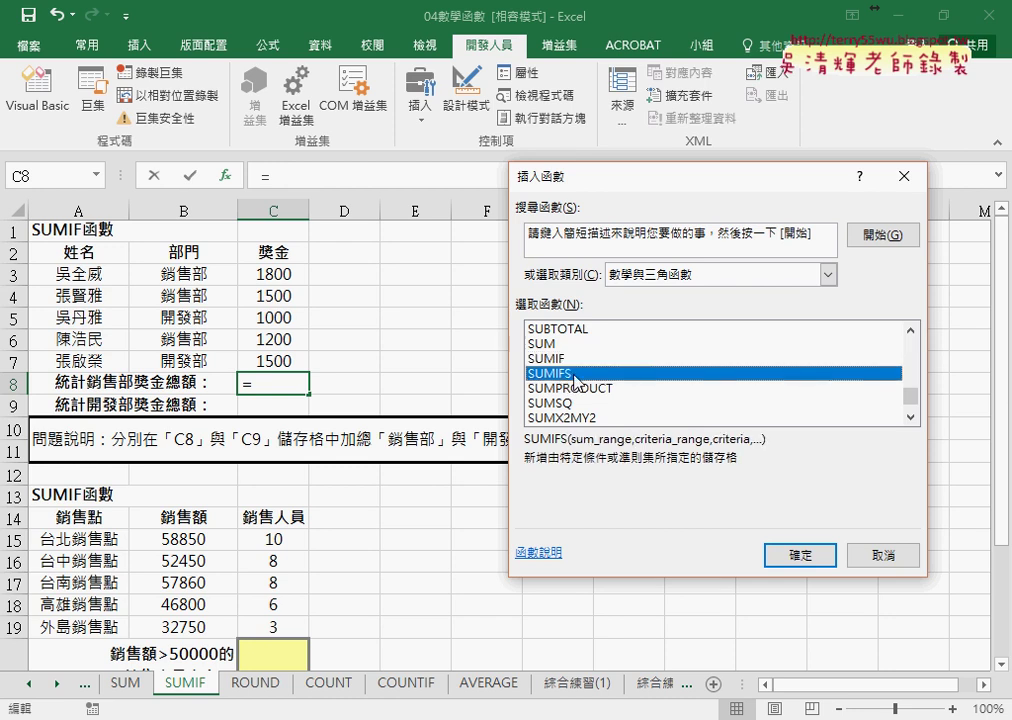
{"action": "left_click", "coordinate": [567, 359]}
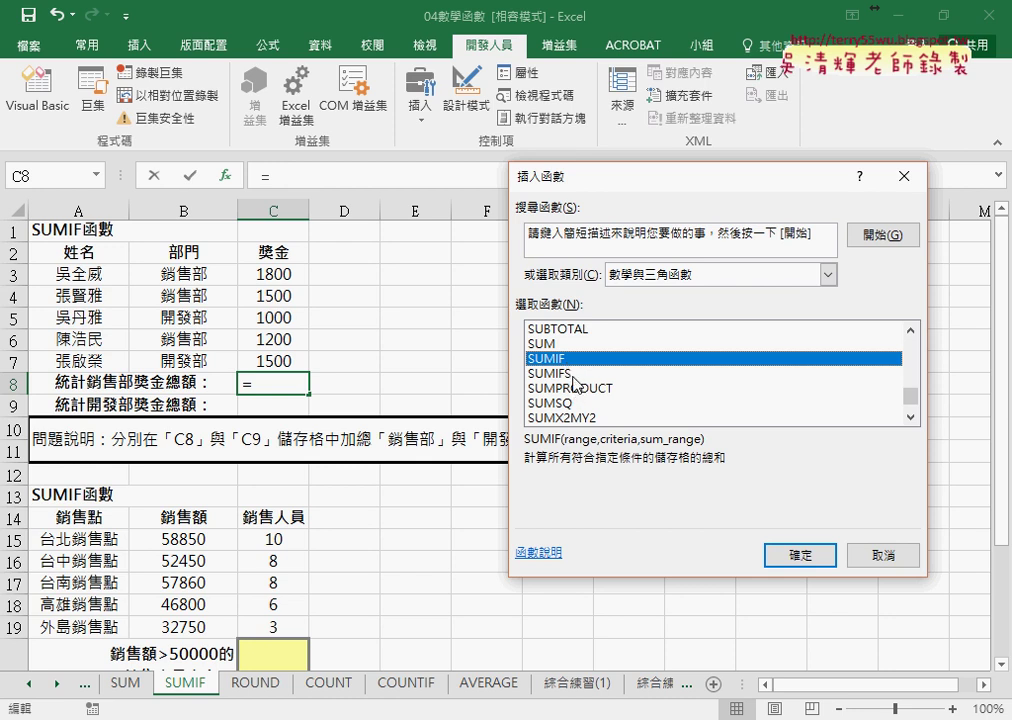
{"action": "left_click", "coordinate": [576, 378]}
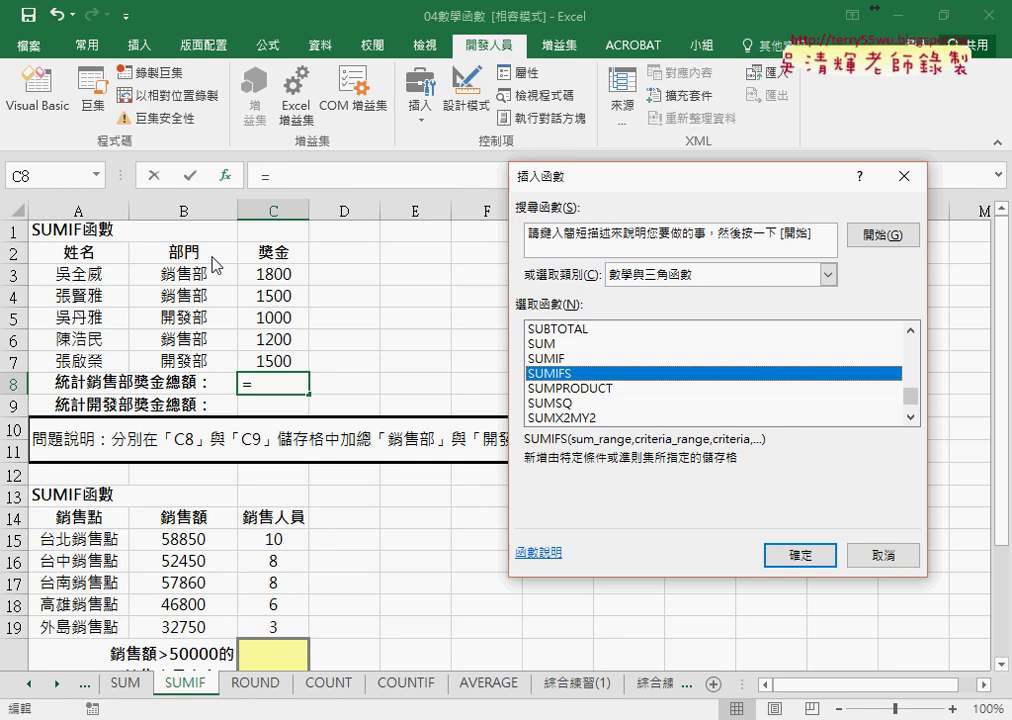
{"action": "left_click", "coordinate": [548, 357]}
{"action": "left_click", "coordinate": [795, 560]}
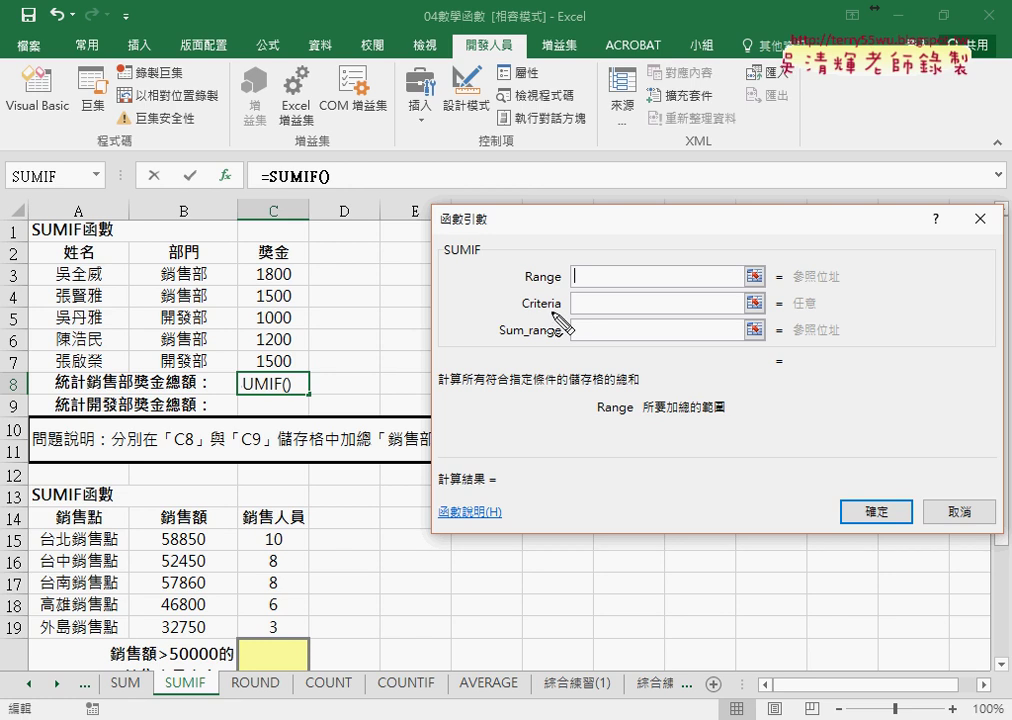
{"action": "left_click_drag", "start_coordinate": [555, 305], "coordinate": [568, 318]}
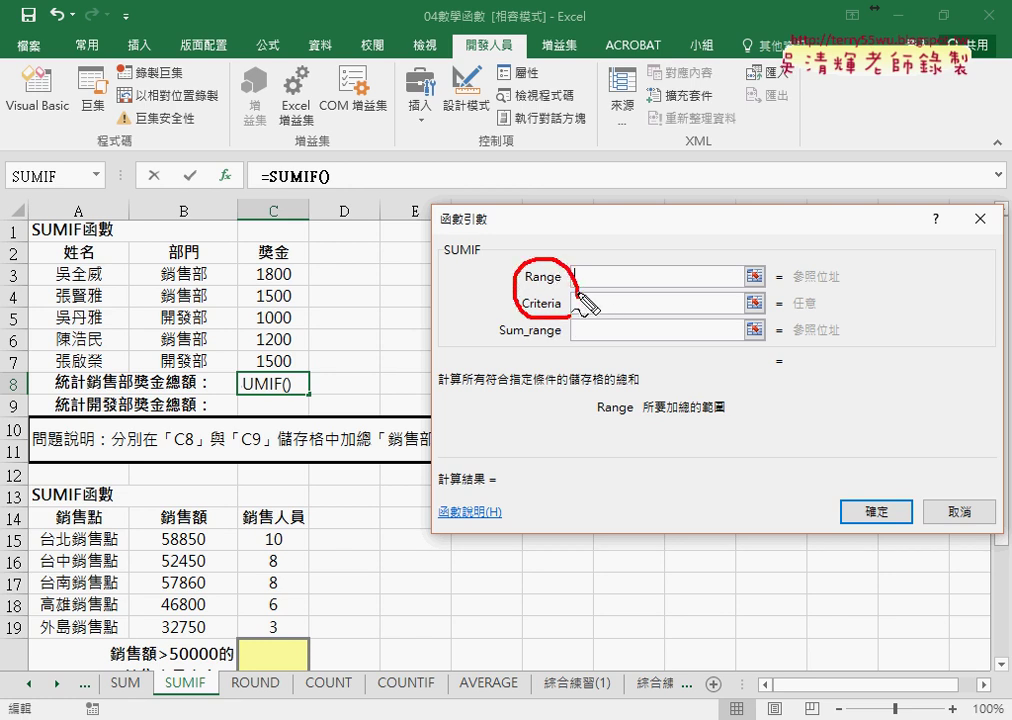
{"action": "mouse_move", "coordinate": [482, 250]}
{"action": "left_mouse_down"}
{"action": "mouse_move", "coordinate": [515, 276]}
{"action": "mouse_move", "coordinate": [557, 284]}
{"action": "left_mouse_up"}
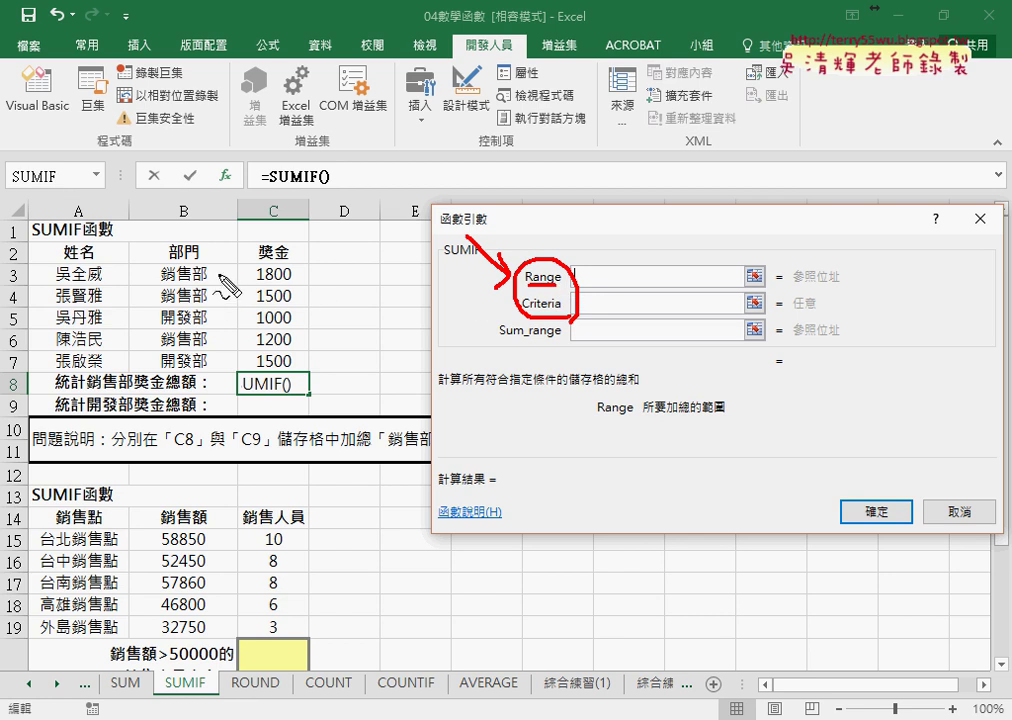
{"action": "mouse_move", "coordinate": [220, 270]}
{"action": "left_mouse_down"}
{"action": "mouse_move", "coordinate": [168, 365]}
{"action": "mouse_move", "coordinate": [217, 264]}
{"action": "left_mouse_up"}
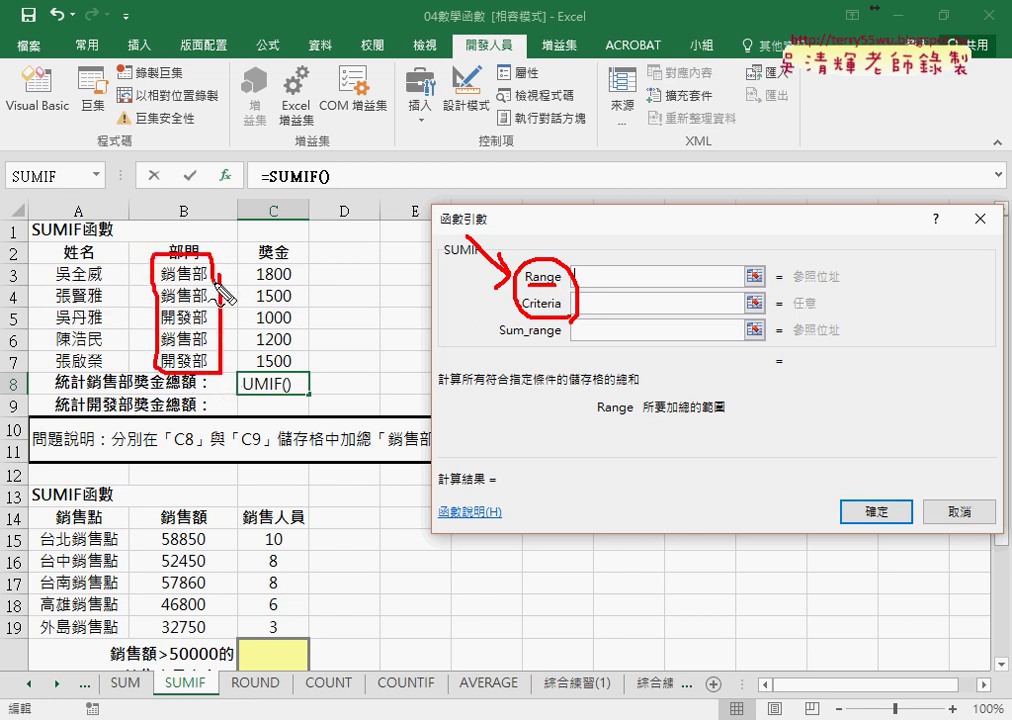
{"action": "left_click_drag", "start_coordinate": [521, 313], "coordinate": [560, 313]}
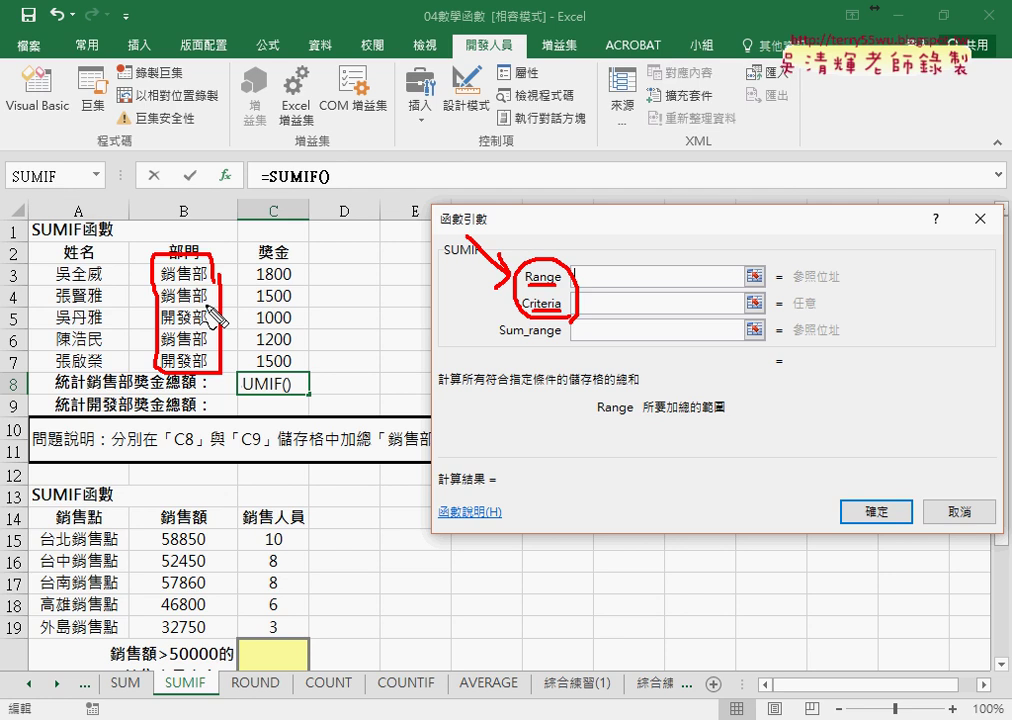
{"action": "key", "text": "Escape"}
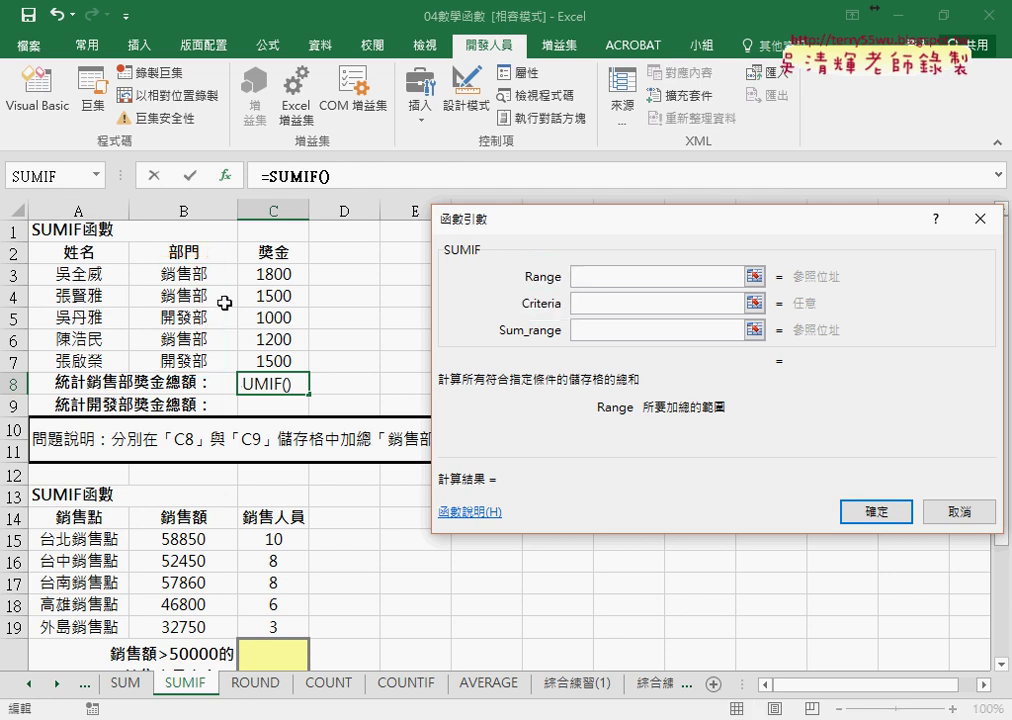
Set SUMIF's Range to B3:B7, Criteria to 銷售部, and Sum_range to C3:C7.
{"action": "left_click_drag", "start_coordinate": [200, 273], "coordinate": [200, 361]}
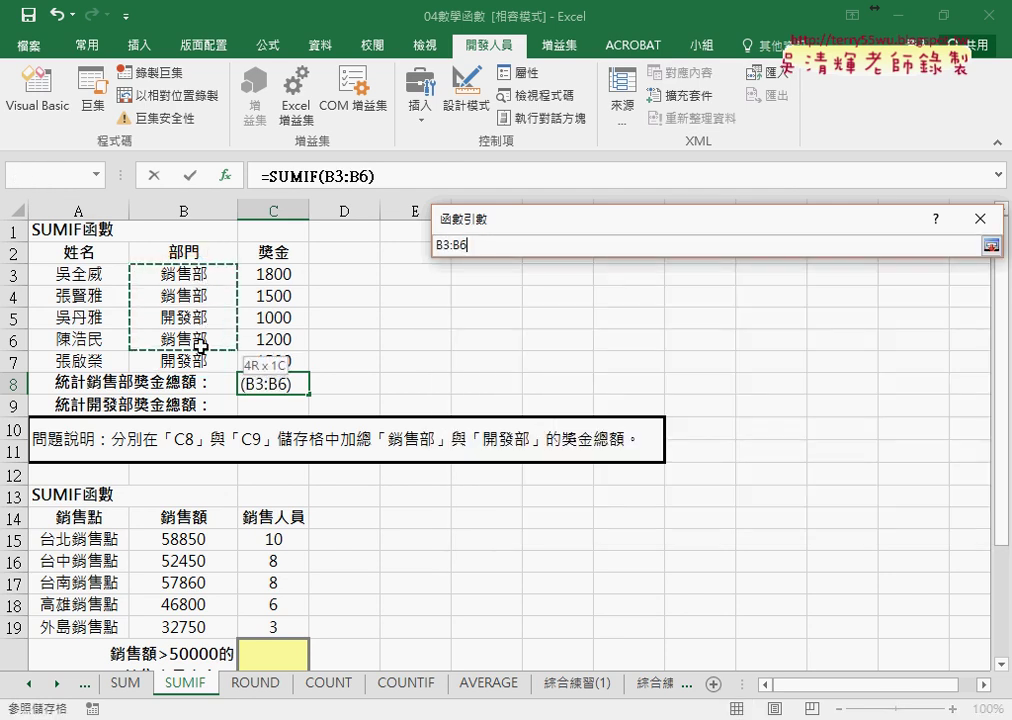
{"action": "left_click", "coordinate": [578, 305]}
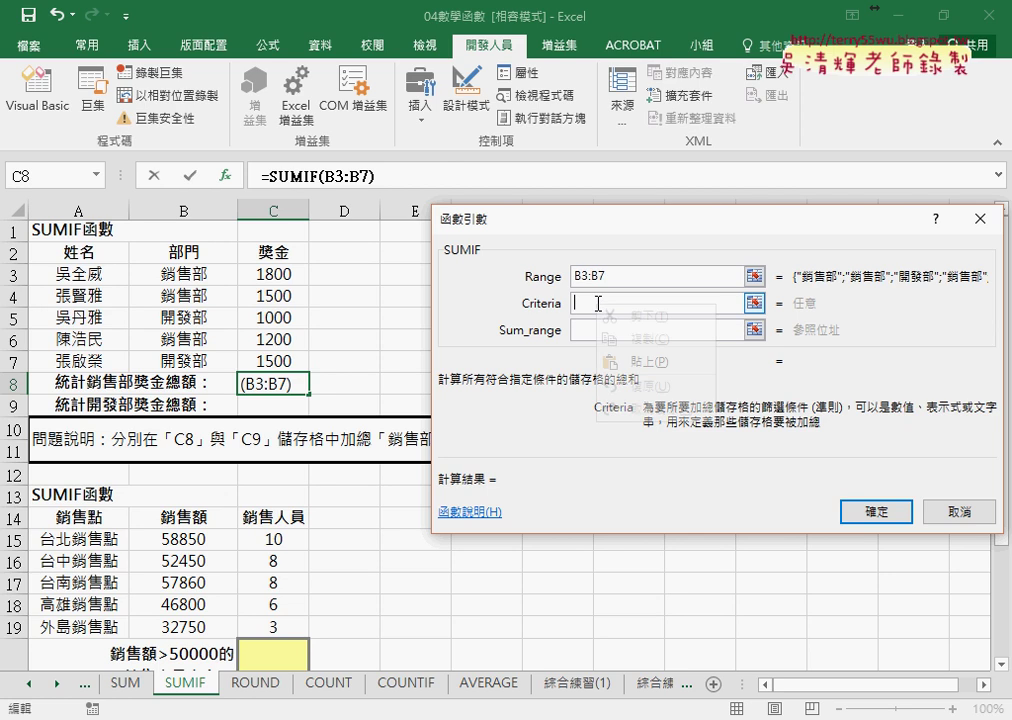
{"action": "right_click", "coordinate": [591, 302]}
{"action": "left_click", "coordinate": [630, 356]}
{"action": "left_click", "coordinate": [596, 330]}
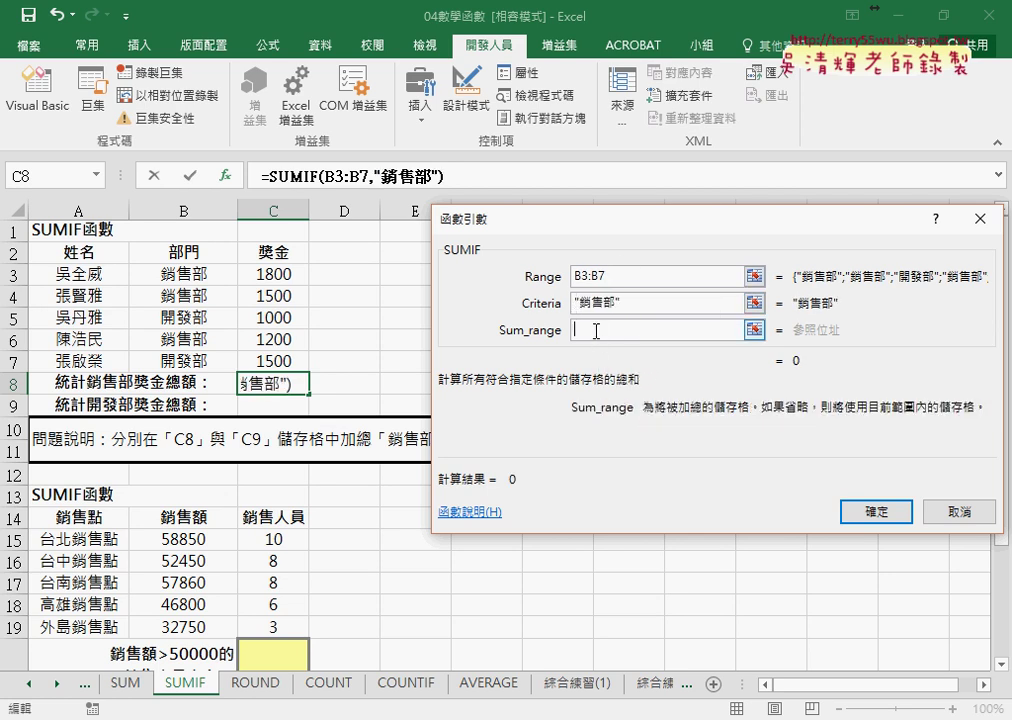
{"action": "left_click", "coordinate": [280, 281]}
{"action": "left_click_drag", "start_coordinate": [280, 281], "coordinate": [280, 361]}
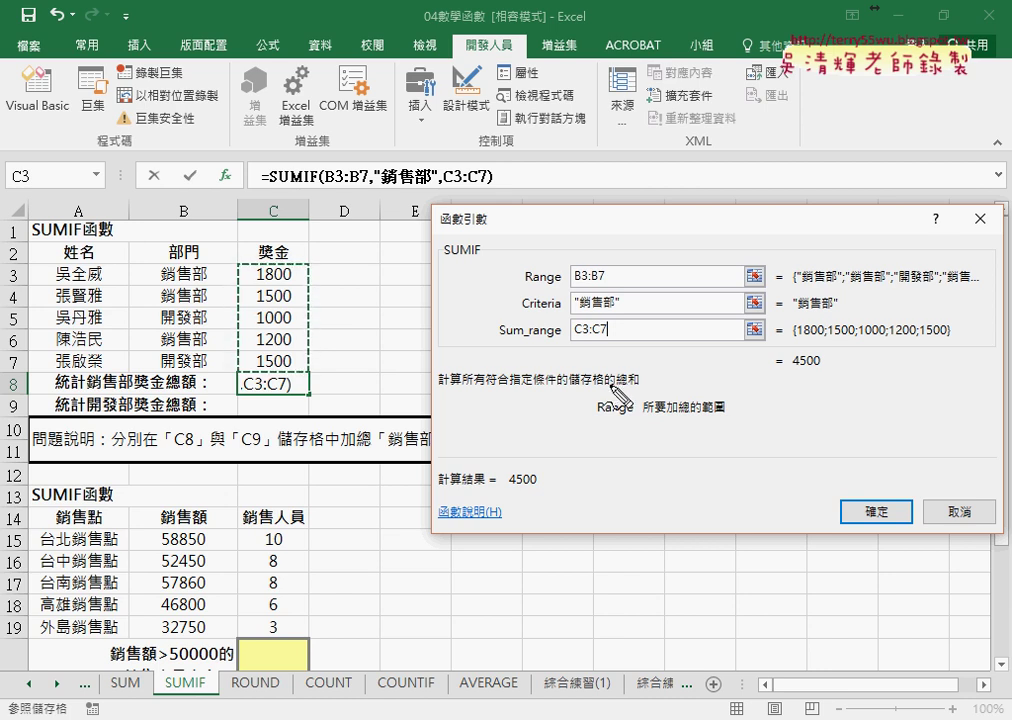
Underline the criteria and sum-range arguments, then confirm to get 4500 in C8.
{"action": "mouse_move", "coordinate": [620, 313]}
{"action": "left_mouse_down"}
{"action": "mouse_move", "coordinate": [513, 262]}
{"action": "mouse_move", "coordinate": [630, 290]}
{"action": "left_mouse_up"}
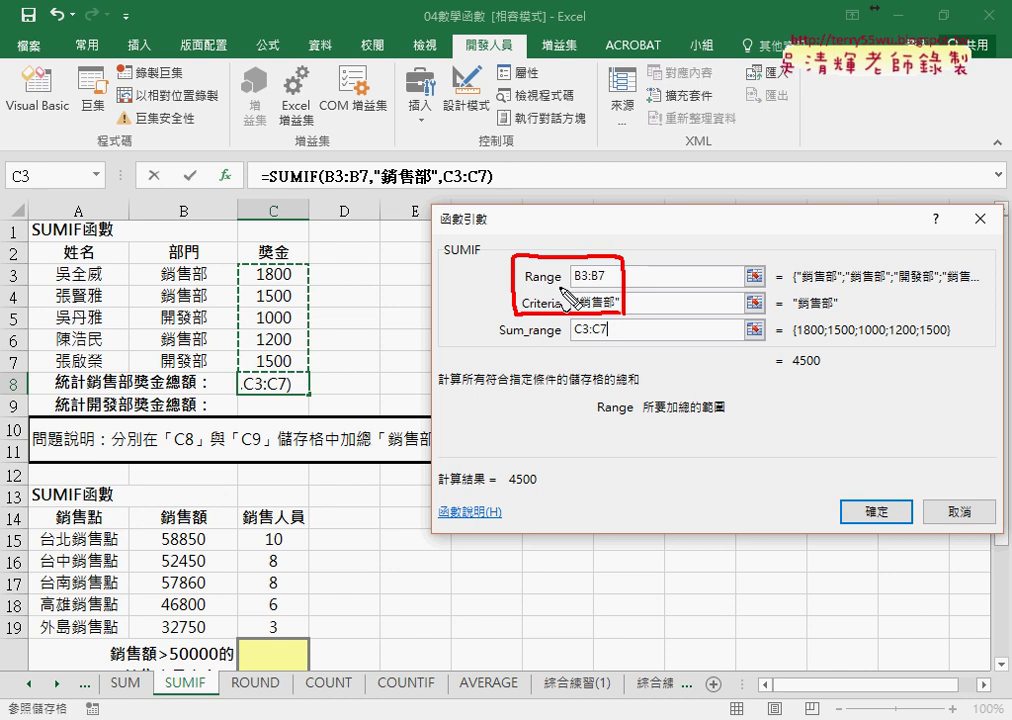
{"action": "left_click_drag", "start_coordinate": [499, 341], "coordinate": [562, 338]}
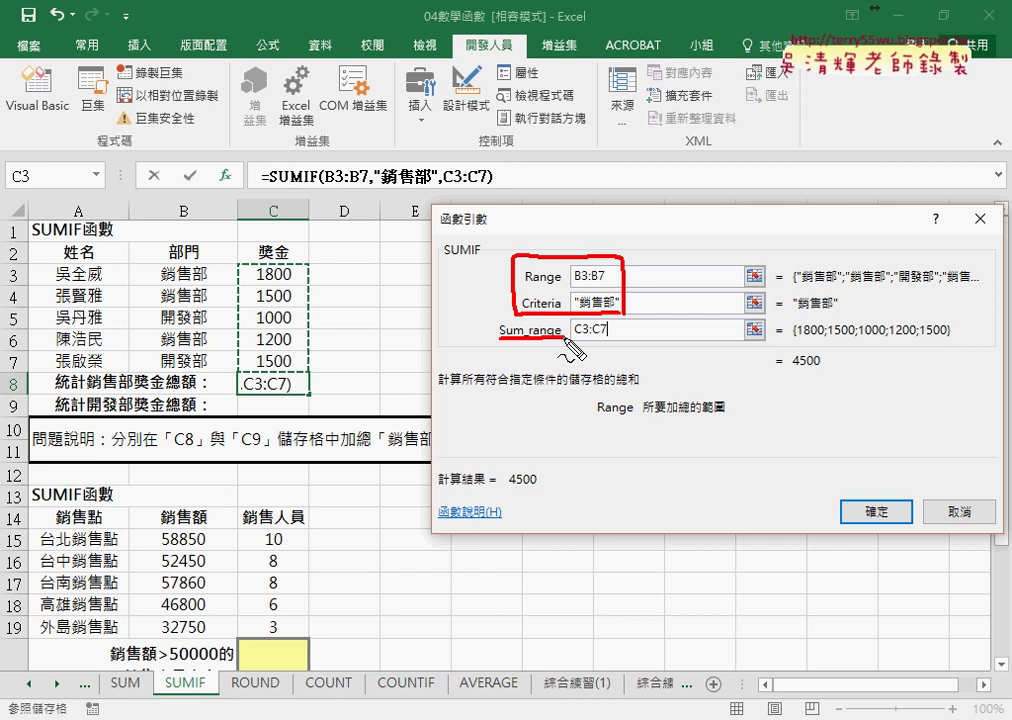
{"action": "key", "text": "Escape"}
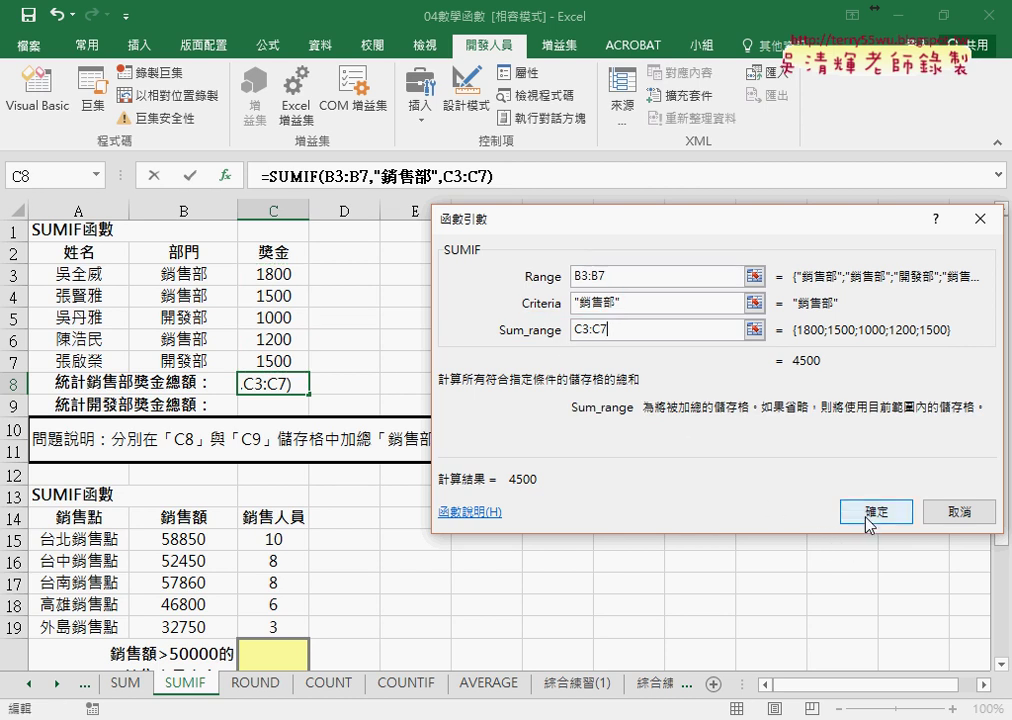
{"action": "left_click", "coordinate": [860, 511]}
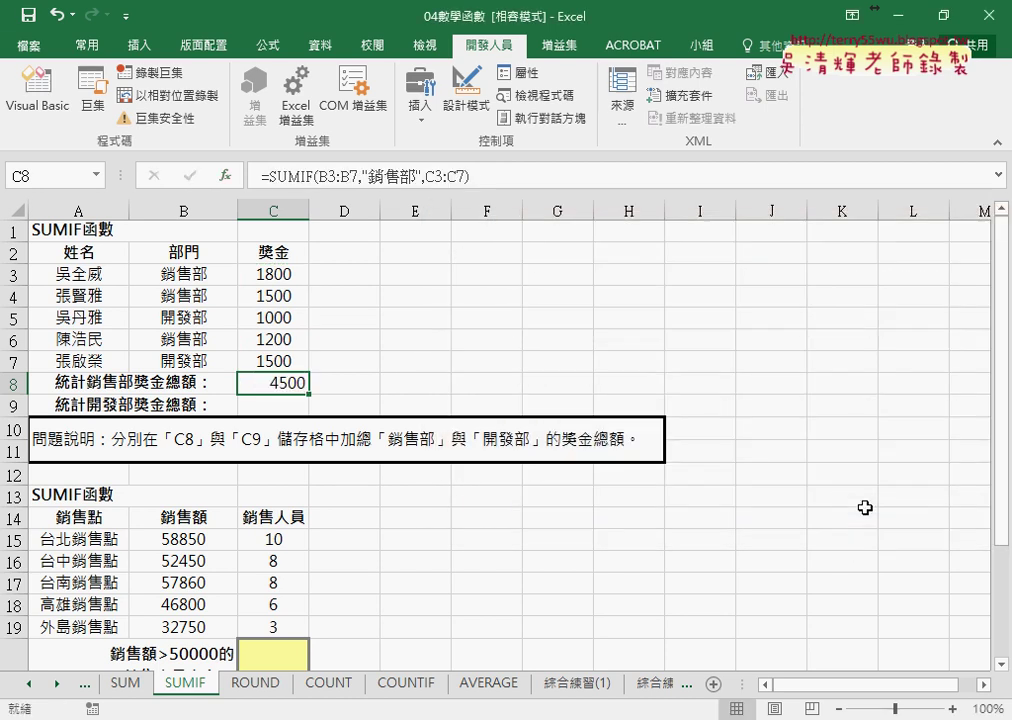
Copy C8's =SUMIF formula text, cancel the edit, and go to the SUM sheet.
{"action": "double_click", "coordinate": [277, 390]}
{"action": "right_click", "coordinate": [315, 186]}
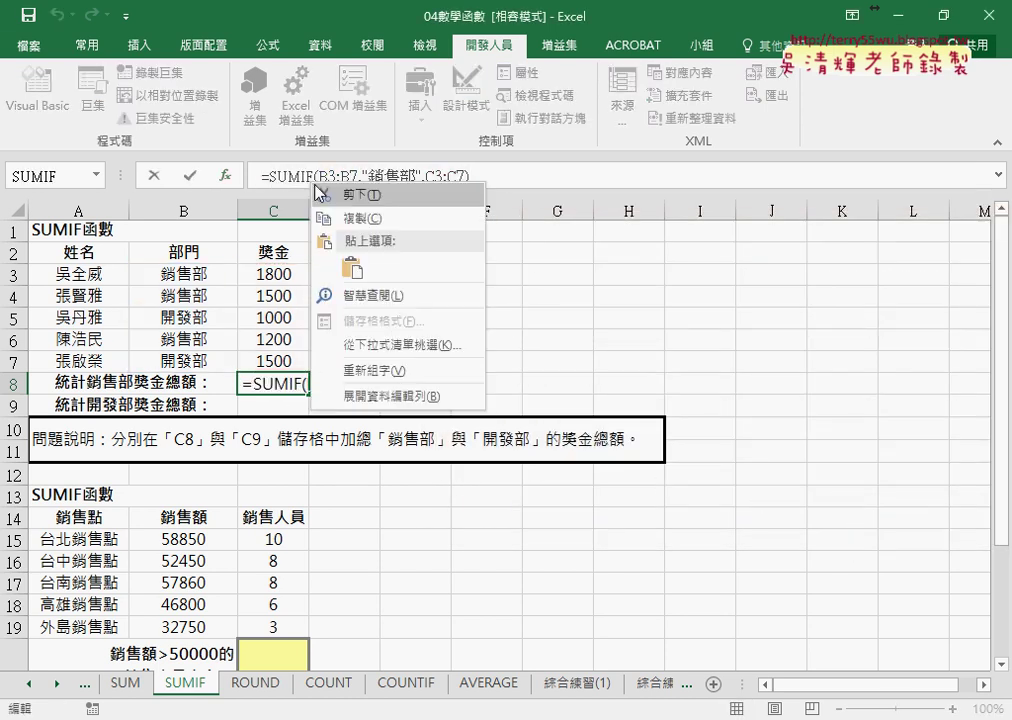
{"action": "left_click", "coordinate": [343, 218]}
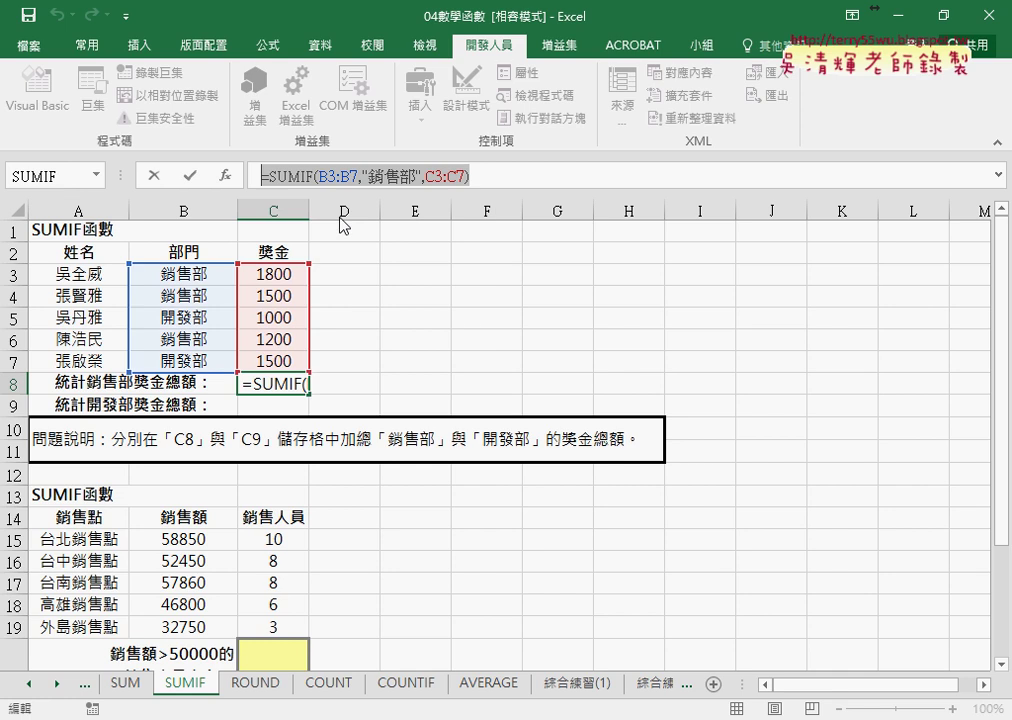
{"action": "left_click", "coordinate": [153, 176]}
{"action": "left_click", "coordinate": [125, 683]}
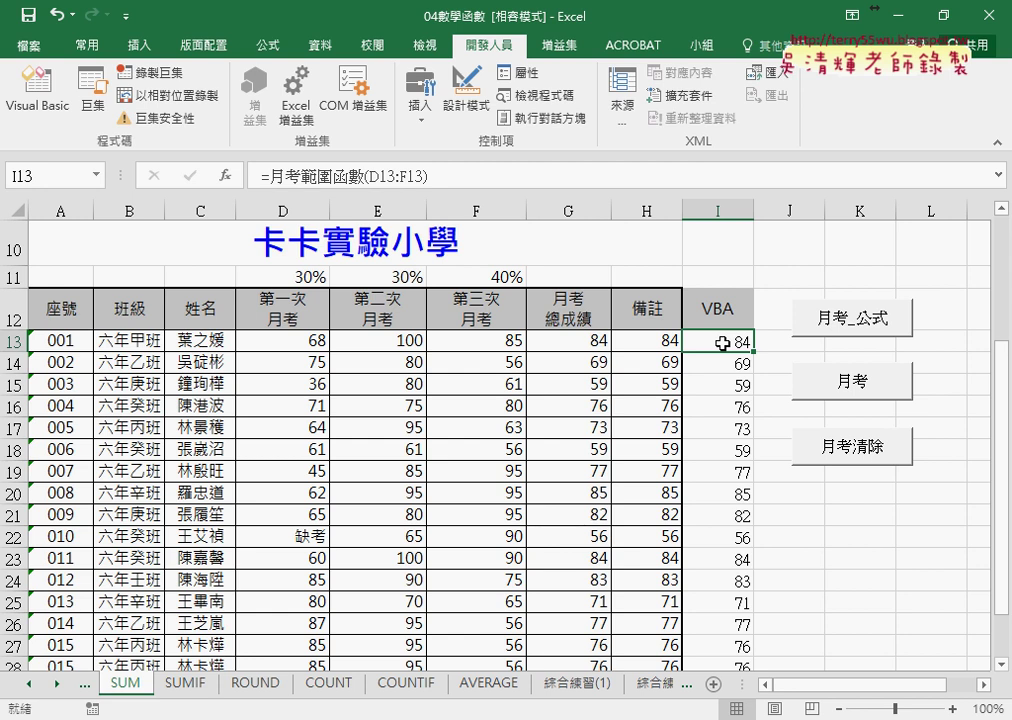
Bring Module1's code forward and highlight the function names 月考函數 and 月考範圍函數.
{"action": "left_click", "coordinate": [508, 719]}
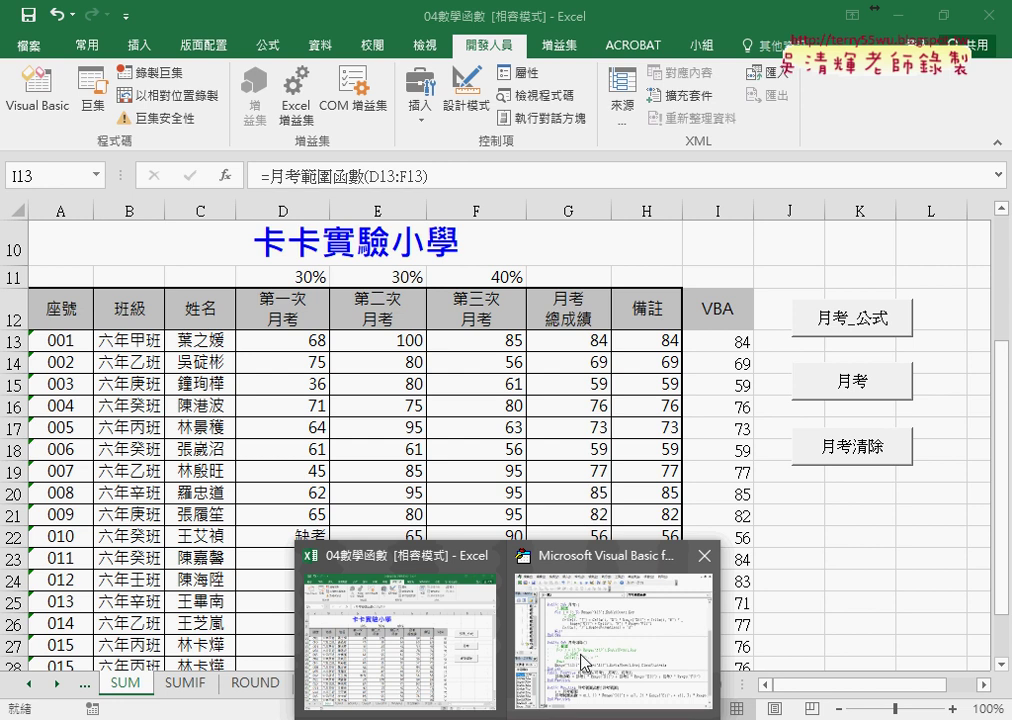
{"action": "left_click", "coordinate": [580, 663]}
{"action": "scroll", "coordinate": [835, 611], "scroll_direction": "down", "scroll_amount": 2}
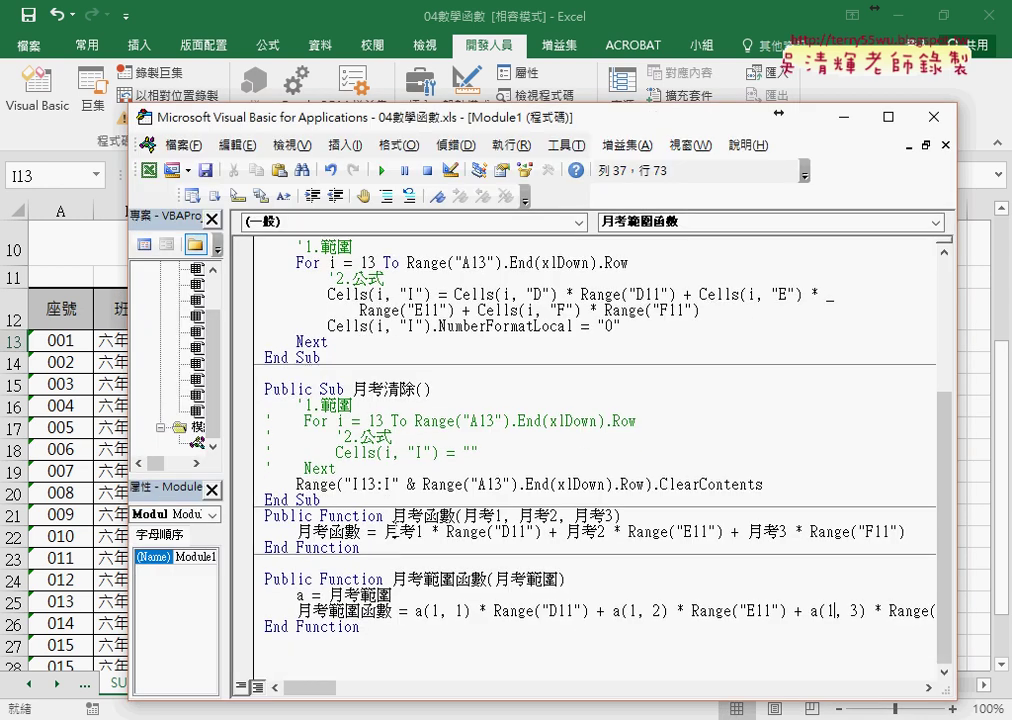
{"action": "left_click_drag", "start_coordinate": [391, 515], "coordinate": [455, 515]}
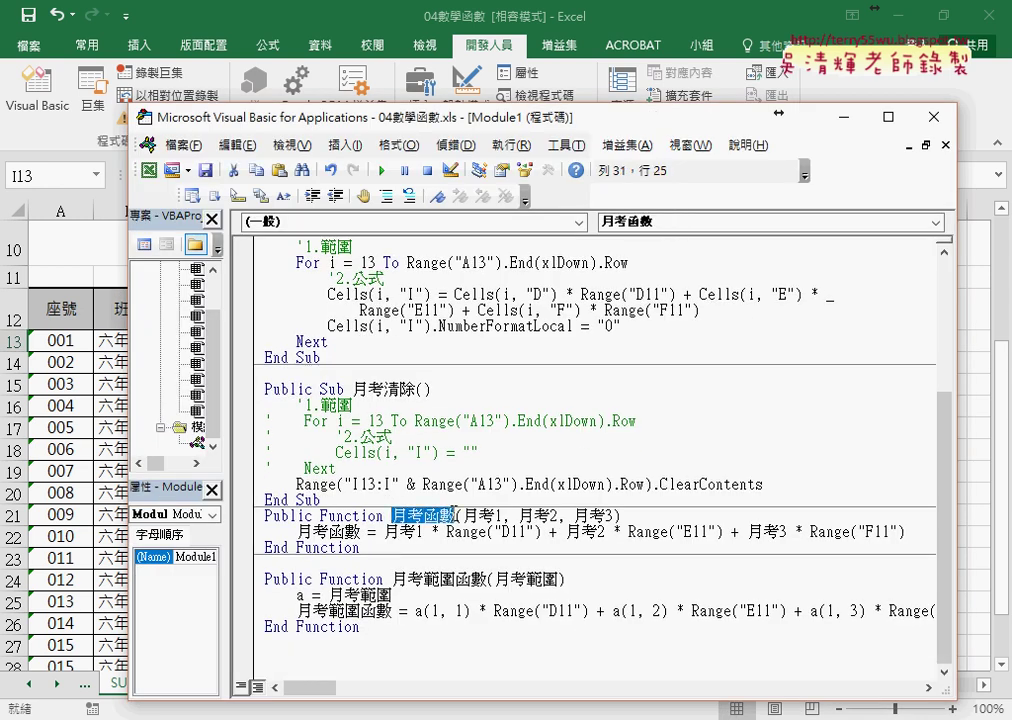
{"action": "left_click_drag", "start_coordinate": [392, 579], "coordinate": [489, 579]}
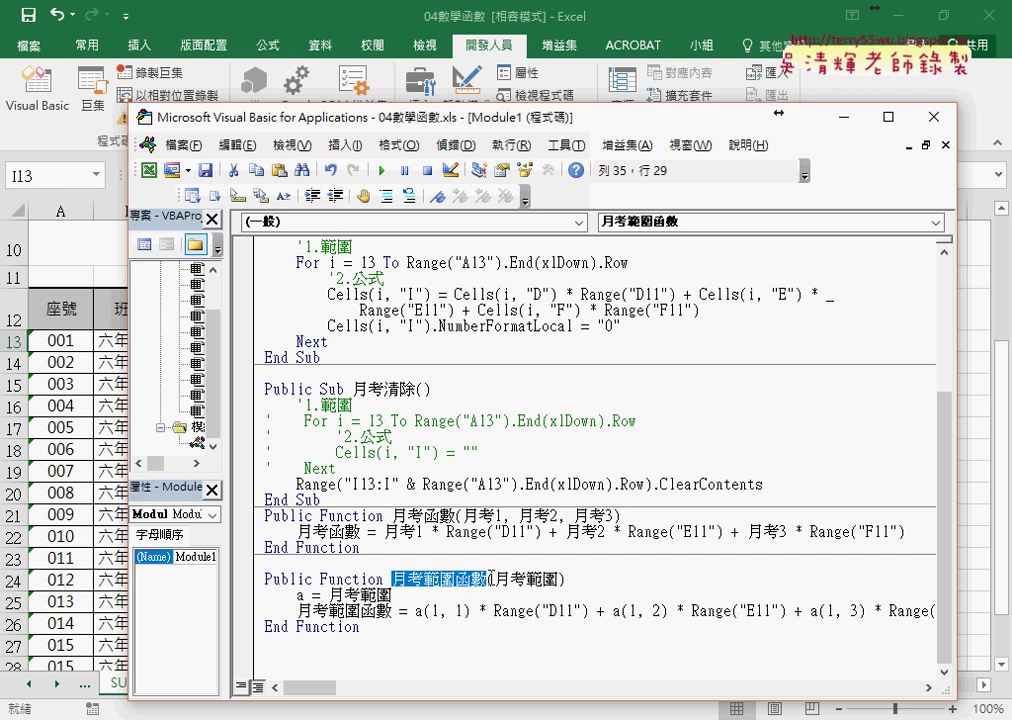